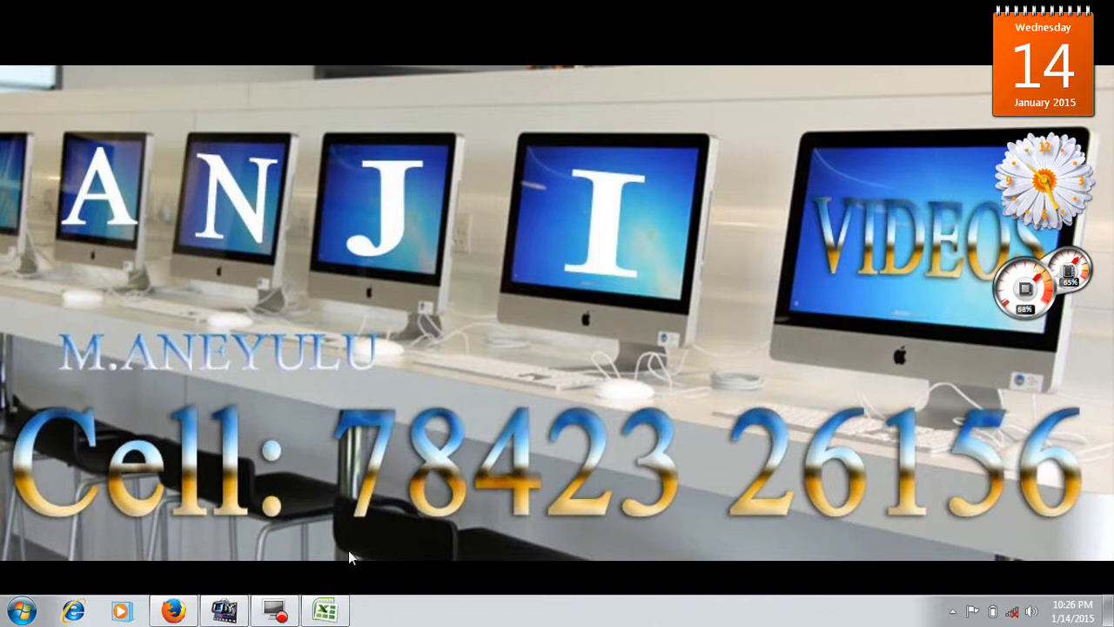
# - Switch to Excel and enter the headers Slno, Name, Telugu, Hindi and english in cells A1 to E1
pyautogui.click(325, 611)
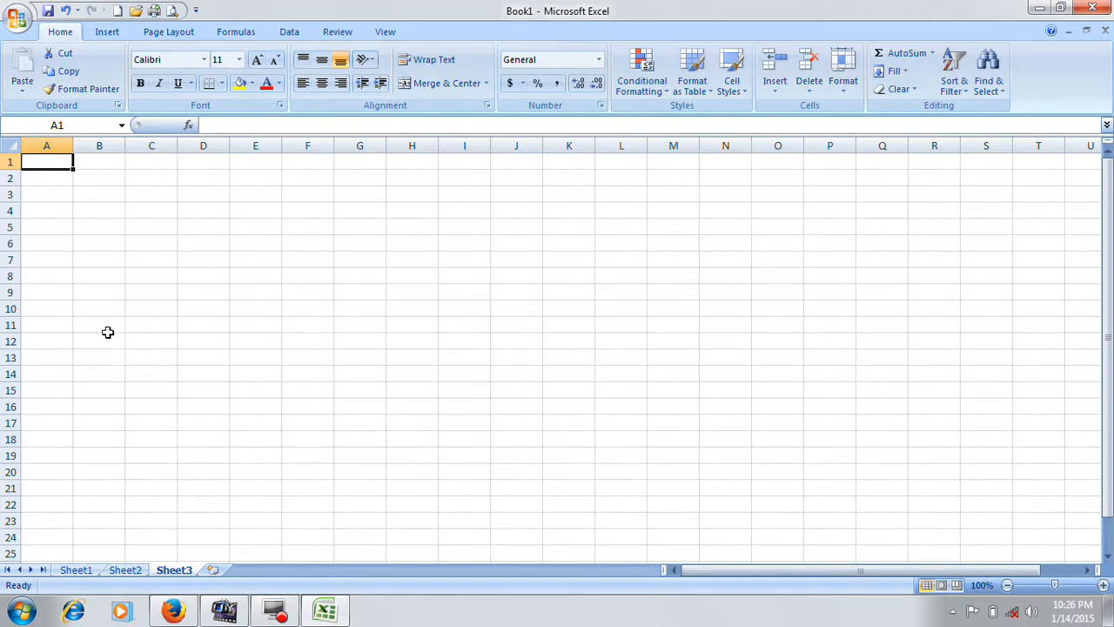
pyautogui.write('S')
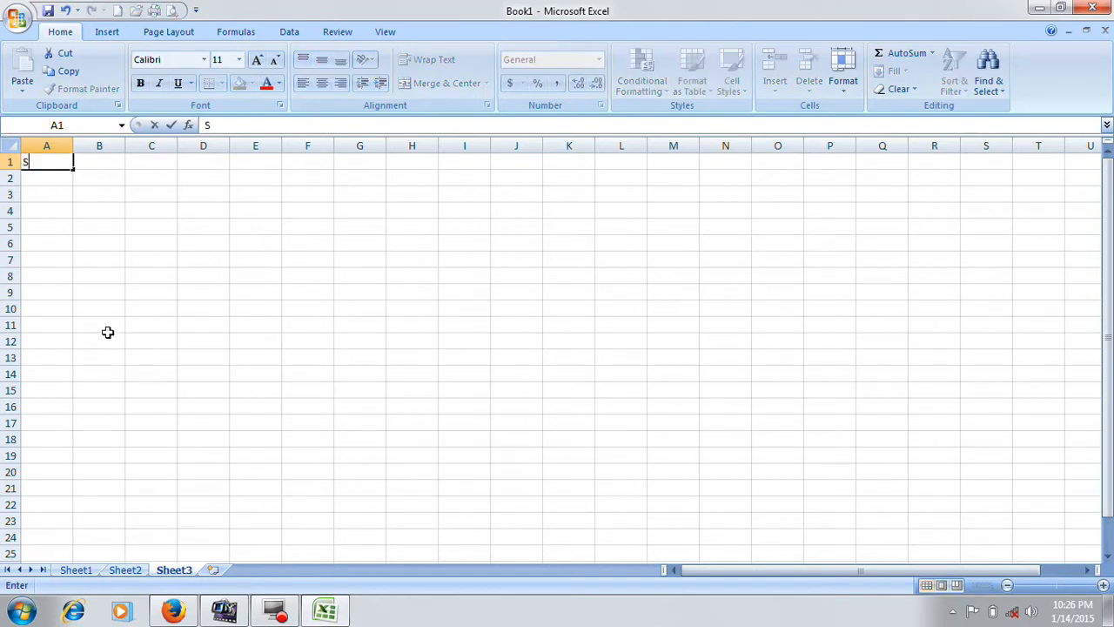
pyautogui.write('lno')
pyautogui.press('Tab')
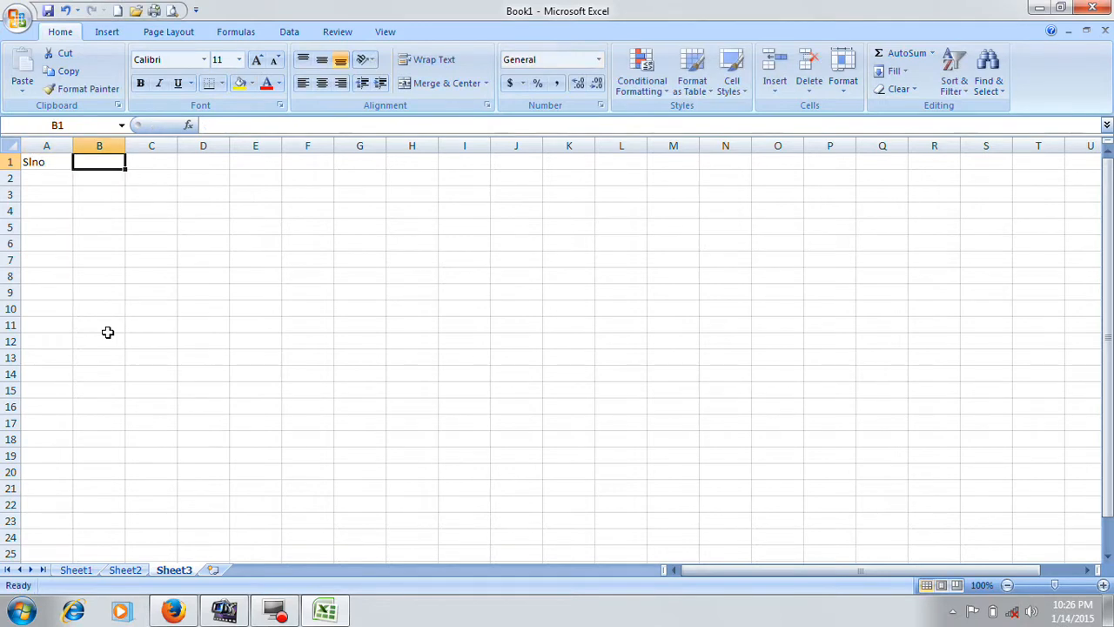
pyautogui.write('Name')
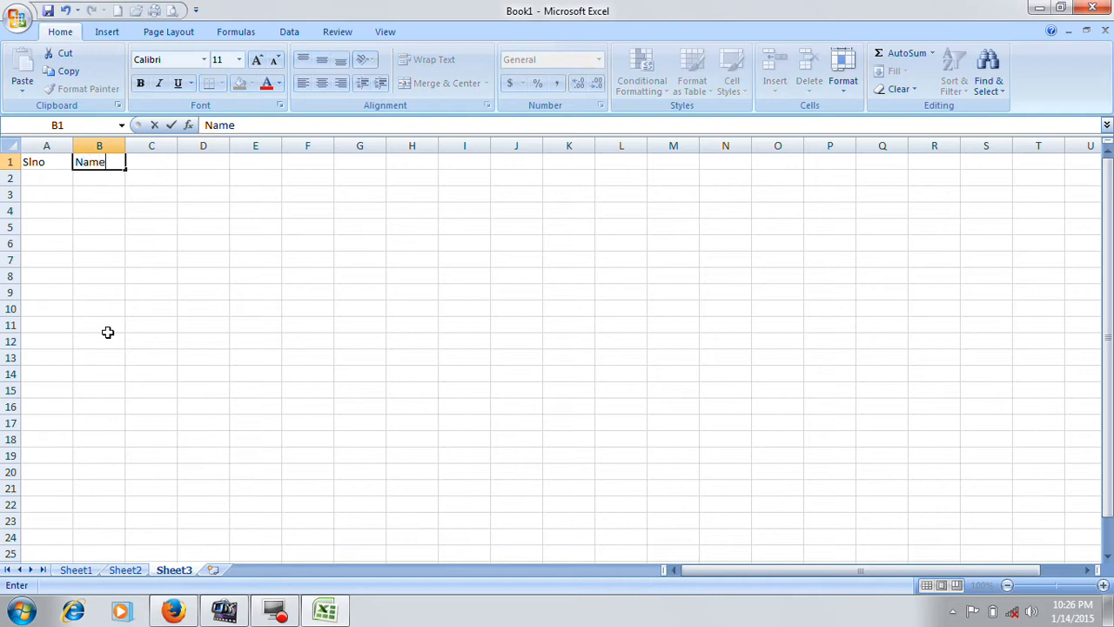
pyautogui.press('Tab')
pyautogui.write('Telugu')
pyautogui.press('Tab')
pyautogui.write('Hindi')
pyautogui.press('Tab')
pyautogui.write('english')
pyautogui.press('Tab')
# - Enter the headers Maths, Science, Social, Total and Average in cells F1 to J1
pyautogui.write('Maths')
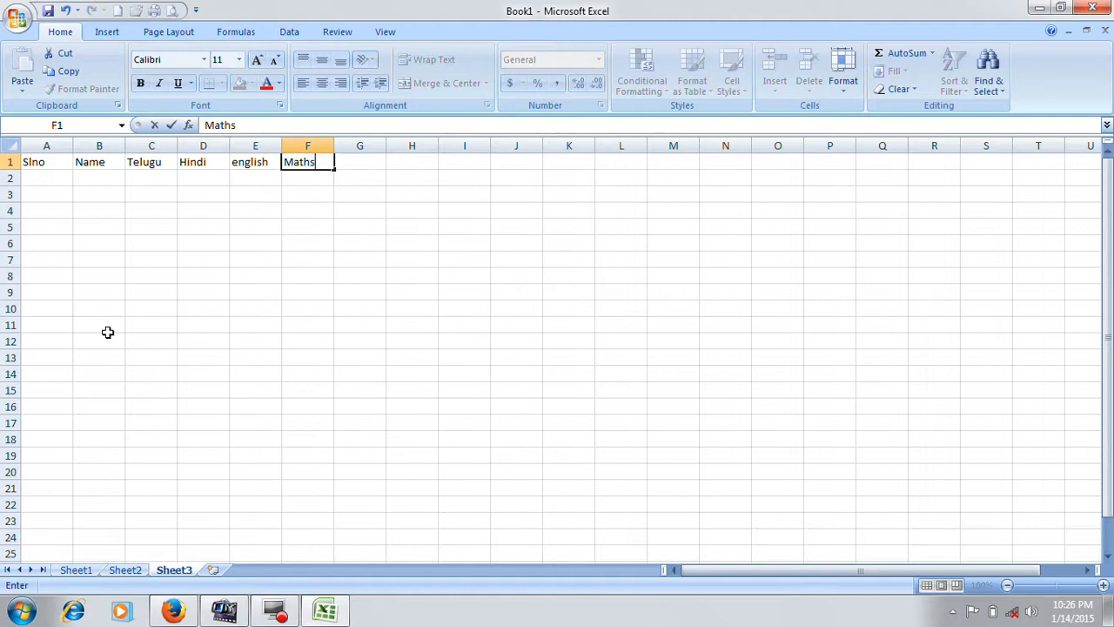
pyautogui.press('Tab')
pyautogui.write('Science')
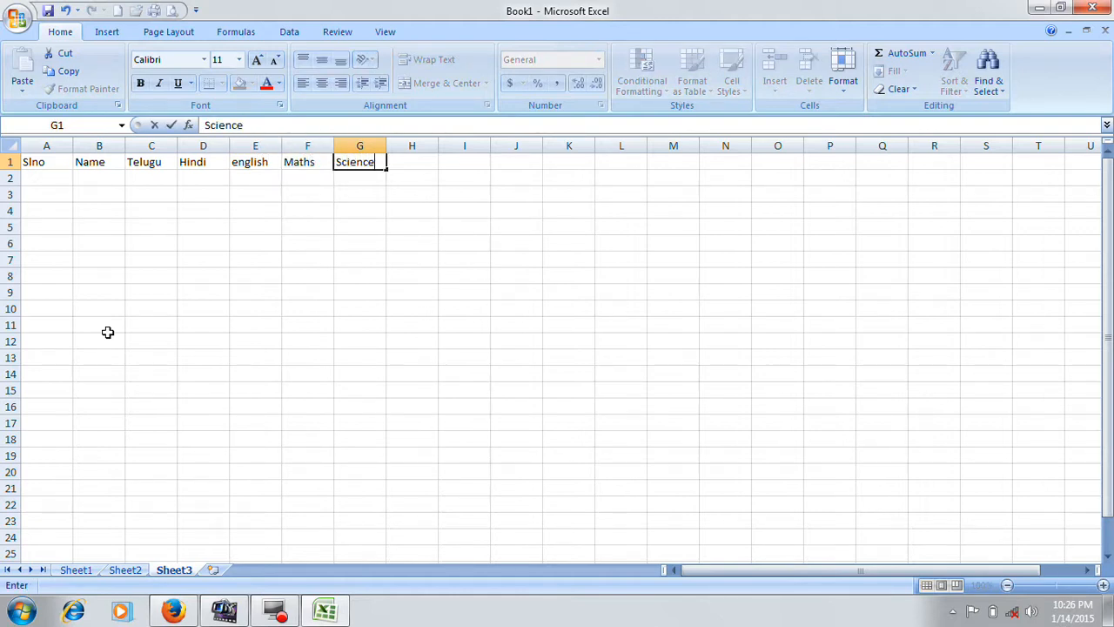
pyautogui.press('Tab')
pyautogui.write('Social')
pyautogui.press('Tab')
pyautogui.write('Total')
pyautogui.press('Tab')
pyautogui.write('Average')
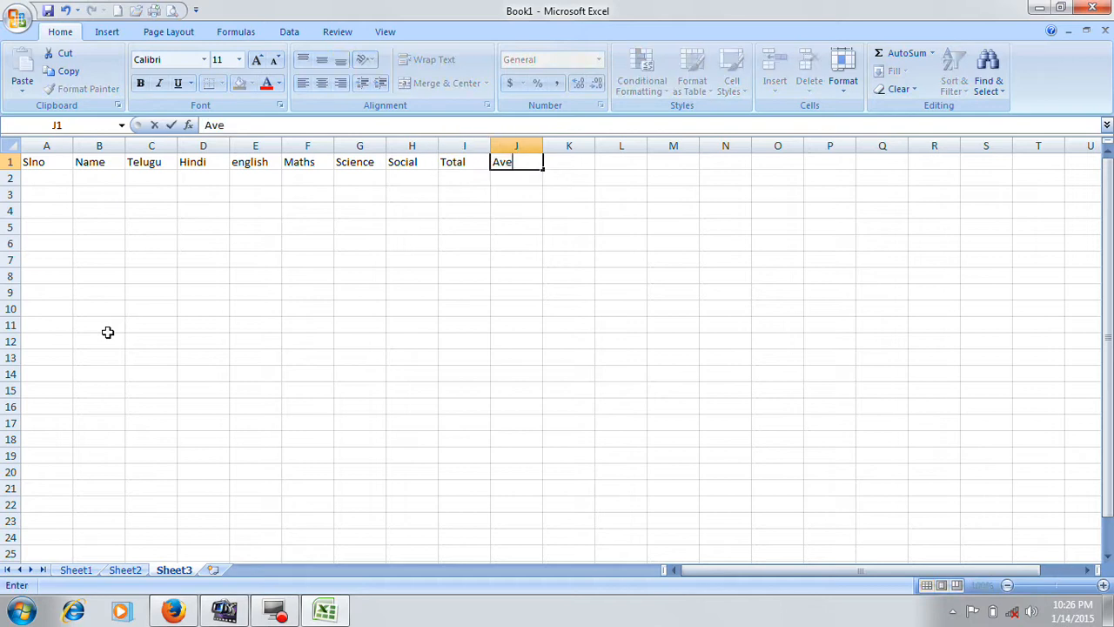
pyautogui.press('Return')
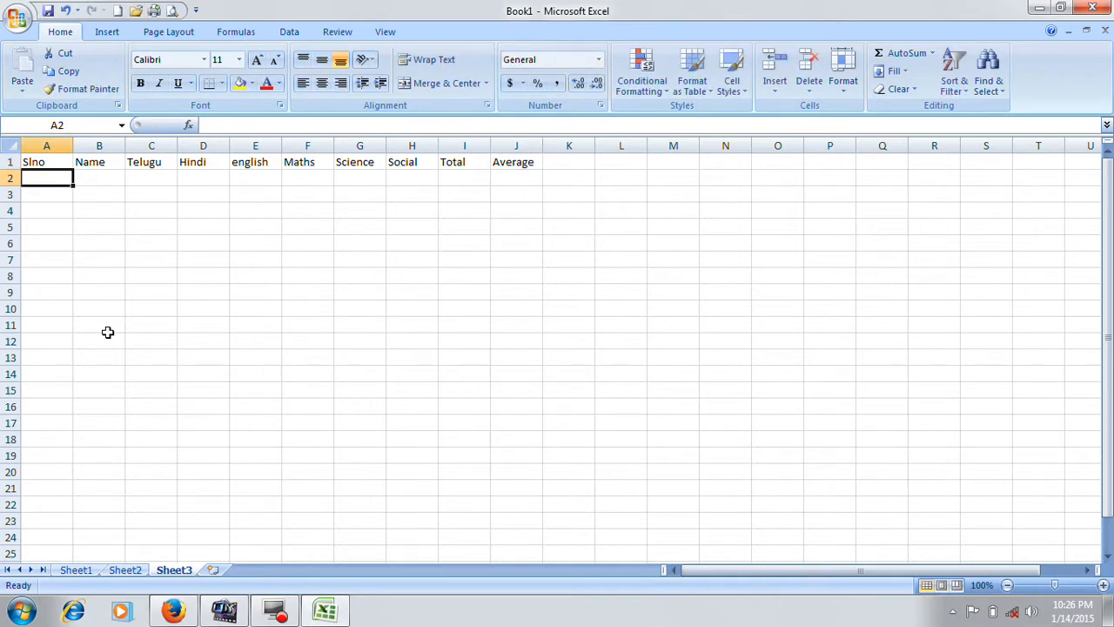
# - Start row 2 with serial number 1, the first student's name, Telugu mark 66 and Hindi mark 77
pyautogui.write('1')
pyautogui.press('Tab')
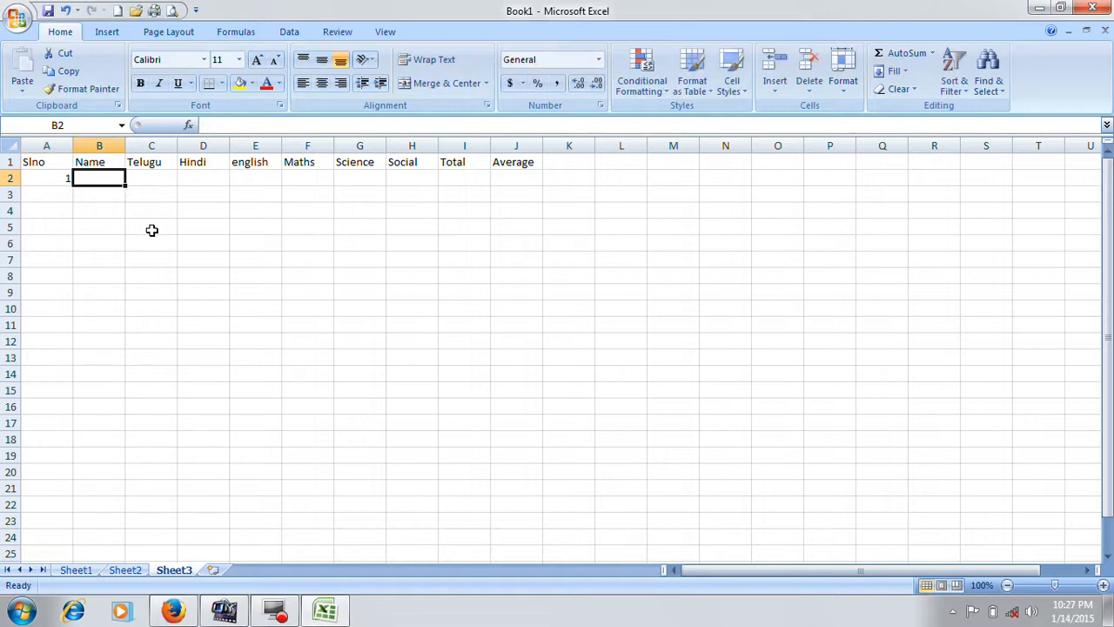
pyautogui.write('Ramu')
pyautogui.press('Tab')
pyautogui.write('6')
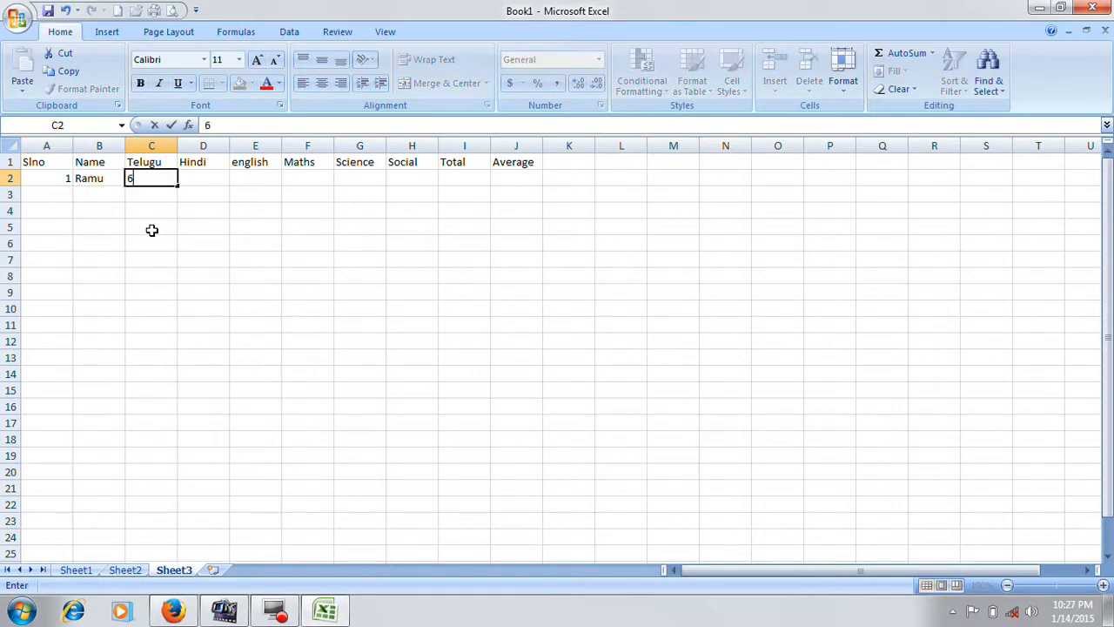
pyautogui.write('6')
pyautogui.press('Tab')
pyautogui.write('77')
pyautogui.press('Tab')
# - Complete row 2 with the marks english 55, Maths 88, Science 99 and Social 88
pyautogui.write('55')
pyautogui.press('Tab')
pyautogui.write('88')
pyautogui.press('Tab')
pyautogui.write('99')
pyautogui.press('Tab')
pyautogui.write('00')
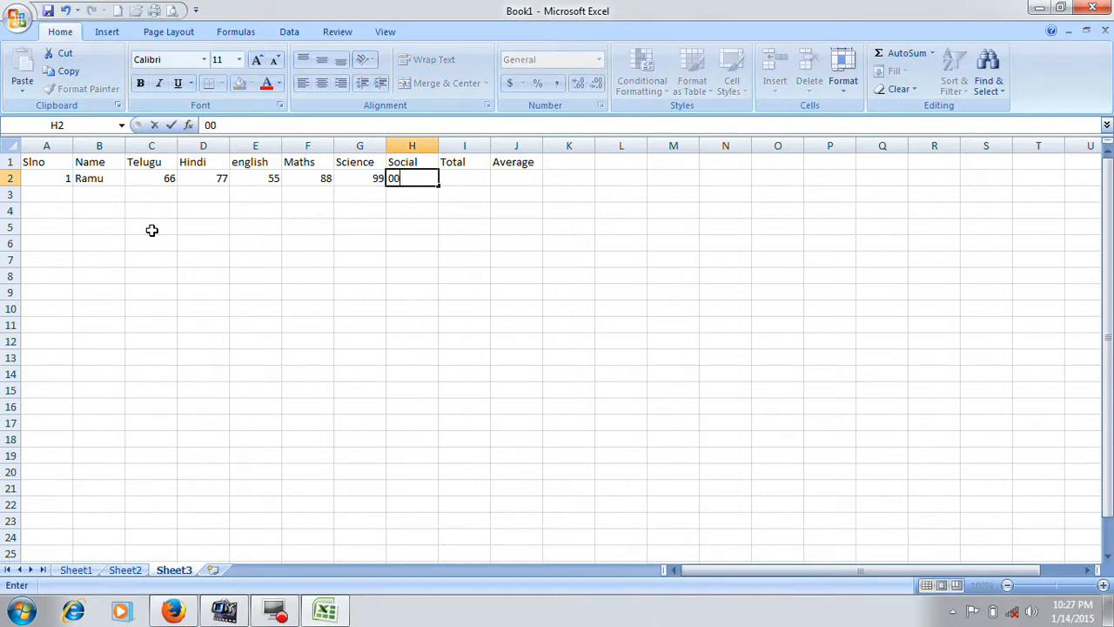
pyautogui.write('88')
pyautogui.press('Return')
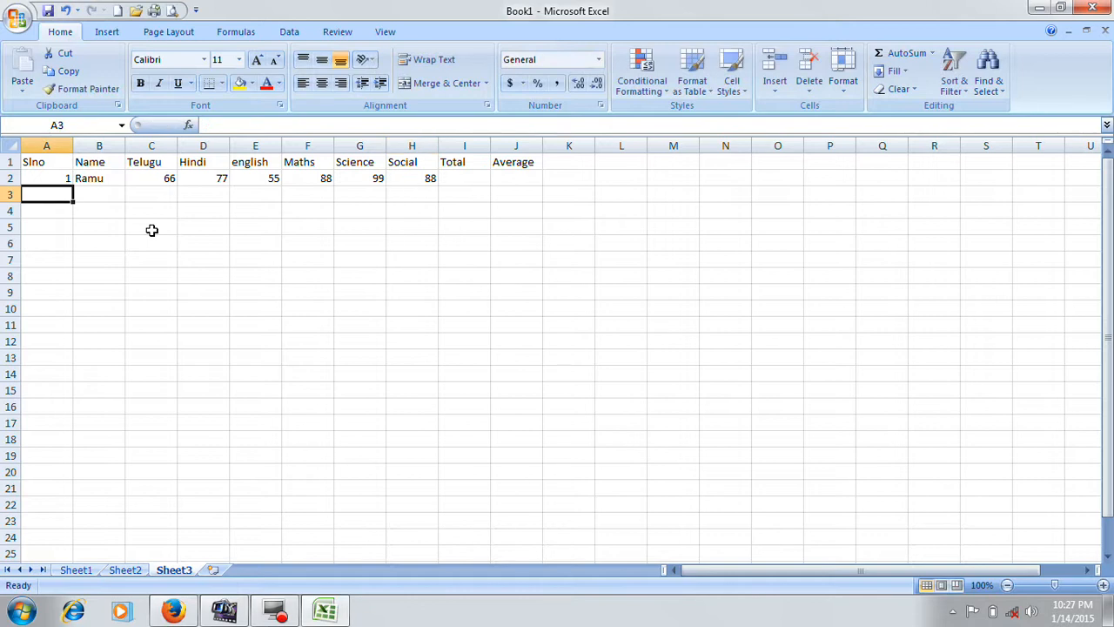
# - Start row 3 with serial number 2, the second student's name, Telugu mark 6 and Hindi mark 7
pyautogui.write('2')
pyautogui.press('Tab')
pyautogui.write('Raju')
pyautogui.press('Tab')
pyautogui.write('6')
pyautogui.press('Tab')
pyautogui.write('7')
pyautogui.press('Tab')
# - Complete row 3 with the marks english 5, Maths 4, Science 7 and Social 9
pyautogui.write('5')
pyautogui.press('Tab')
pyautogui.write('4')
pyautogui.press('Tab')
pyautogui.write('7')
pyautogui.press('Tab')
pyautogui.write('9')
pyautogui.press('Return')
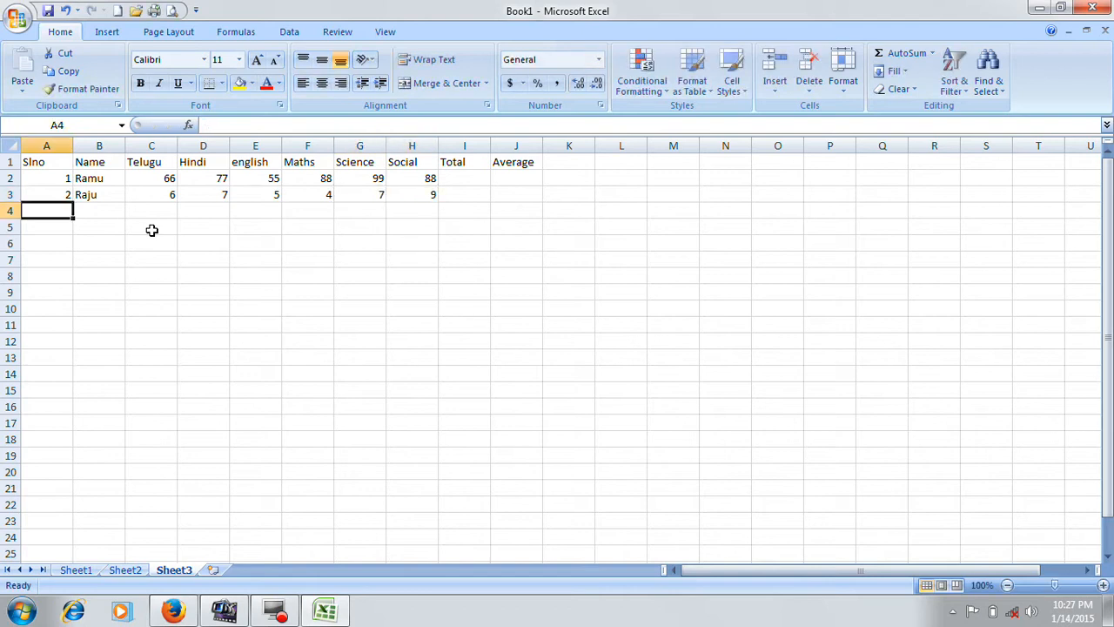
# - Leave A4 empty and enter the third student's name, Telugu mark 56 and Hindi mark 78 in row 4
pyautogui.press('Tab')
pyautogui.write('Mani')
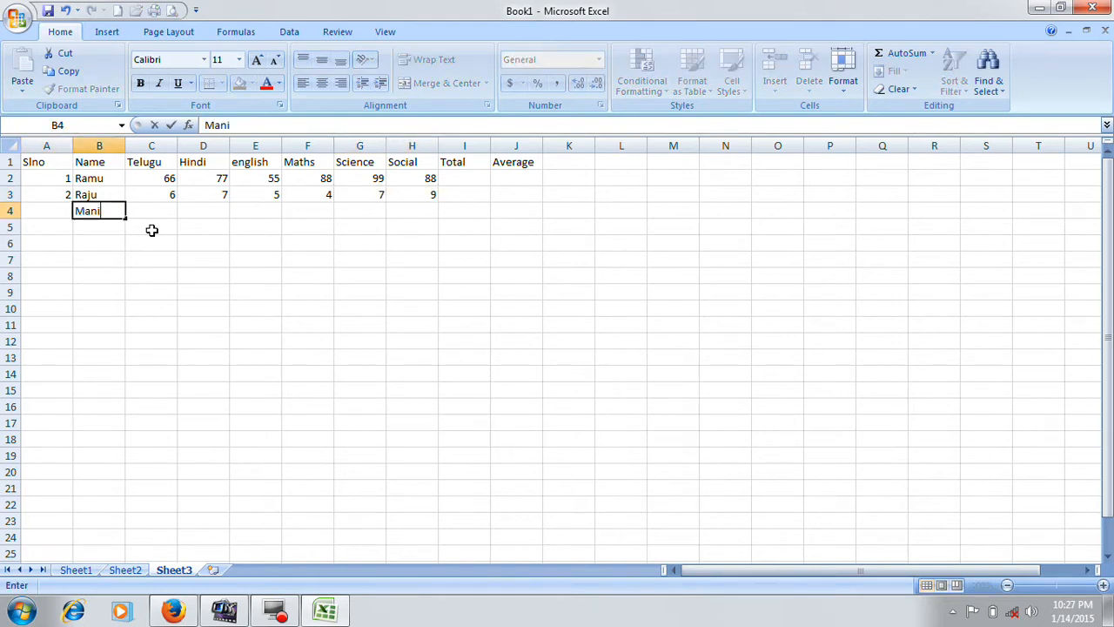
pyautogui.press('Tab')
pyautogui.write('56')
pyautogui.press('Tab')
pyautogui.write('78')
pyautogui.press('Tab')
# - Complete row 4 with the marks english 99, Maths 98, Science 76 and Social 56
pyautogui.write('99')
pyautogui.press('Tab')
pyautogui.write('98')
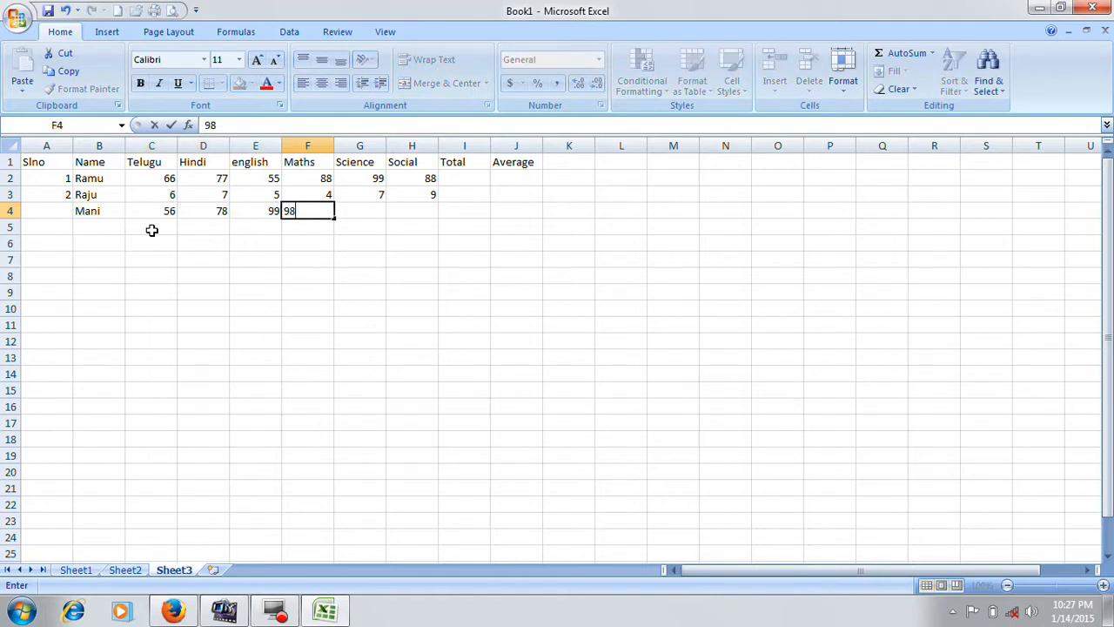
pyautogui.press('Tab')
pyautogui.write('76')
pyautogui.press('Tab')
pyautogui.write('56')
pyautogui.press('Return')
# - Leave A5 empty and enter the fourth student's name, Telugu mark 54 and Hindi mark 43 in row 5
pyautogui.press('Tab')
pyautogui.write('C')
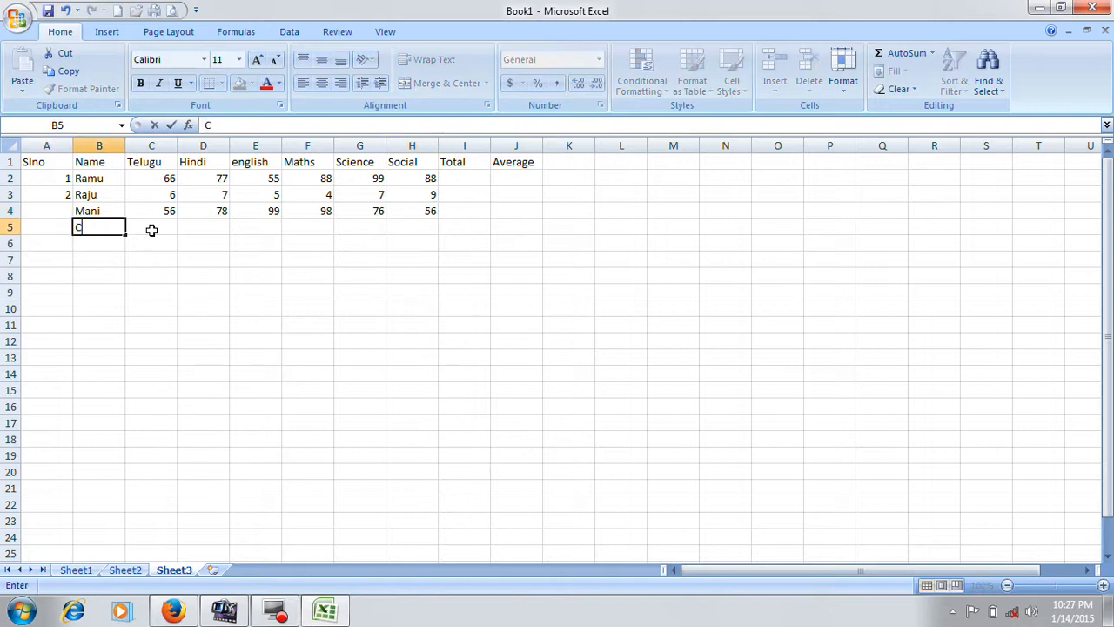
pyautogui.write('hintu')
pyautogui.press('Tab')
pyautogui.write('54')
pyautogui.press('Tab')
pyautogui.write('43')
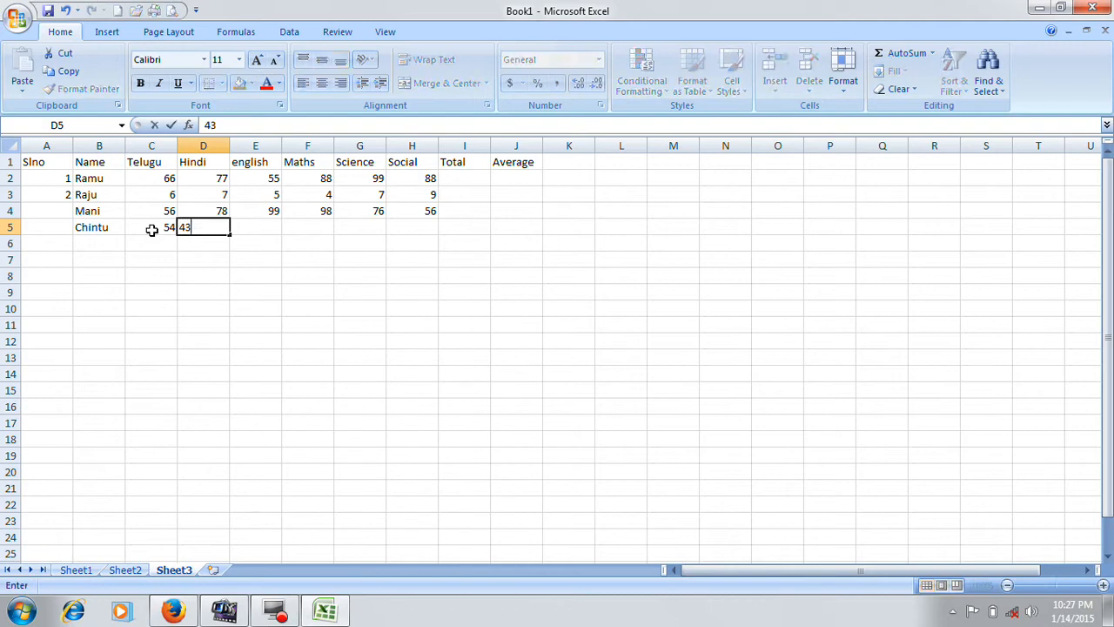
pyautogui.press('Tab')
# - Complete row 5 with the marks english 66, Maths 76, Science 56 and Social 54
pyautogui.write('66')
pyautogui.press('Tab')
pyautogui.write('76')
pyautogui.press('Tab')
pyautogui.write('56')
pyautogui.press('Tab')
pyautogui.write('54')
pyautogui.press('Tab')
pyautogui.press('Return')
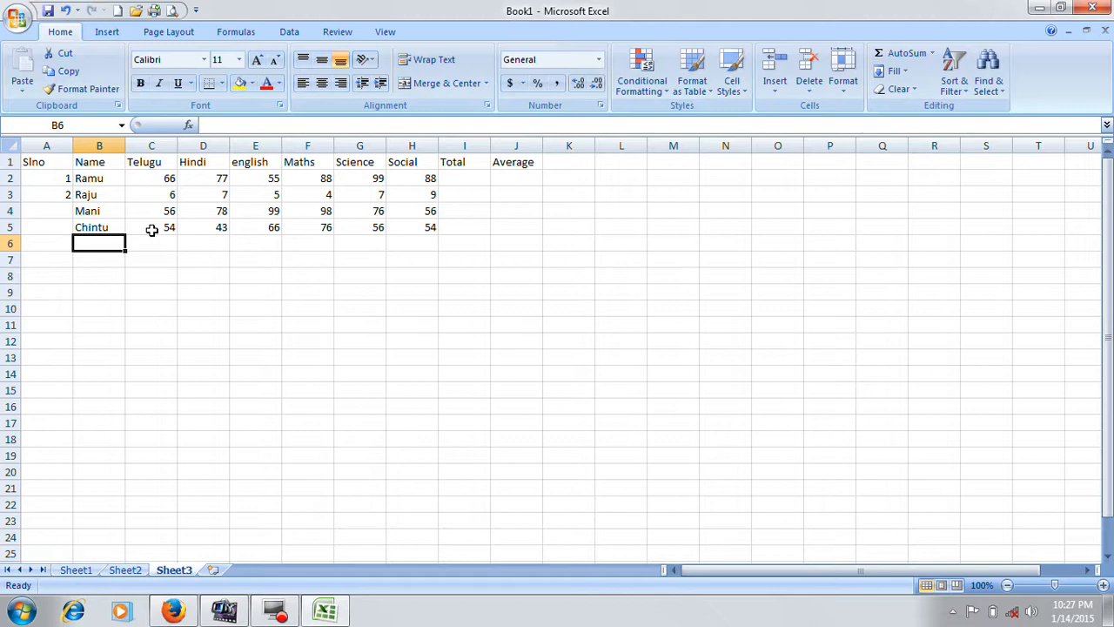
# - Enter the fifth student's name, Telugu mark 76 and Hindi mark 55 in row 6
pyautogui.write('Minny')
pyautogui.press('Tab')
pyautogui.write('7')
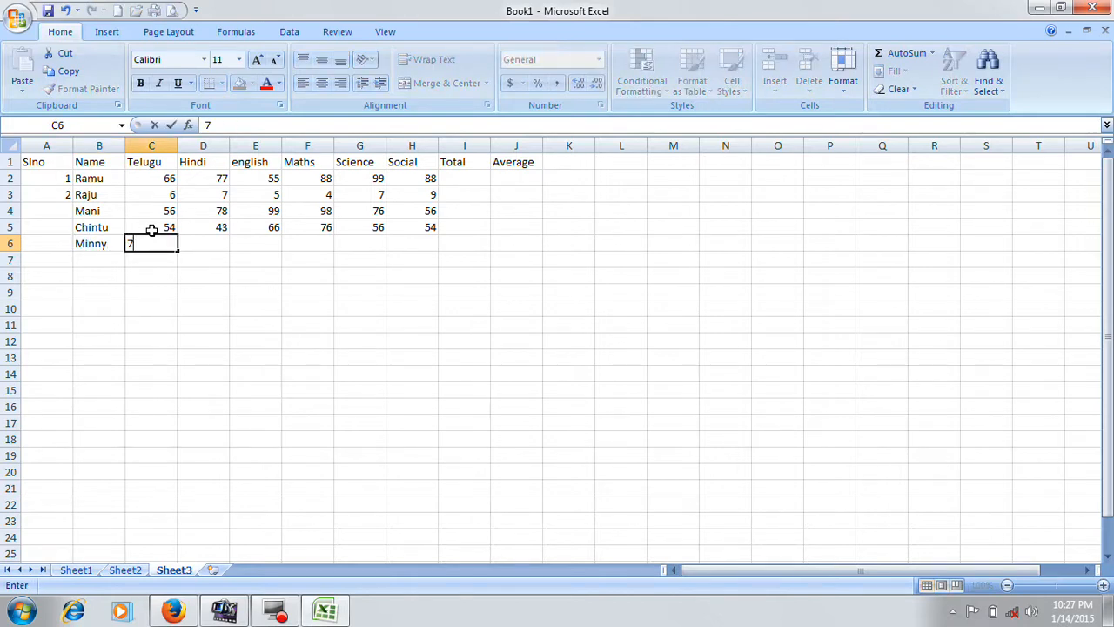
pyautogui.write('6')
pyautogui.press('Tab')
pyautogui.write('55')
pyautogui.press('Tab')
# - Complete row 6 with the marks english 44, Maths 77, Science 77 and Social 88
pyautogui.write('44')
pyautogui.press('Tab')
pyautogui.write('77')
pyautogui.press('Tab')
pyautogui.write('77')
pyautogui.press('Tab')
pyautogui.write('88')
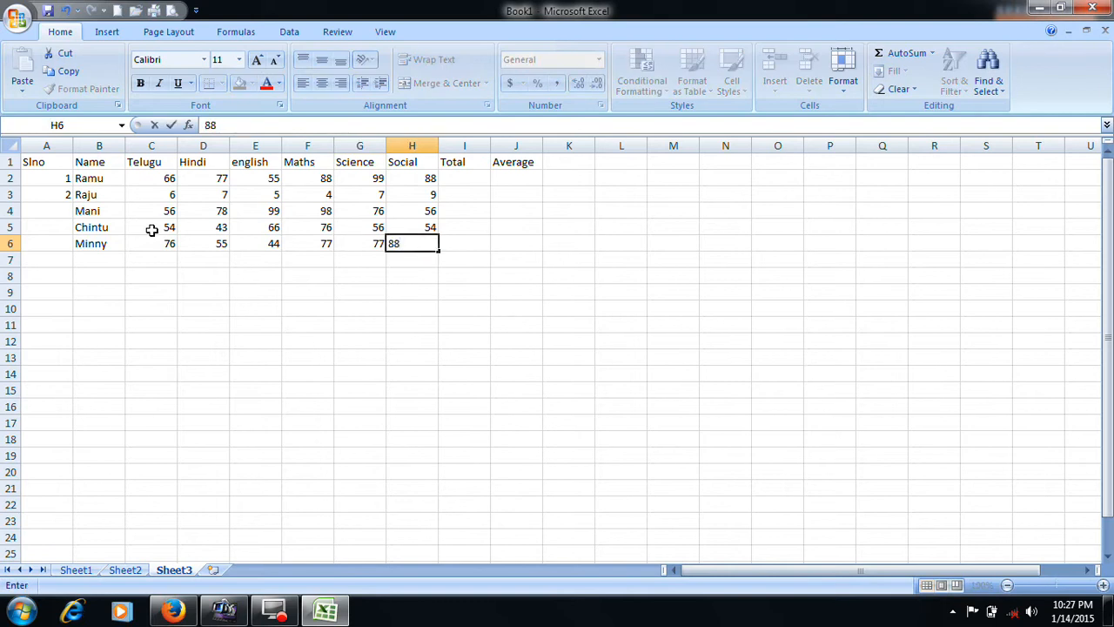
pyautogui.press('Tab')
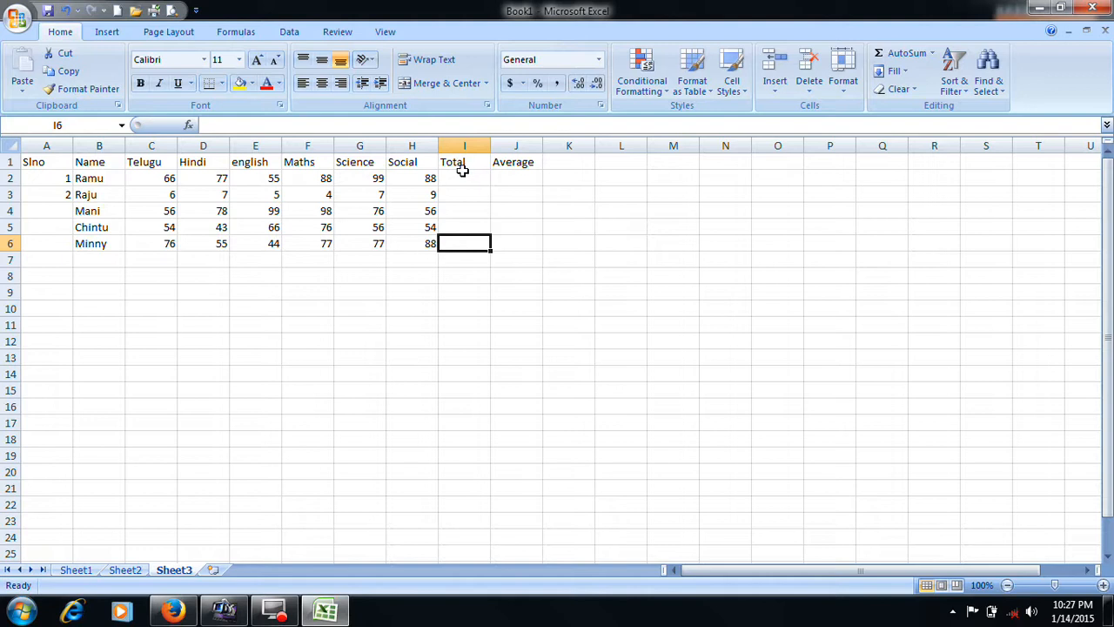
pyautogui.moveTo(458, 171); pyautogui.dragTo(468, 237)
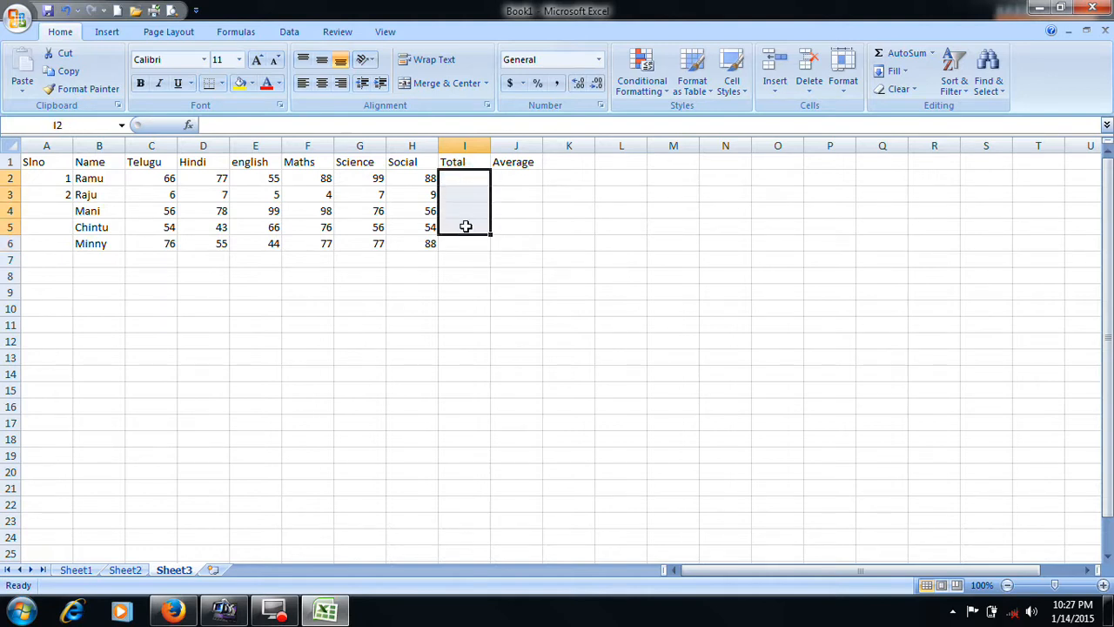
pyautogui.click(478, 182)
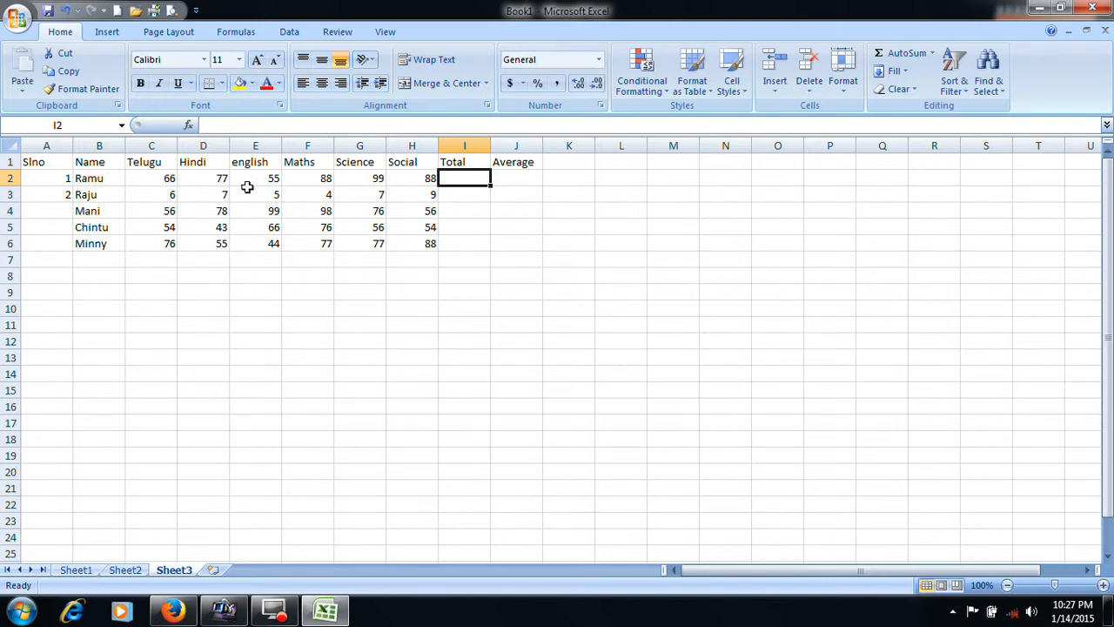
pyautogui.click(473, 290)
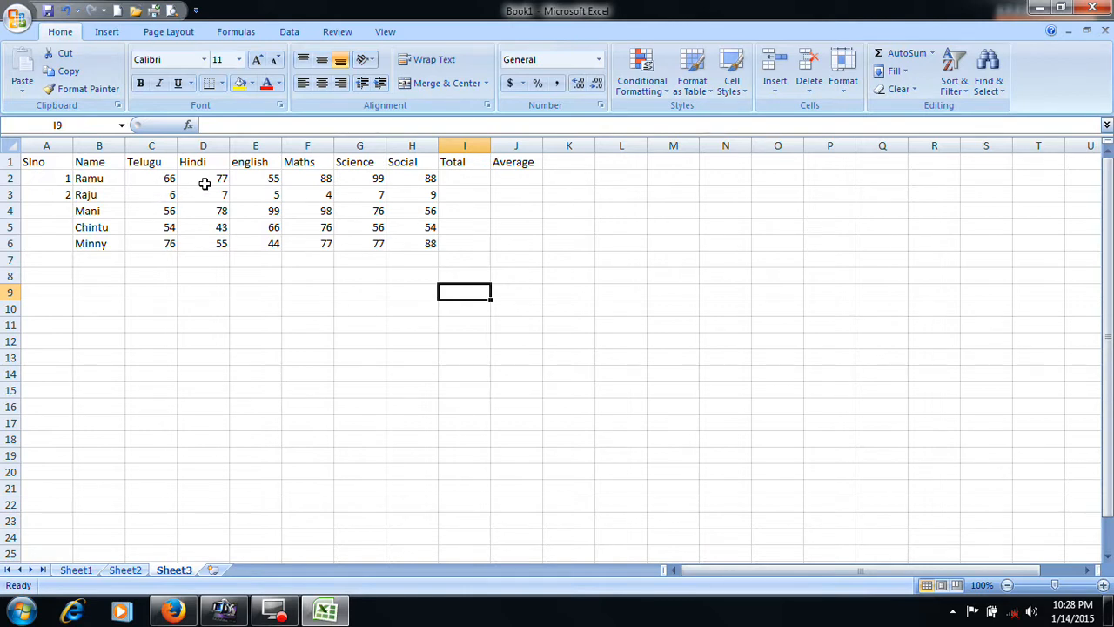
pyautogui.click(450, 184)
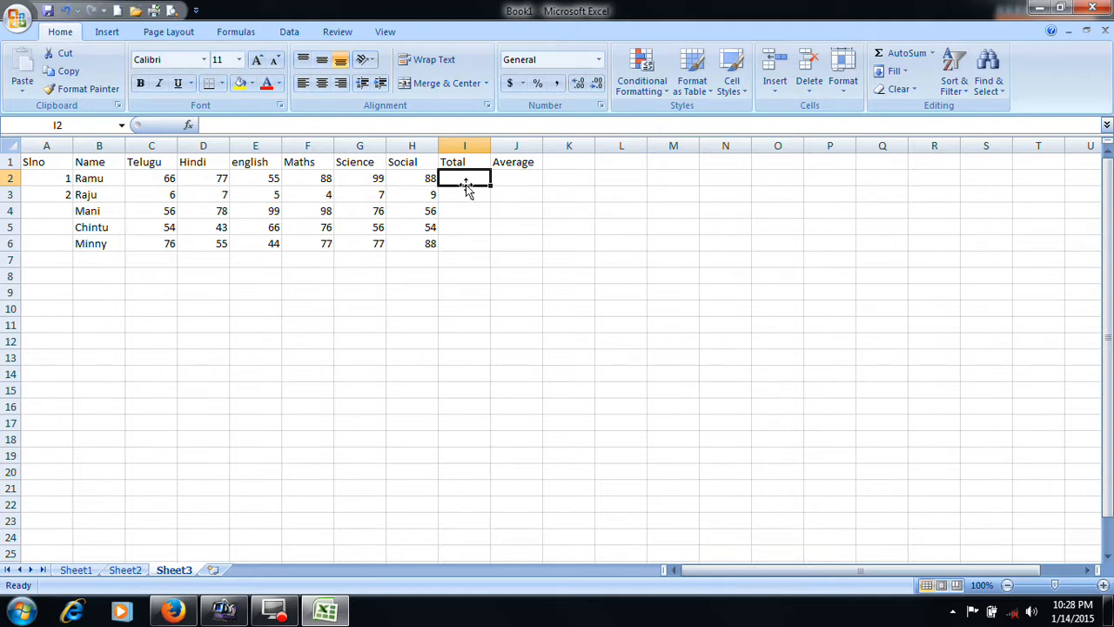
pyautogui.click(457, 226)
pyautogui.click(458, 180)
pyautogui.click(464, 228)
# - Total the first student's marks in I2 with the formula =66+77+55+88+99+88 and reselect the cell to review it
pyautogui.click(465, 178)
pyautogui.write('=')
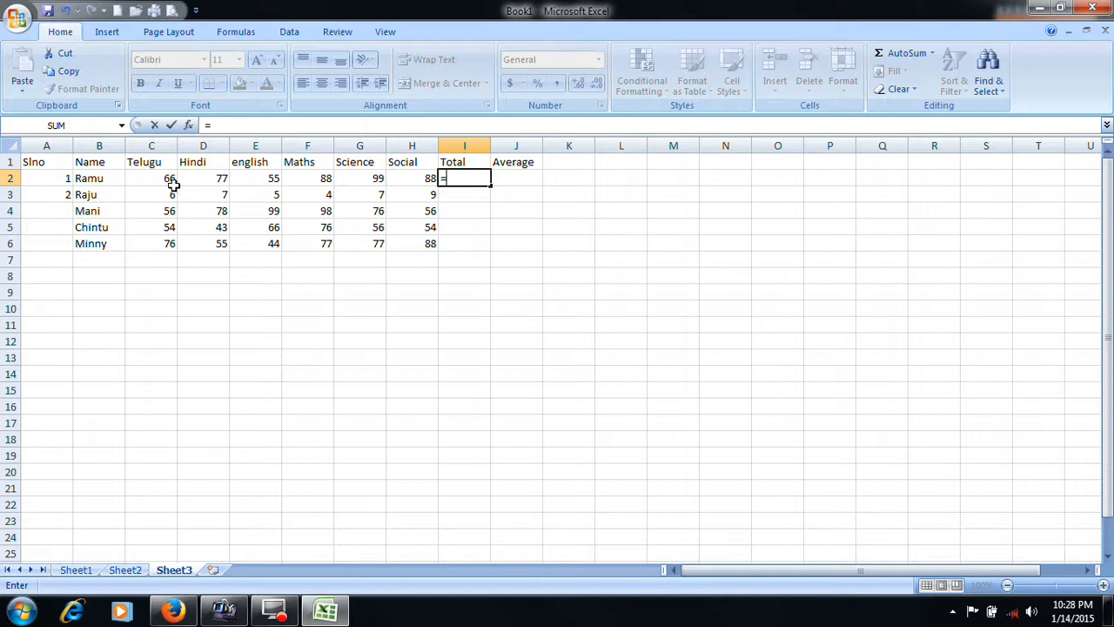
pyautogui.write('66+77')
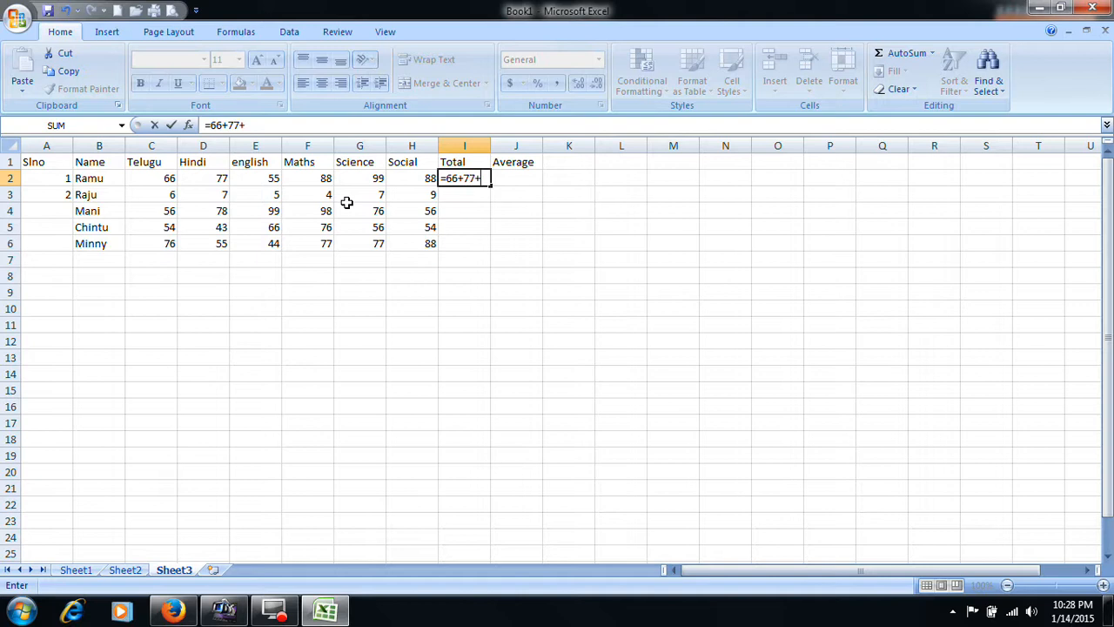
pyautogui.write('+55+88+99')
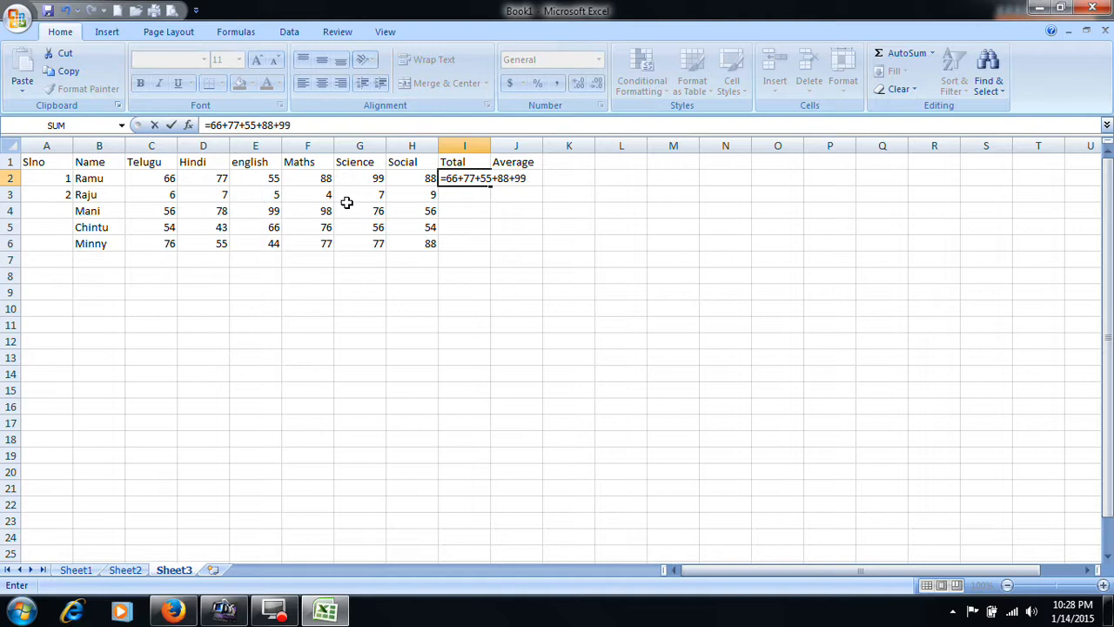
pyautogui.write('+88')
pyautogui.press('Return')
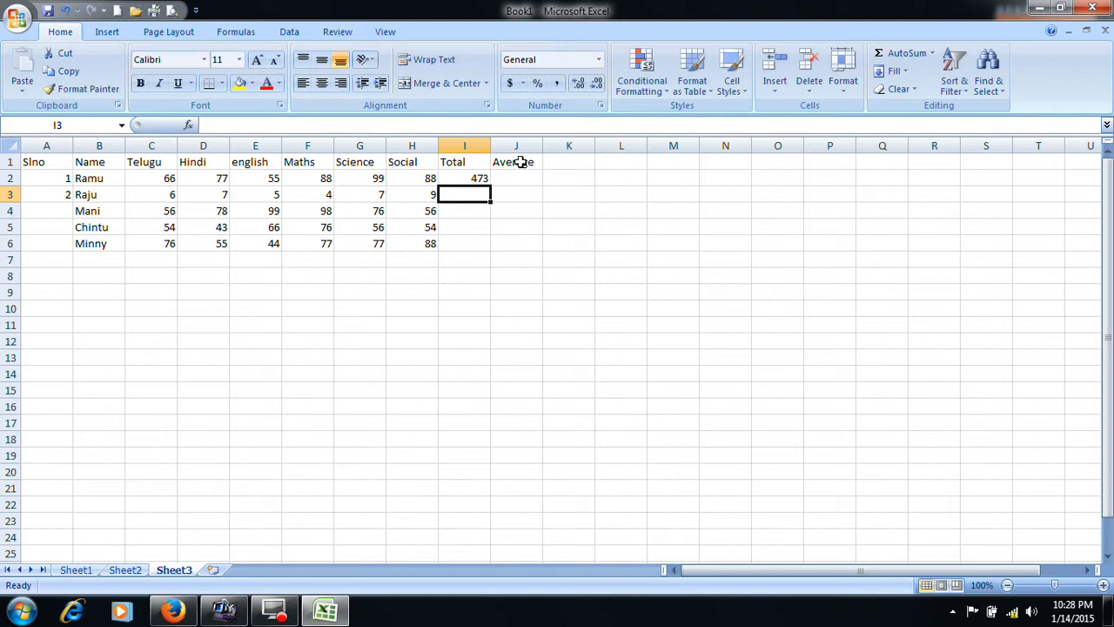
pyautogui.click(464, 178)
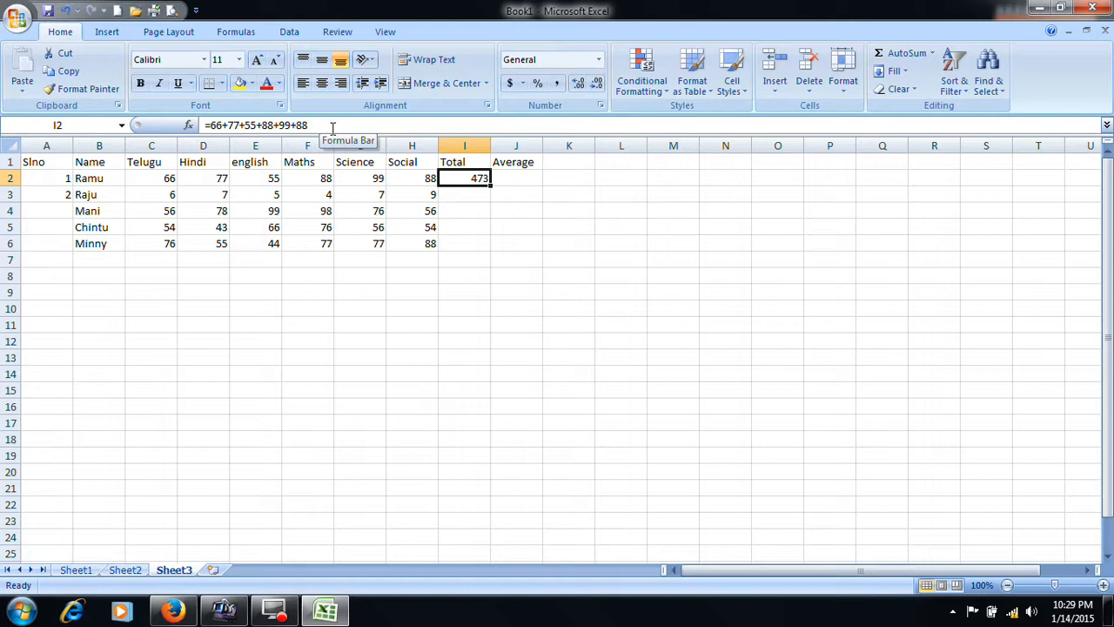
# - Enter 6+7+5+4+7+9 without an equals sign in I3 and reselect the cell to review its content
pyautogui.click(452, 191)
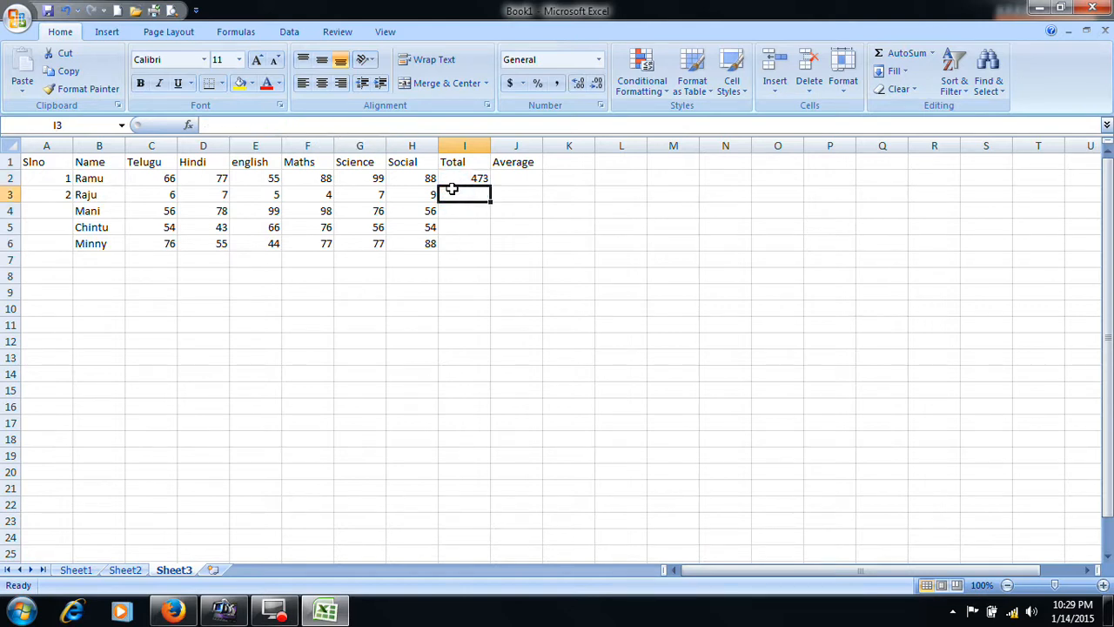
pyautogui.write('6')
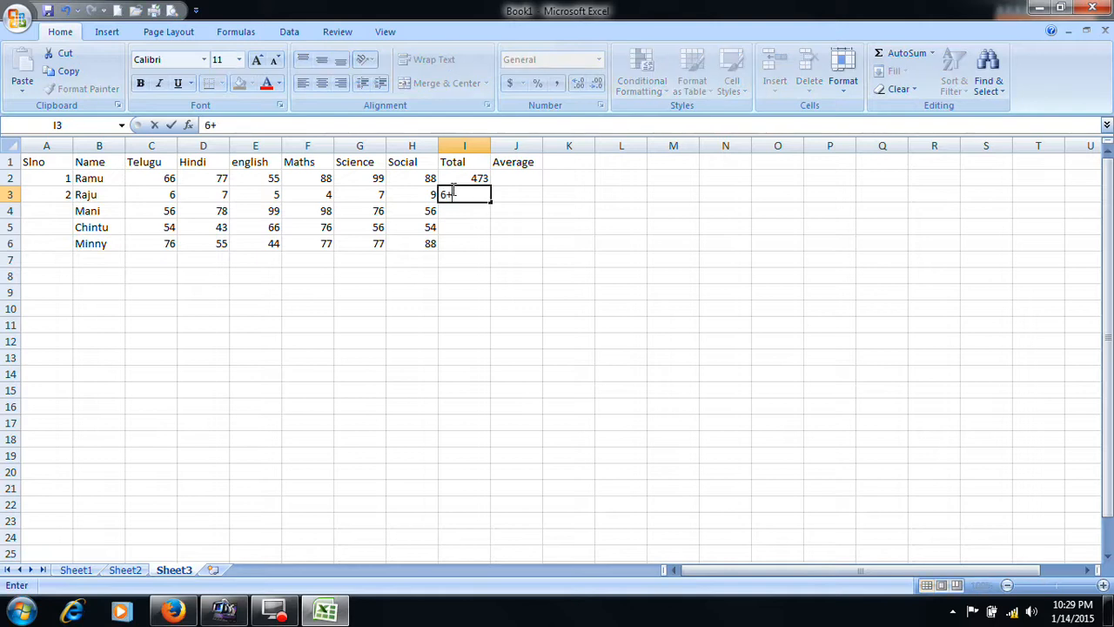
pyautogui.write('+7+%')
pyautogui.press('BackSpace')
pyautogui.press('BackSpace')
pyautogui.write('5+4+')
pyautogui.write('7')
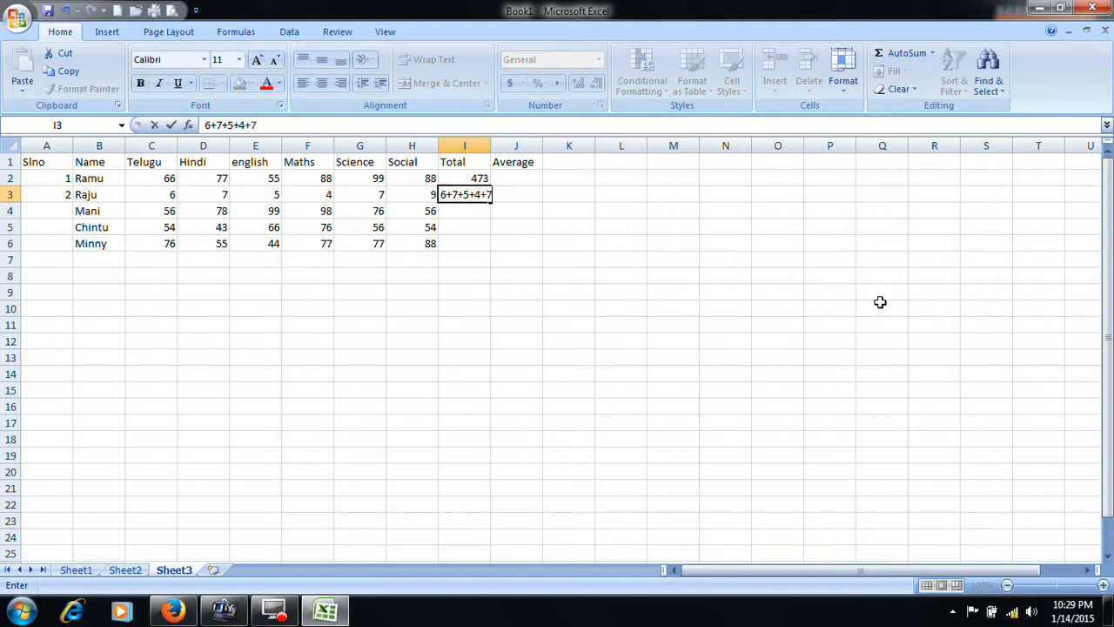
pyautogui.write('+9')
pyautogui.press('Return')
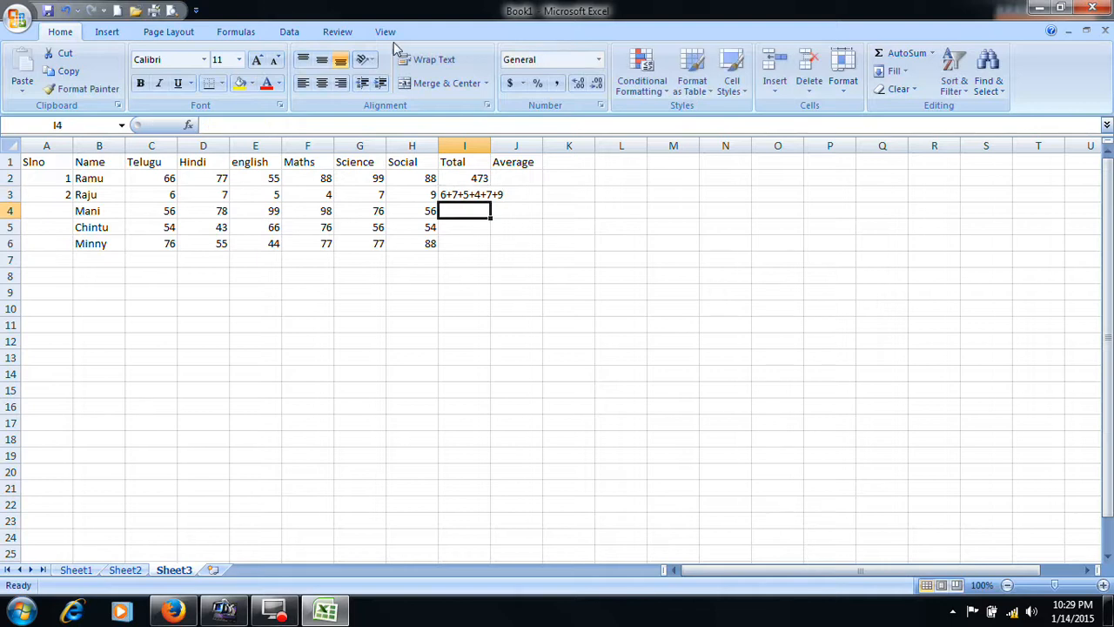
pyautogui.click(470, 194)
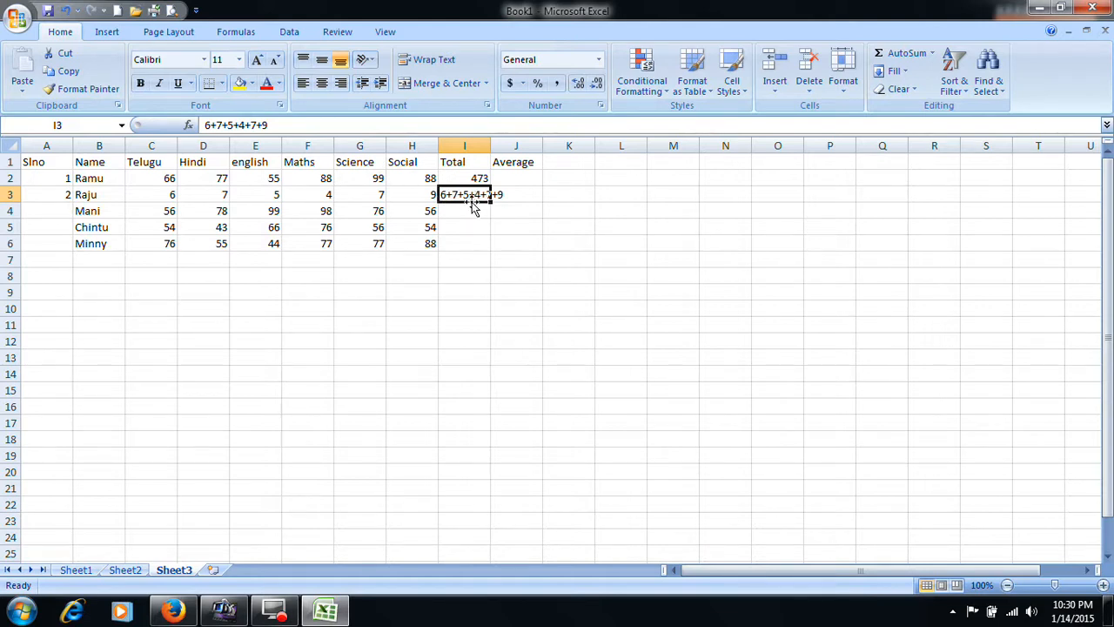
pyautogui.write('=')
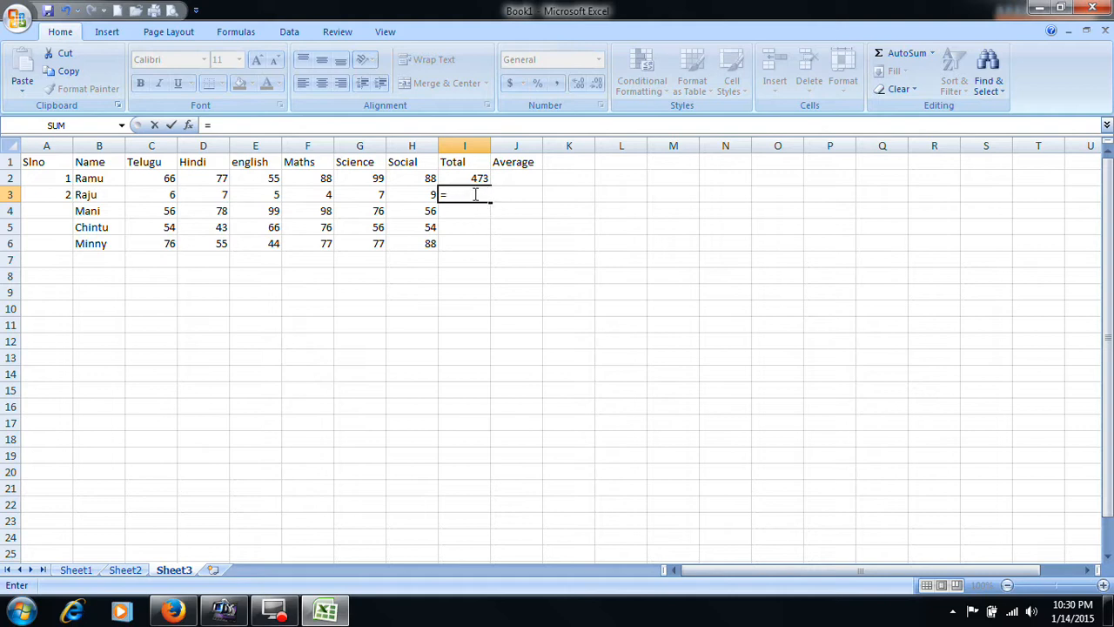
pyautogui.press('Escape')
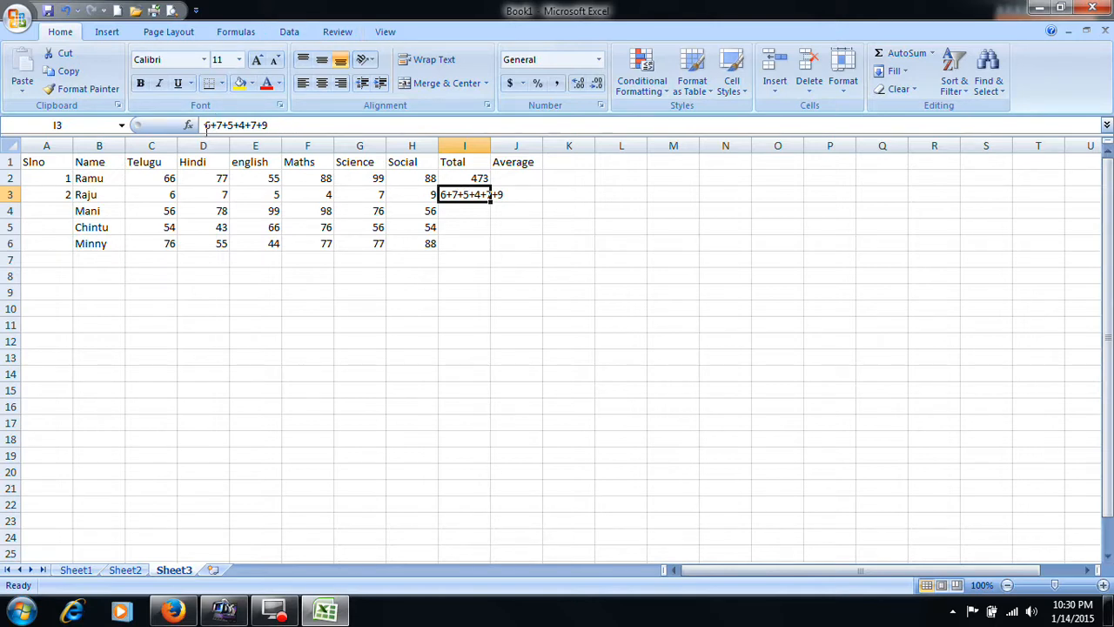
pyautogui.click(206, 127)
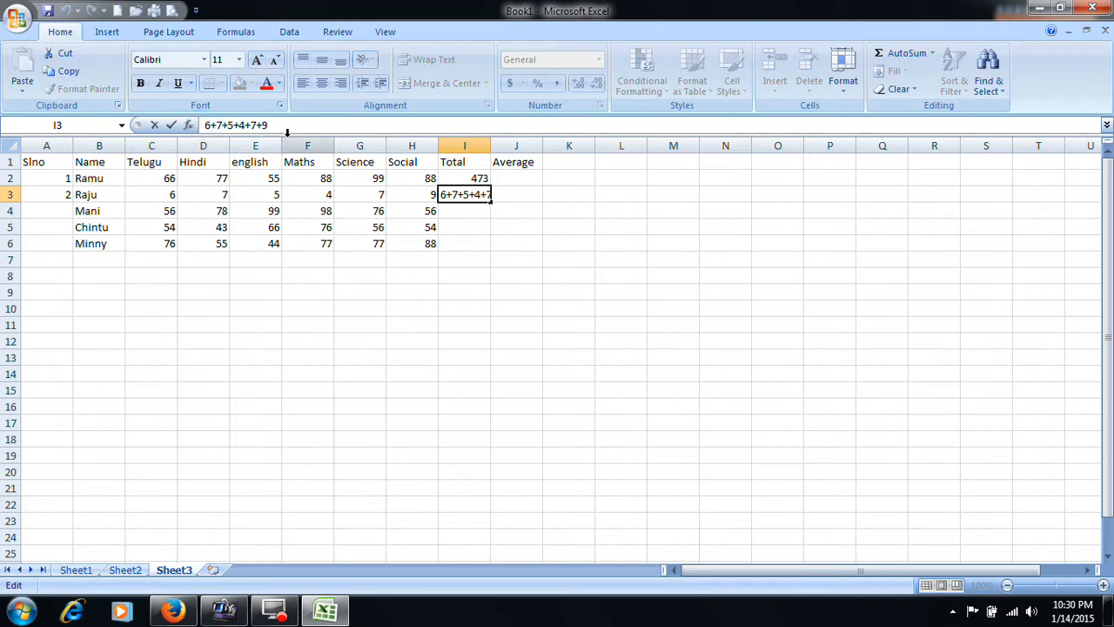
pyautogui.write('=')
pyautogui.press('BackSpace')
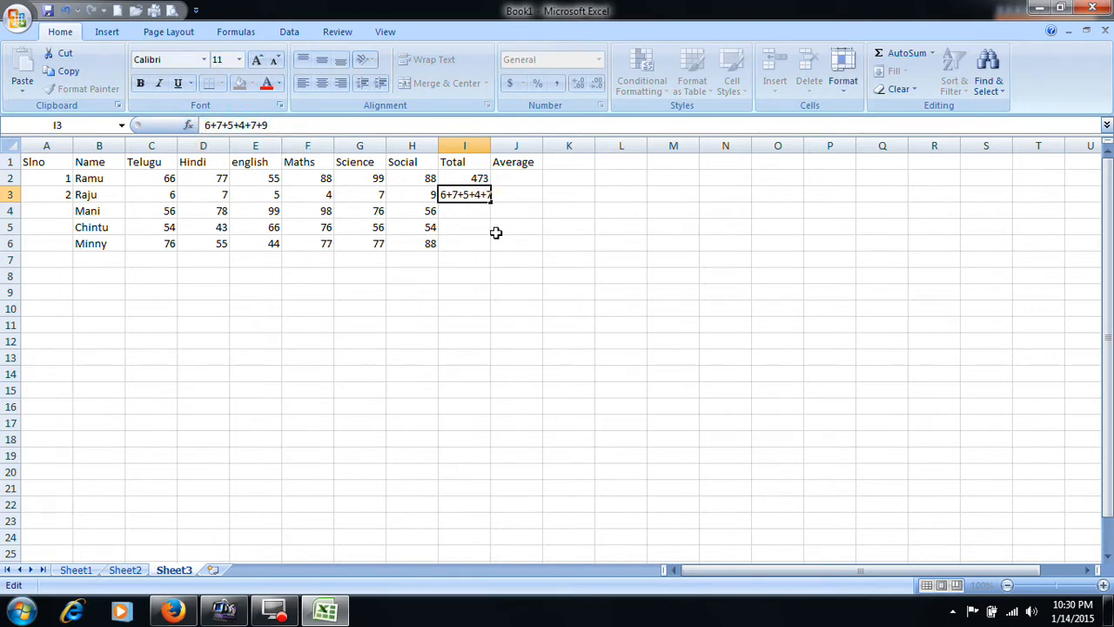
pyautogui.click(495, 232)
pyautogui.click(466, 194)
pyautogui.rightClick(473, 195)
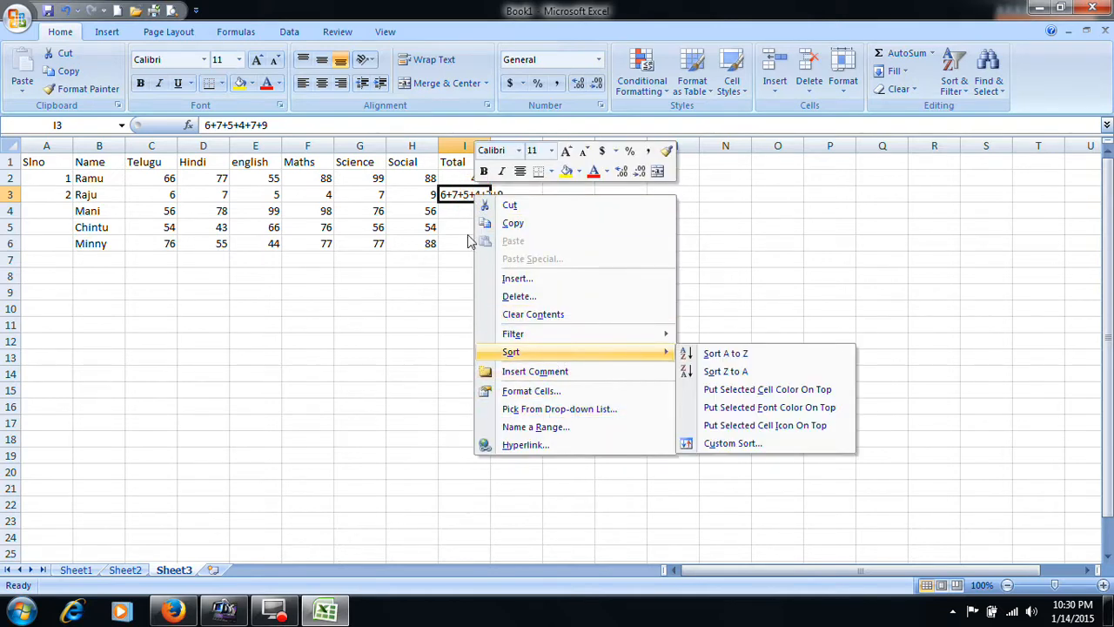
pyautogui.click(459, 198)
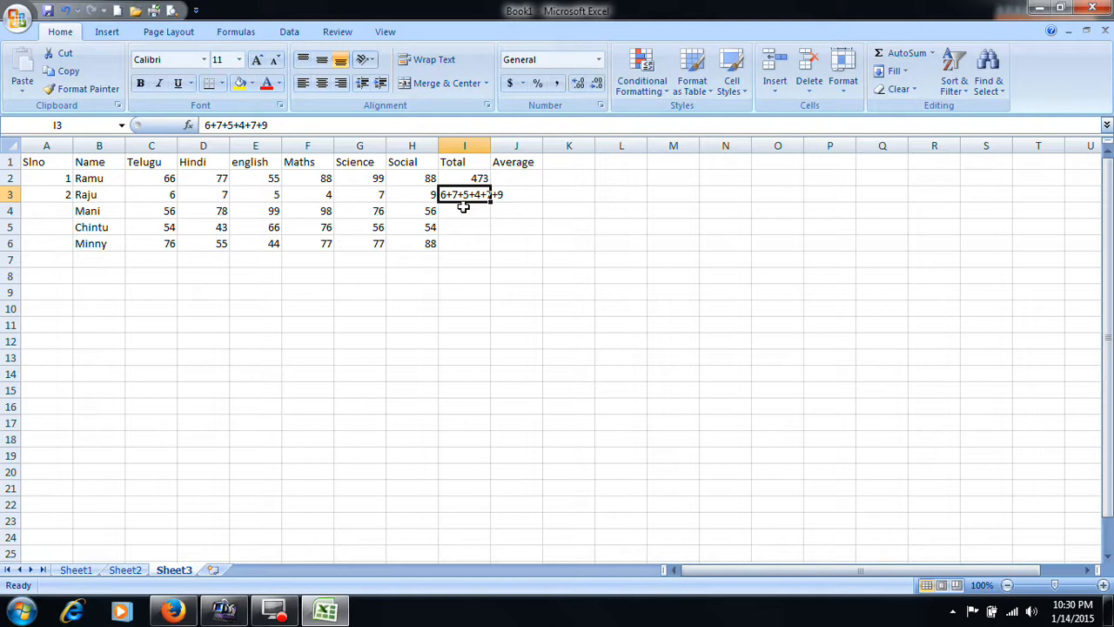
pyautogui.doubleClick(463, 208)
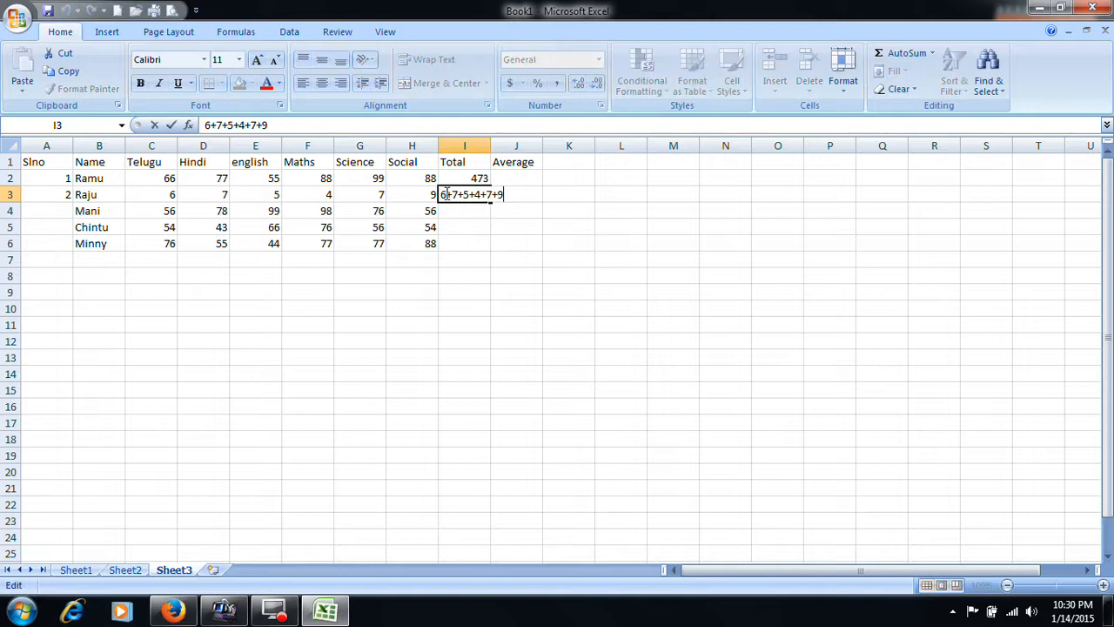
pyautogui.click(440, 193)
pyautogui.write('=')
pyautogui.press('Escape')
pyautogui.press('BackSpace')
pyautogui.press('Escape')
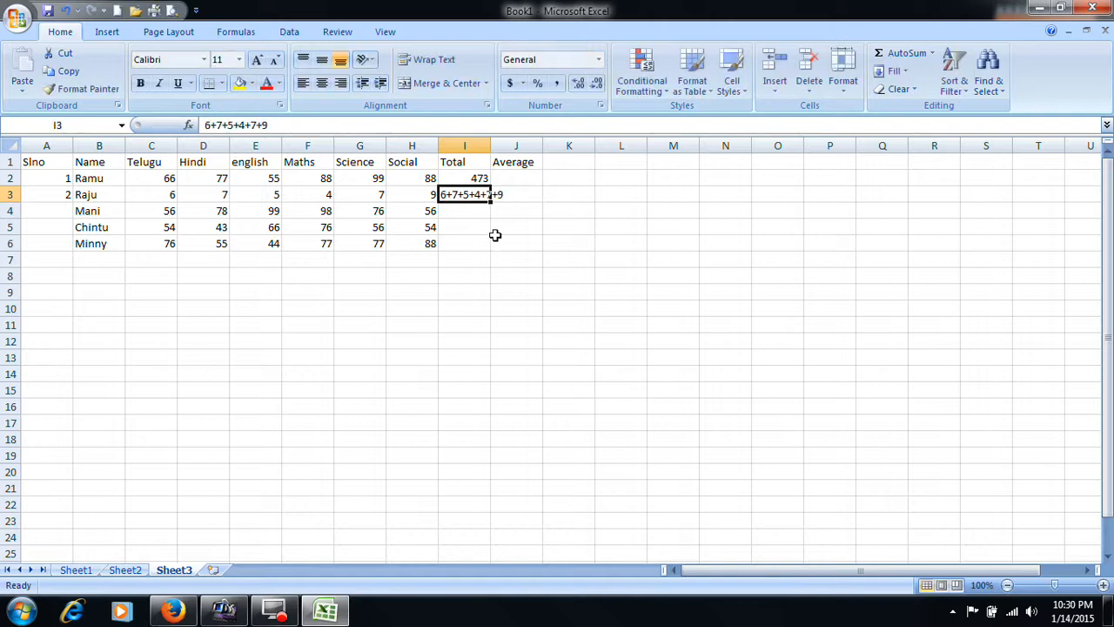
# - Turn the text in I3 into the formula =6+7+5+4+7+9 and reselect the cell to review it
pyautogui.doubleClick(468, 193)
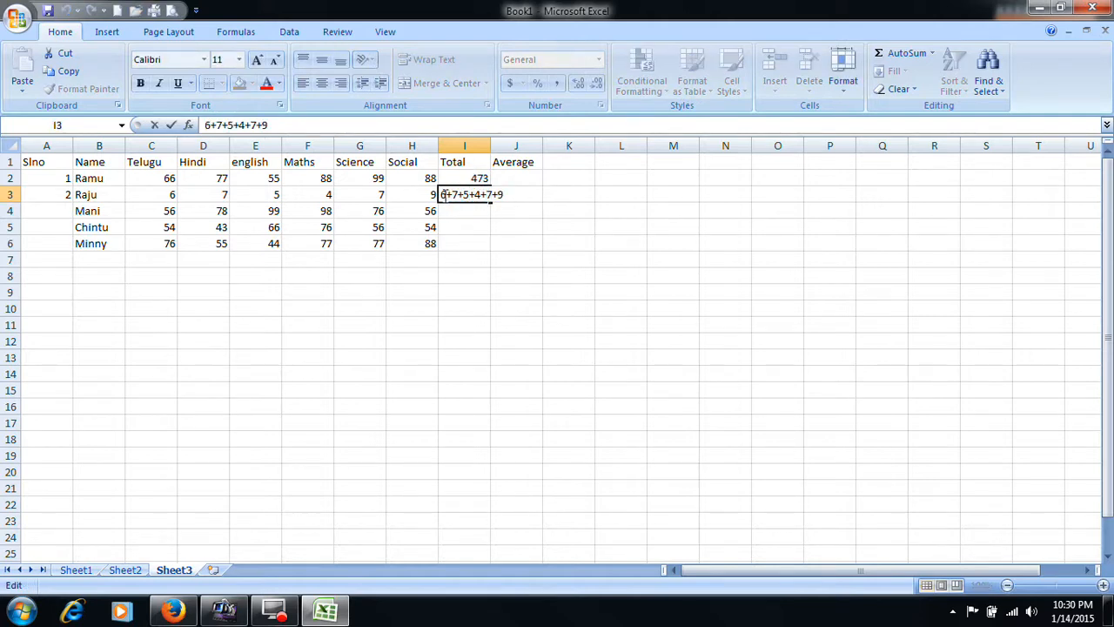
pyautogui.write('=')
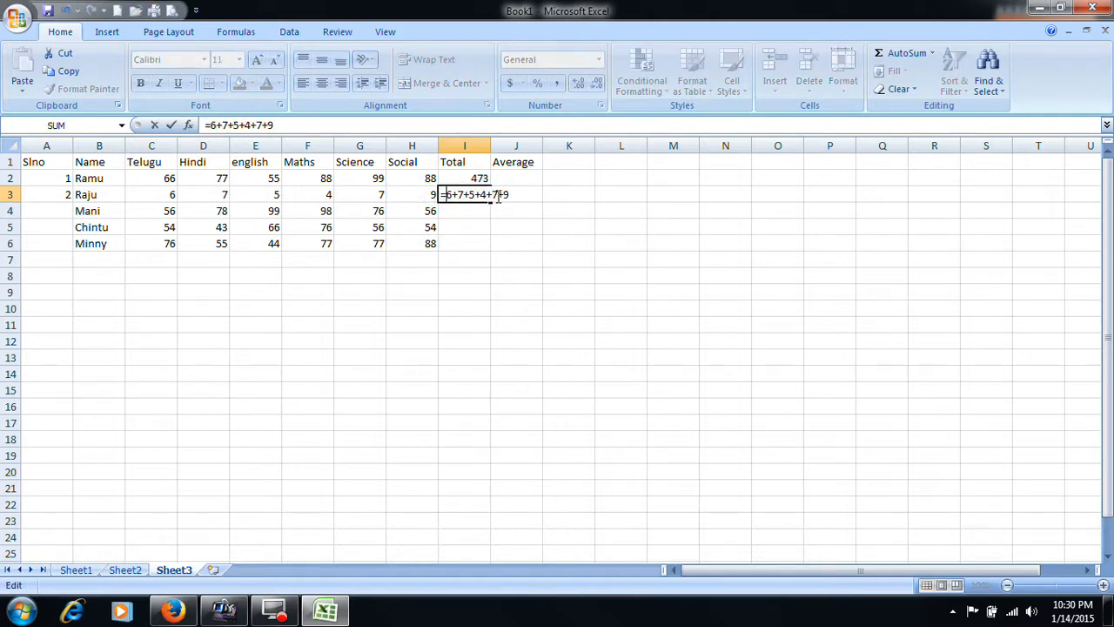
pyautogui.press('Return')
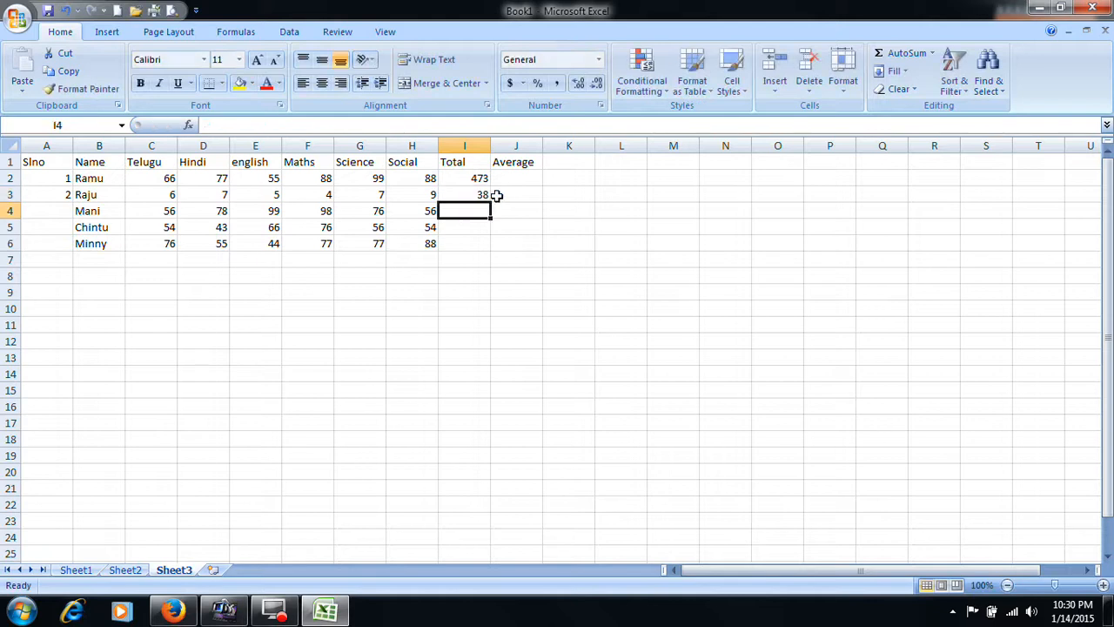
pyautogui.click(480, 195)
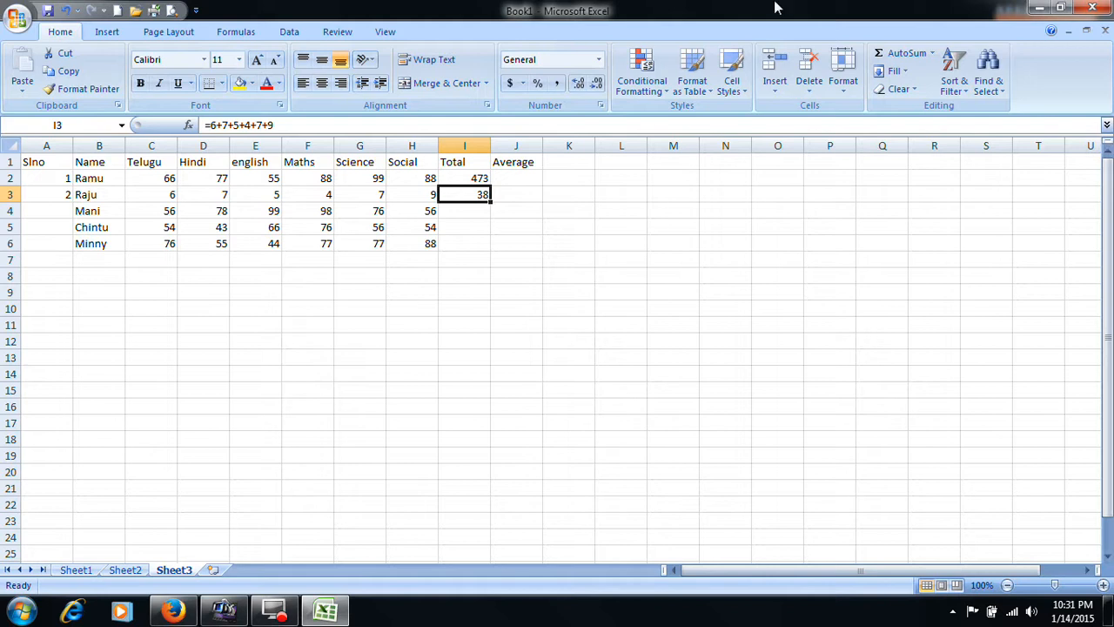
# - Enter a sample addition =89+76 in L10 and a sample subtraction =76-9 in L11
pyautogui.click(612, 308)
pyautogui.write('=89')
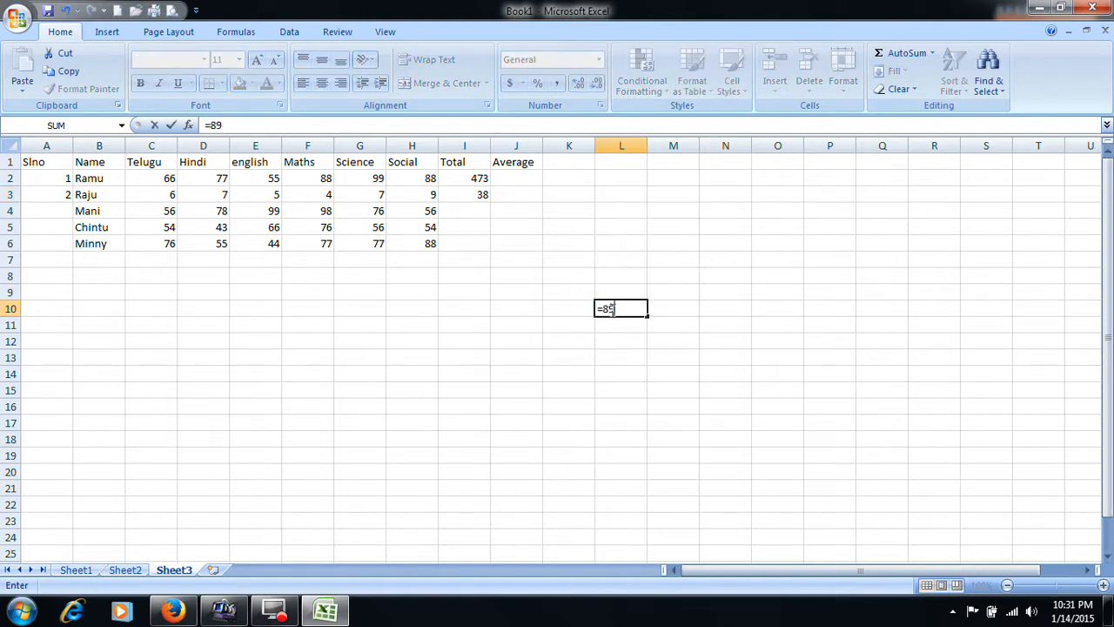
pyautogui.write('+76')
pyautogui.press('Return')
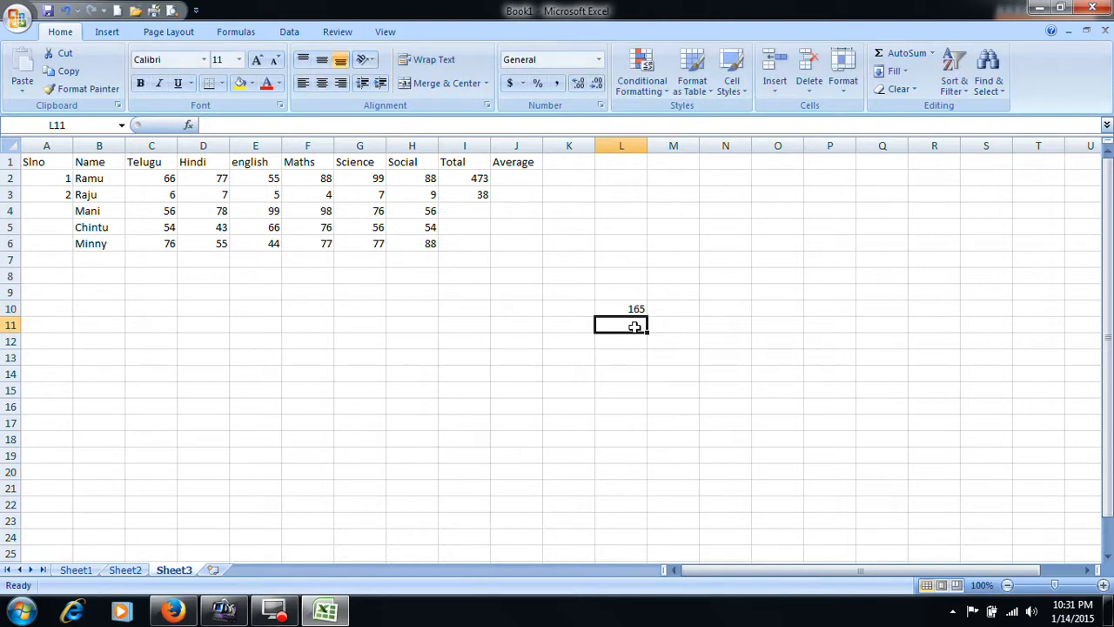
pyautogui.write('=76')
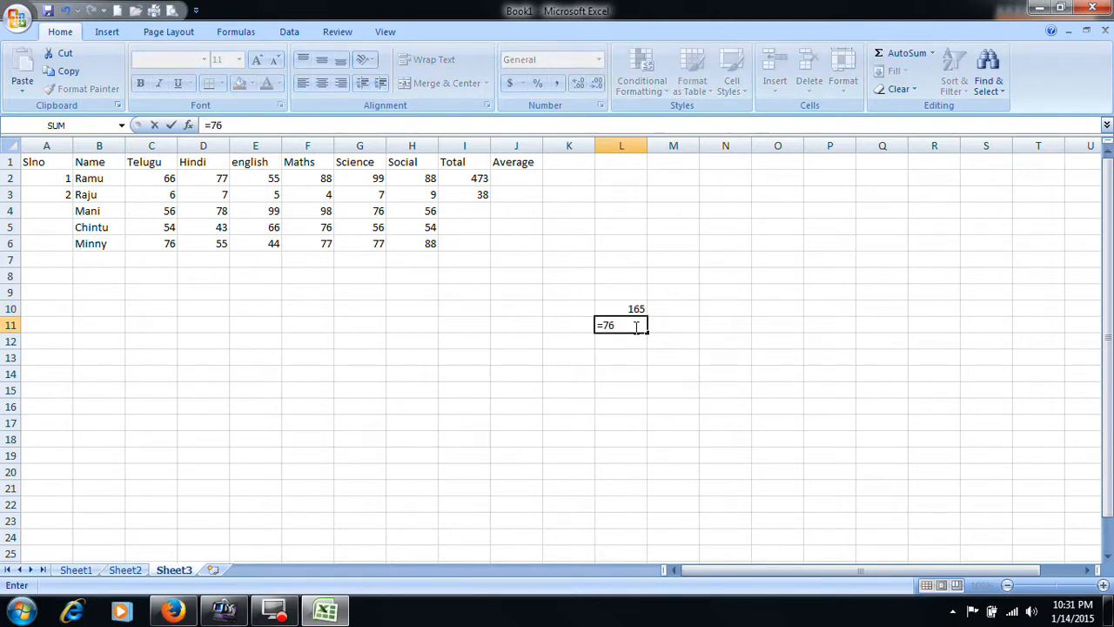
pyautogui.write('-9')
pyautogui.press('Return')
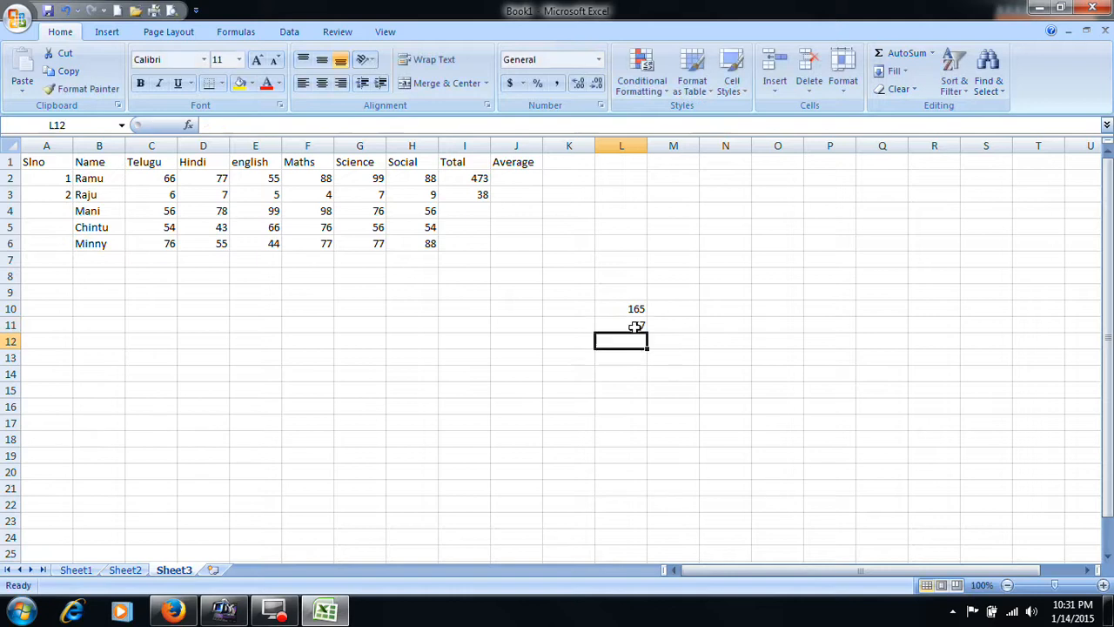
# - Enter a sample multiplication =45*7 in L12 and a sample division =78/9 in L13
pyautogui.write('=45')
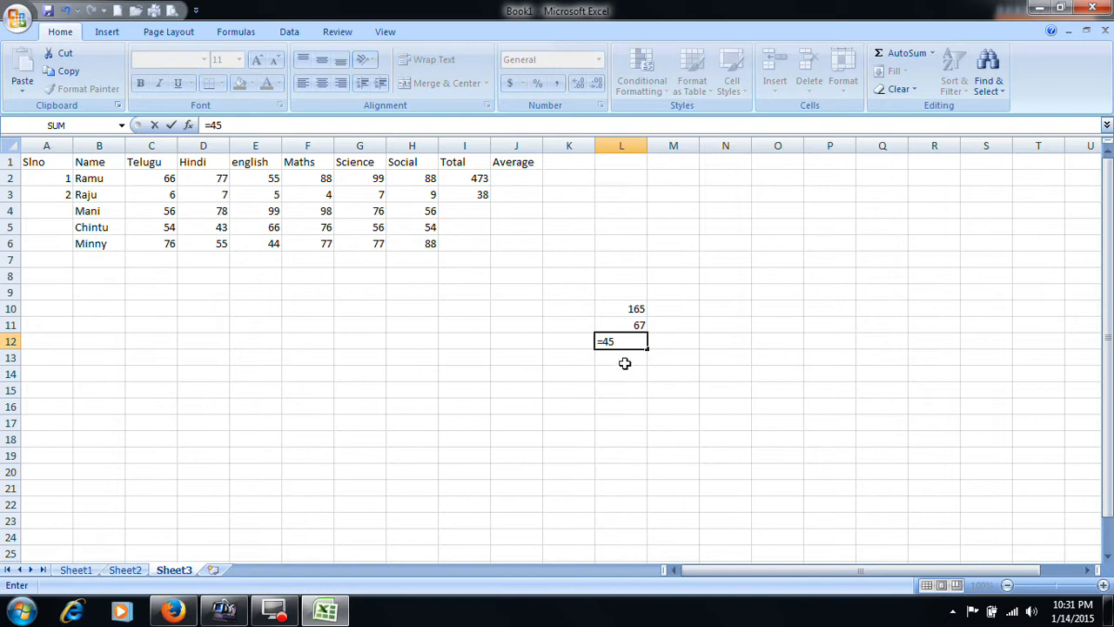
pyautogui.write('x')
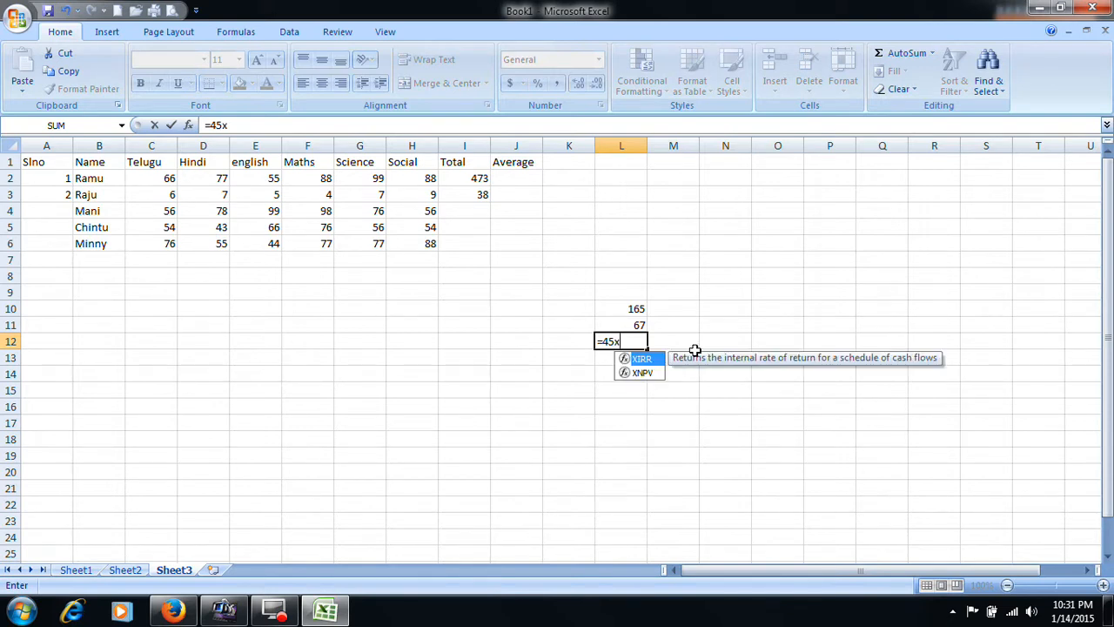
pyautogui.press('BackSpace')
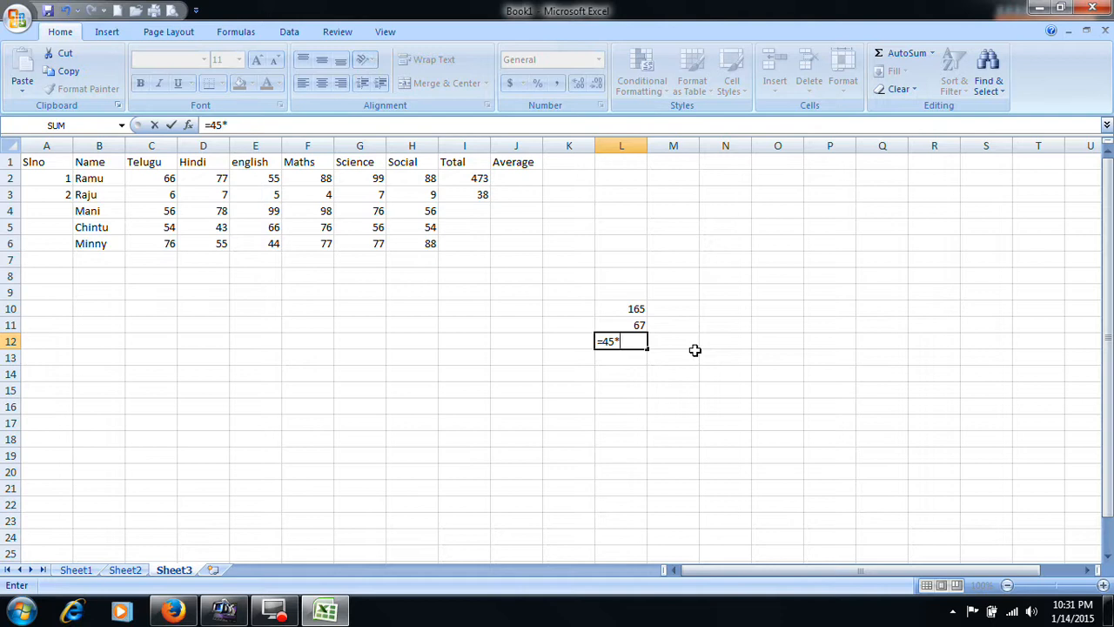
pyautogui.write('7')
pyautogui.press('Return')
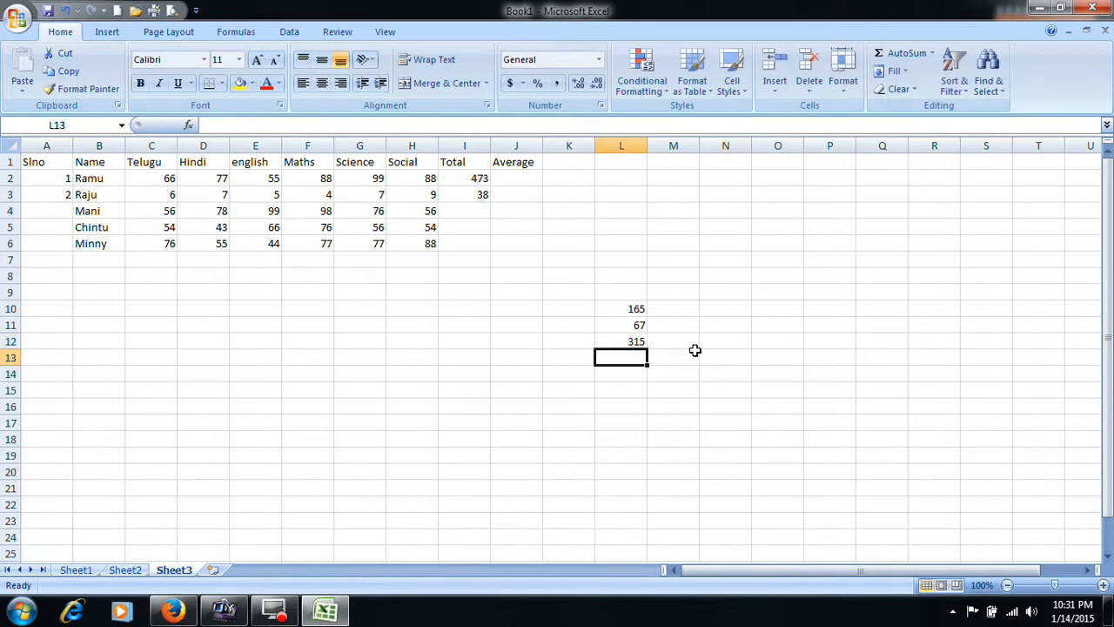
pyautogui.write('=78')
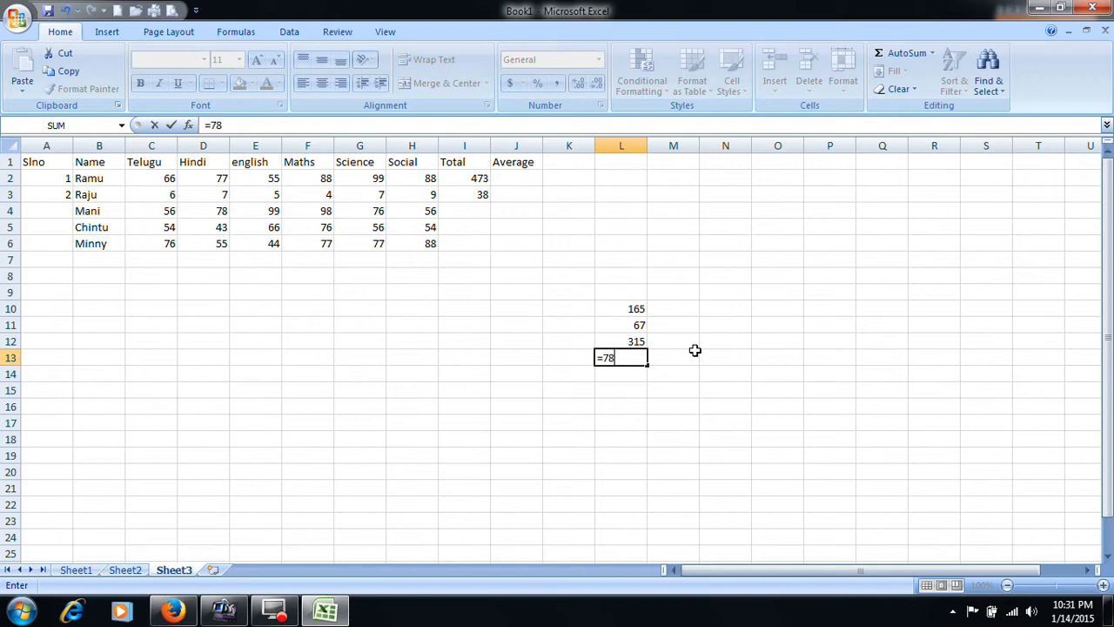
pyautogui.write('/9')
pyautogui.press('Return')
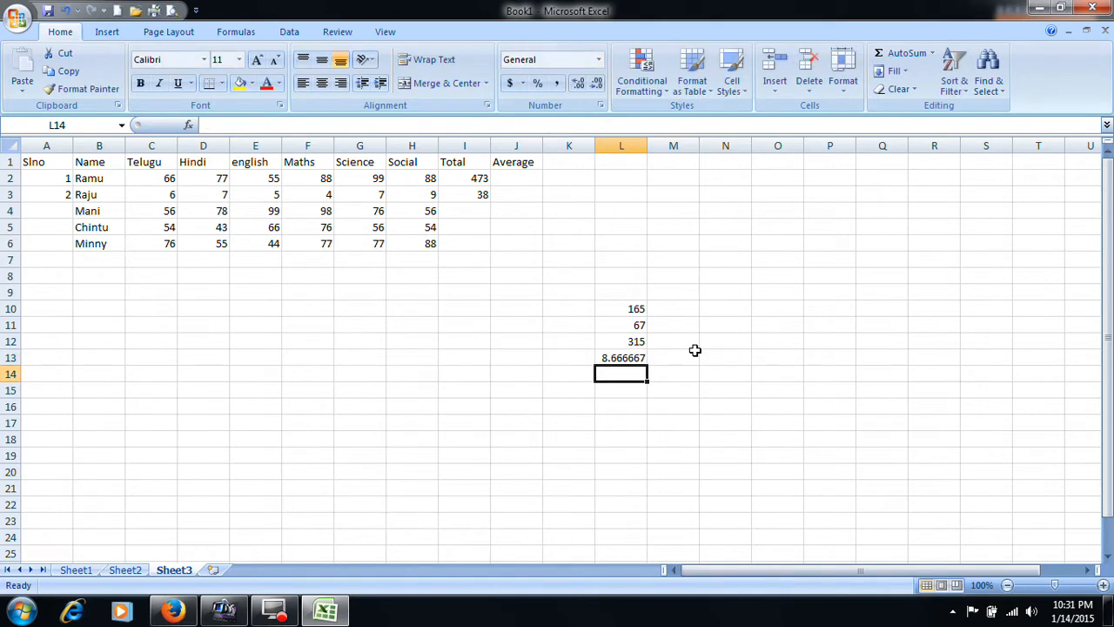
# - Examine the total formulas in I2 and I3 and compare them with the individual subject marks in row 3
pyautogui.click(481, 195)
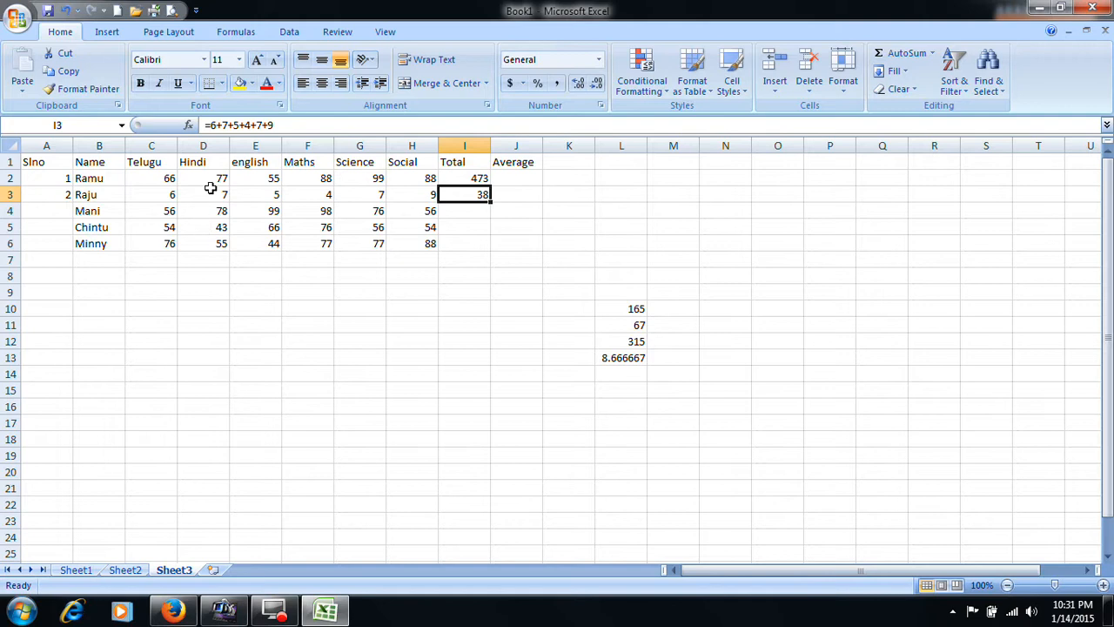
pyautogui.click(474, 178)
pyautogui.click(473, 197)
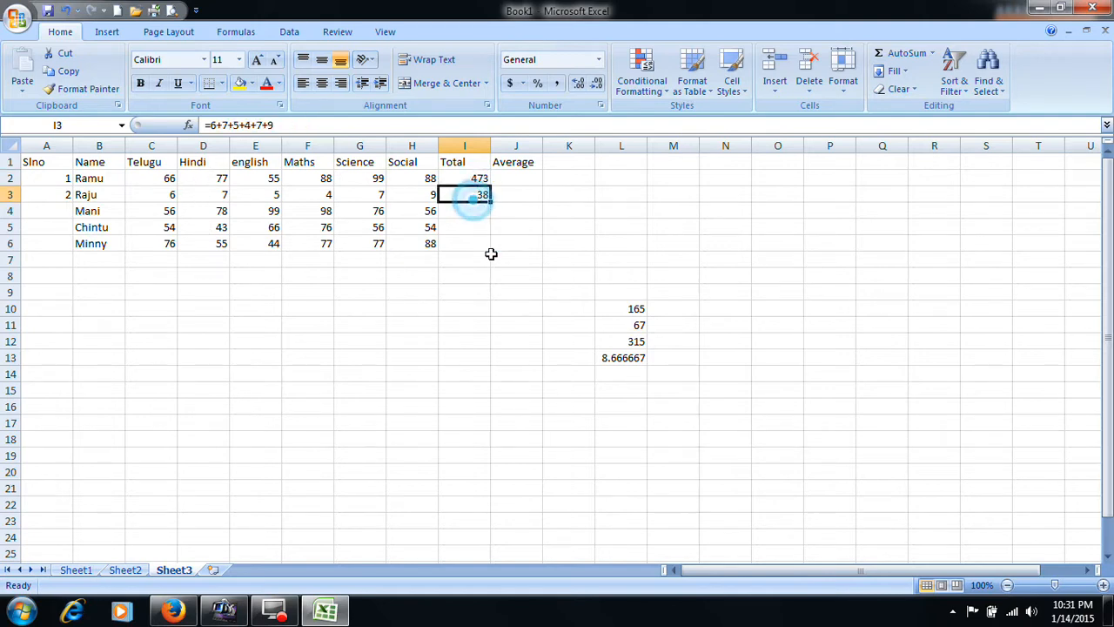
pyautogui.click(156, 198)
pyautogui.click(233, 200)
pyautogui.click(289, 200)
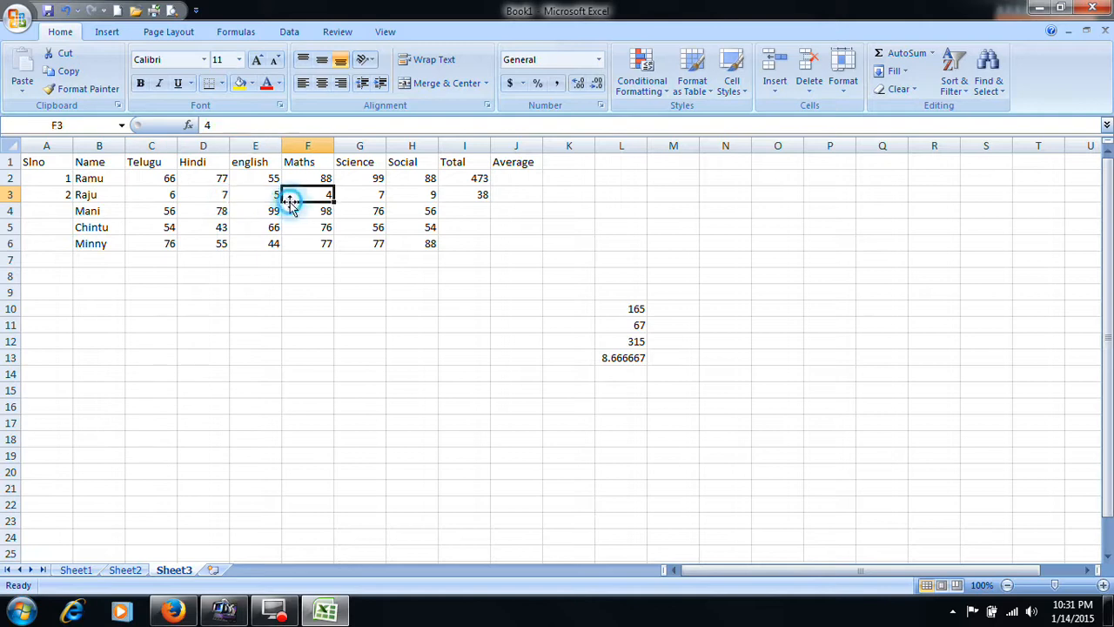
pyautogui.click(361, 200)
pyautogui.click(435, 205)
# - Set the second student's Telugu mark in C3 to 60 and reselect the cell
pyautogui.click(171, 198)
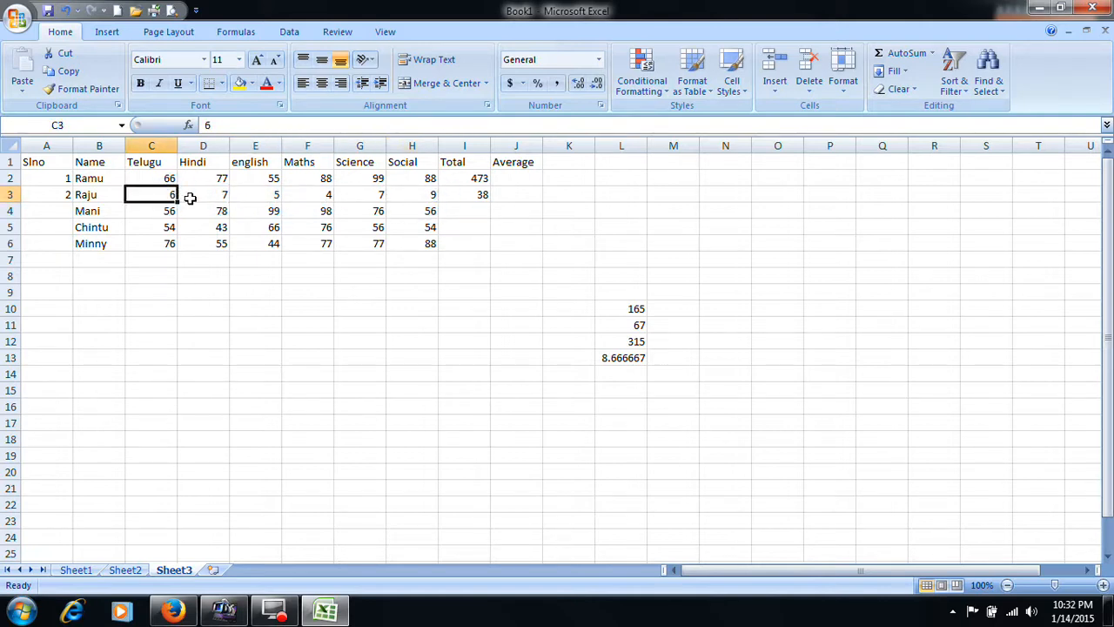
pyautogui.write('60')
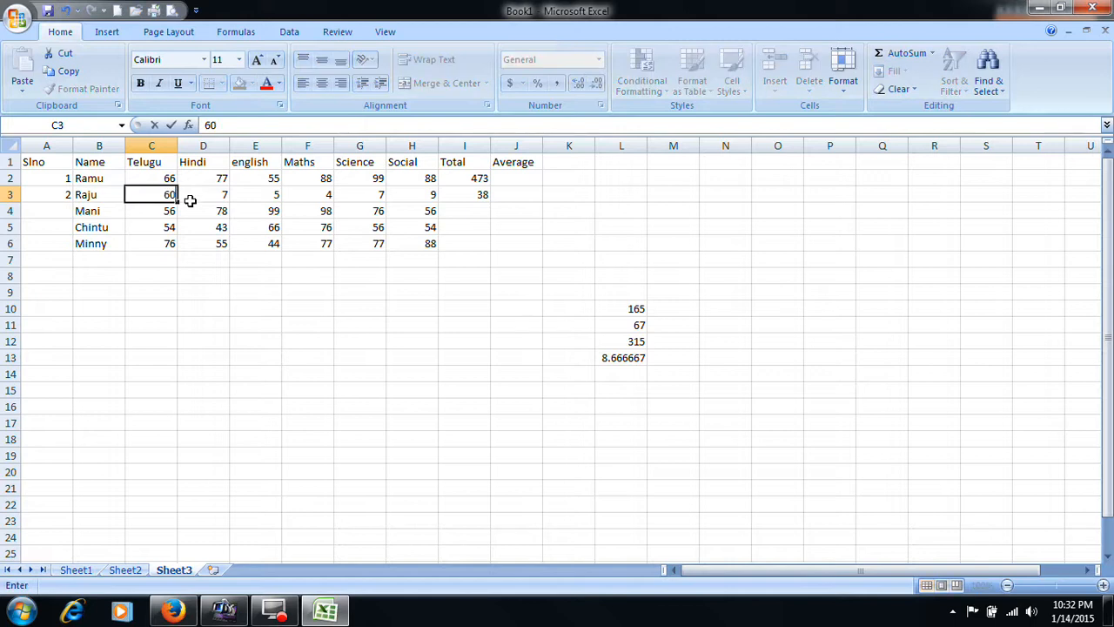
pyautogui.press('Return')
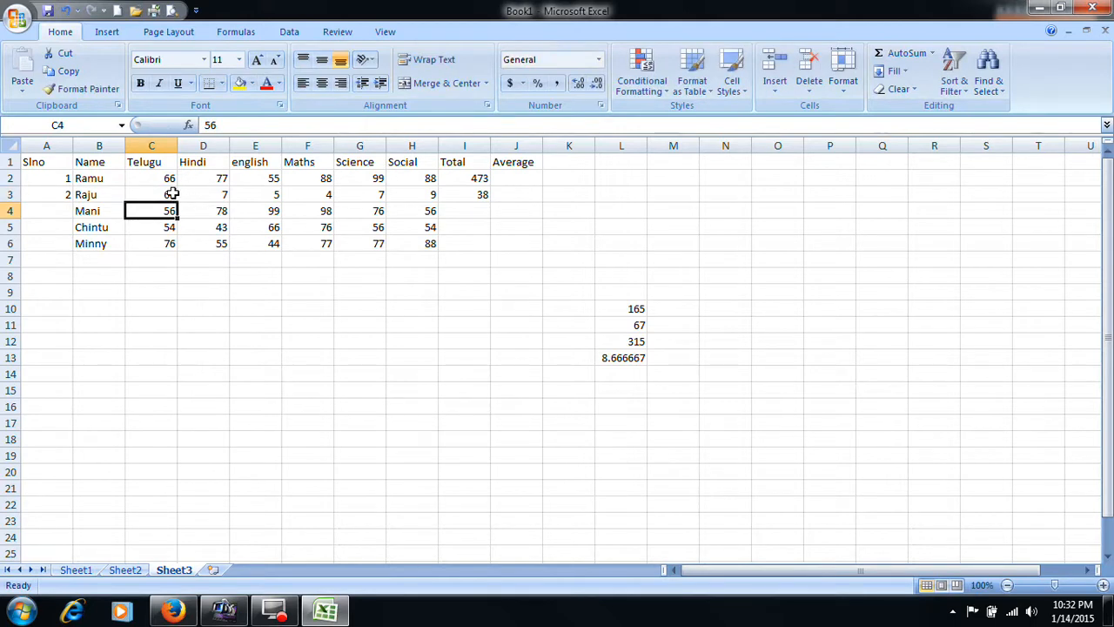
pyautogui.click(163, 193)
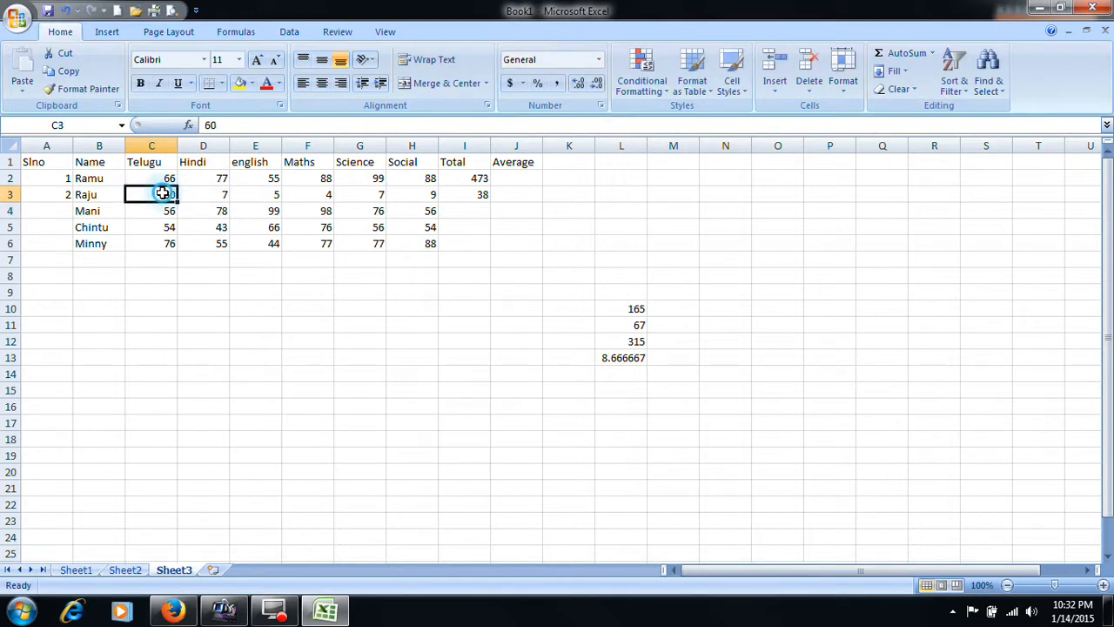
# - Edit the second student's total formula in I3 to =60+7+5+4+7+9
pyautogui.click(466, 197)
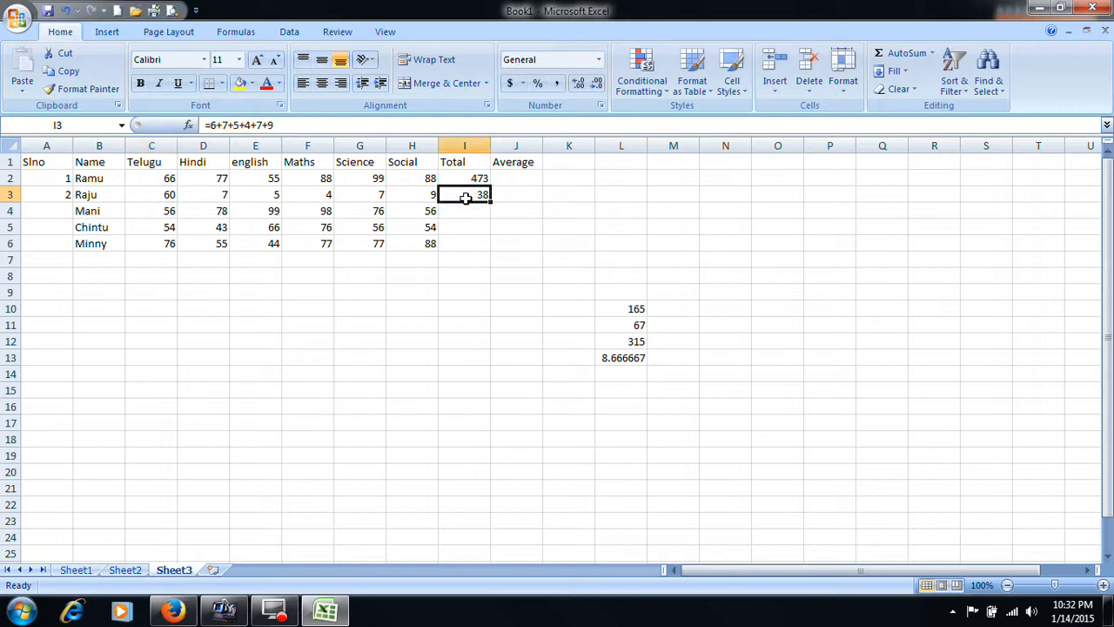
pyautogui.click(214, 125)
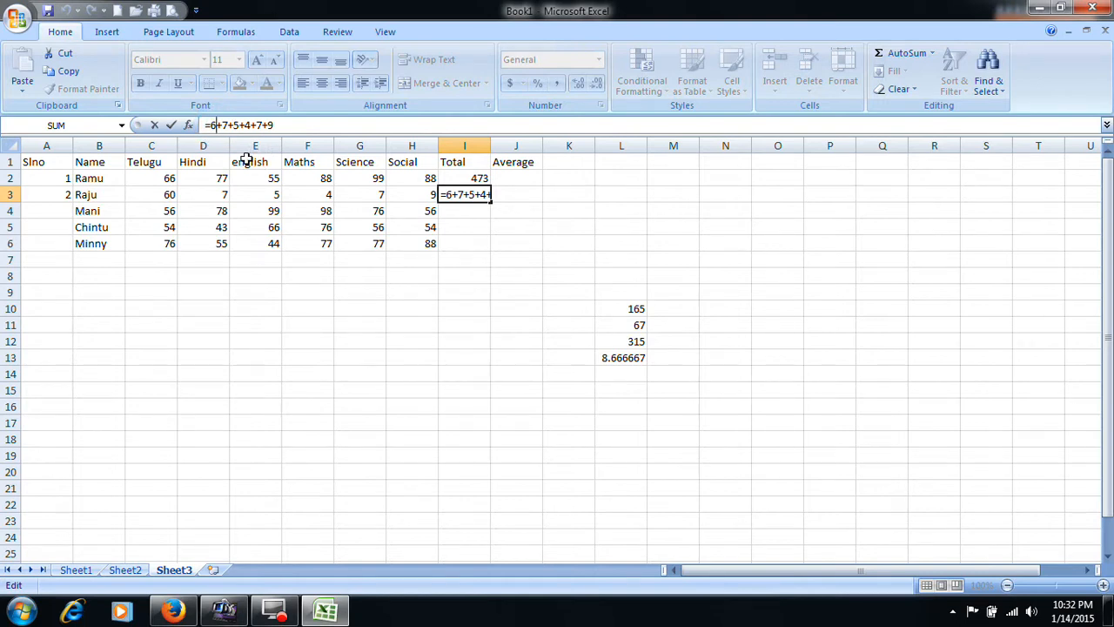
pyautogui.write('0')
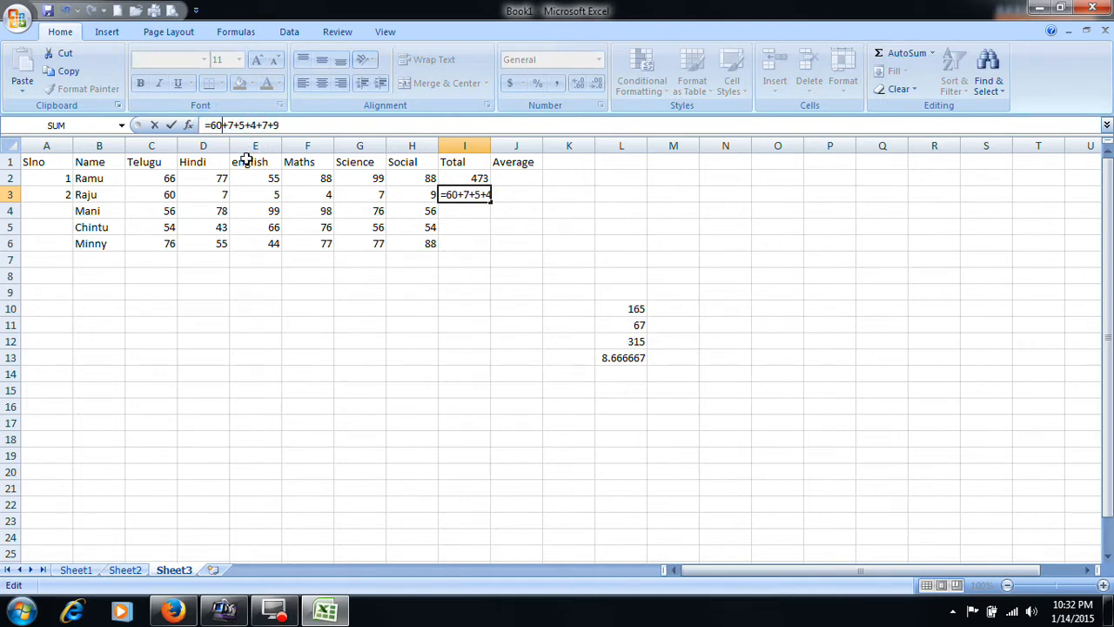
pyautogui.press('Return')
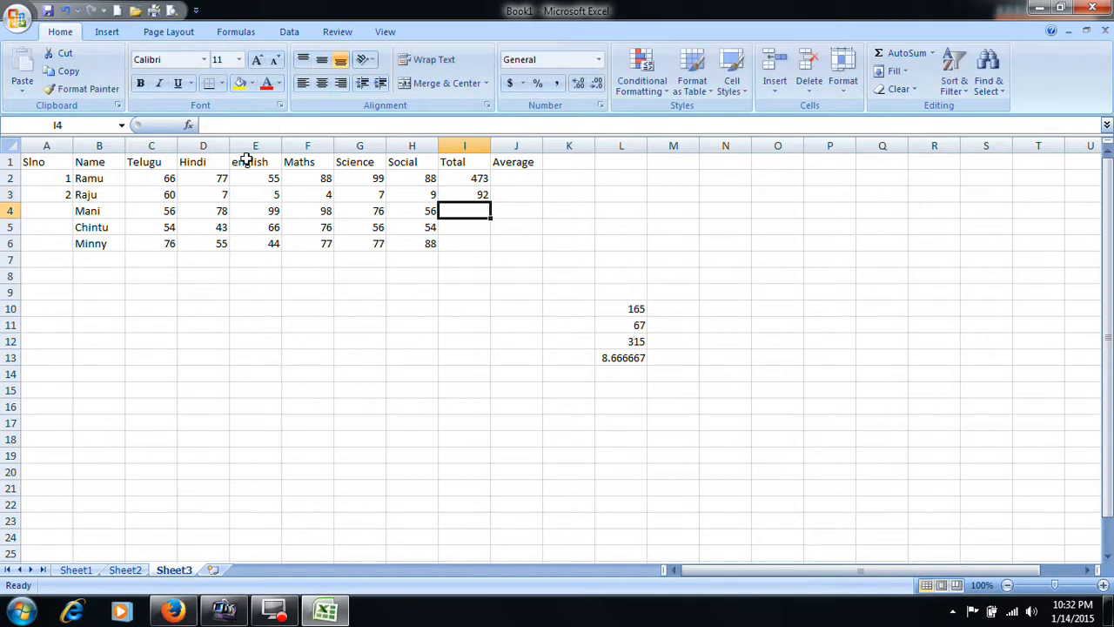
# - Undo the last edits to the total in I3 and the Telugu mark in C3, and check the marks in D3 to H3
pyautogui.hotkey('ctrl', 'z')
pyautogui.hotkey('ctrl', 'z')
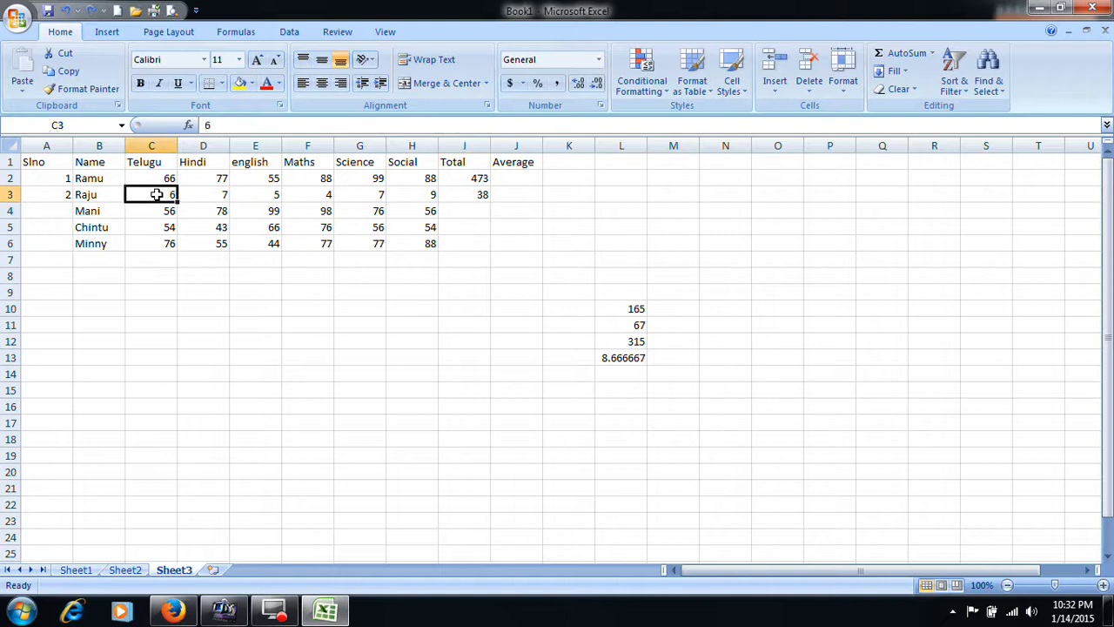
pyautogui.click(200, 196)
pyautogui.click(261, 196)
pyautogui.click(317, 195)
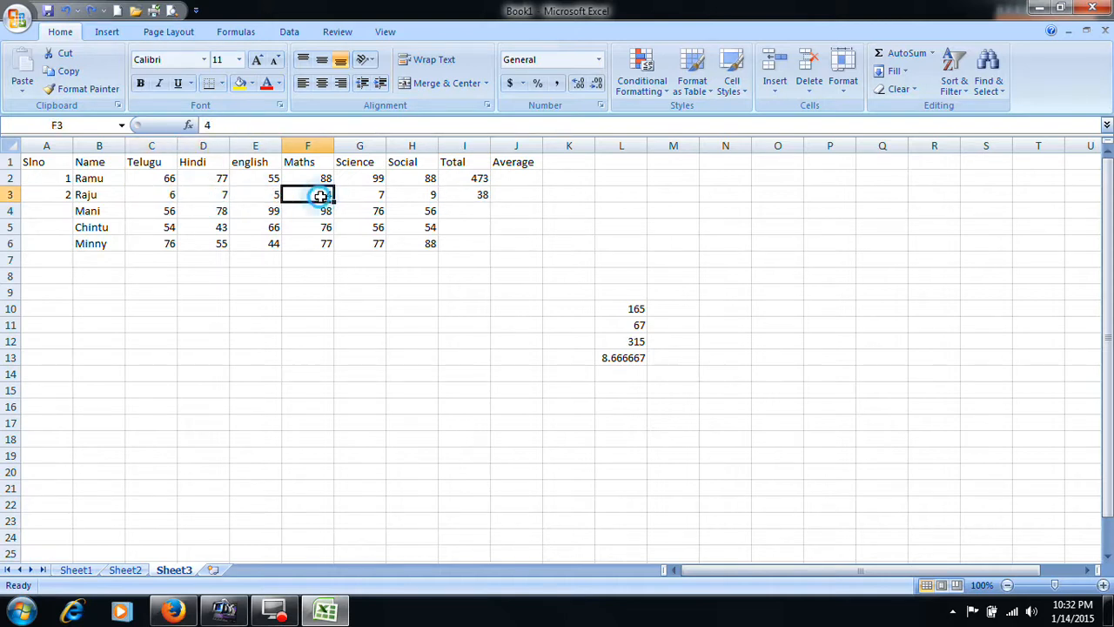
pyautogui.click(364, 196)
pyautogui.click(427, 196)
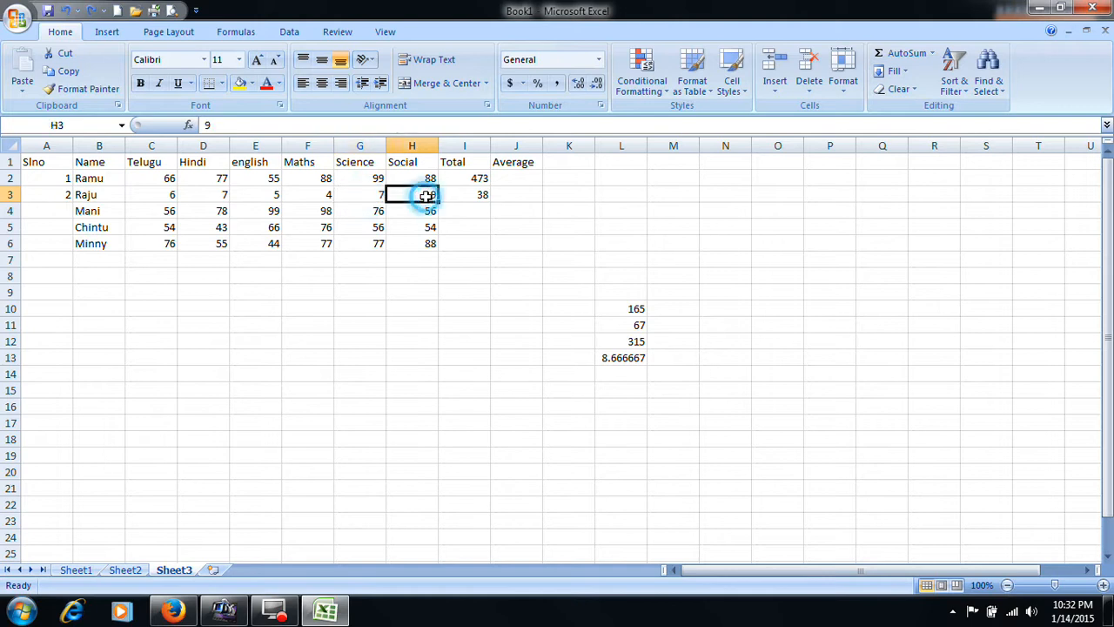
# - Clear the first two students' totals in I2 and I3
pyautogui.click(479, 194)
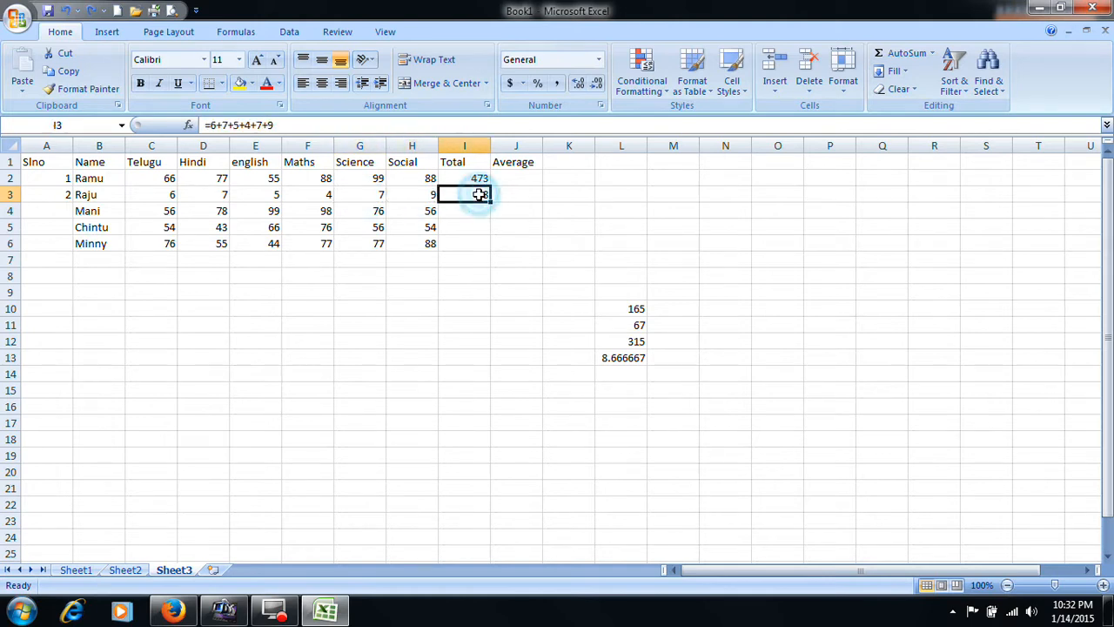
pyautogui.moveTo(476, 178); pyautogui.dragTo(473, 193)
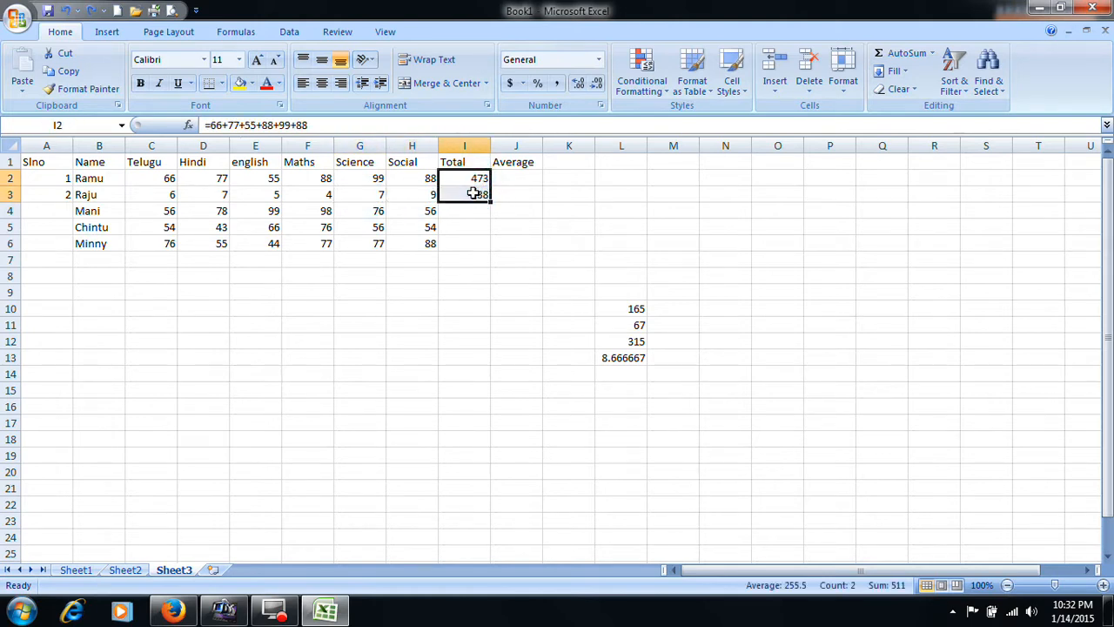
pyautogui.press('Delete')
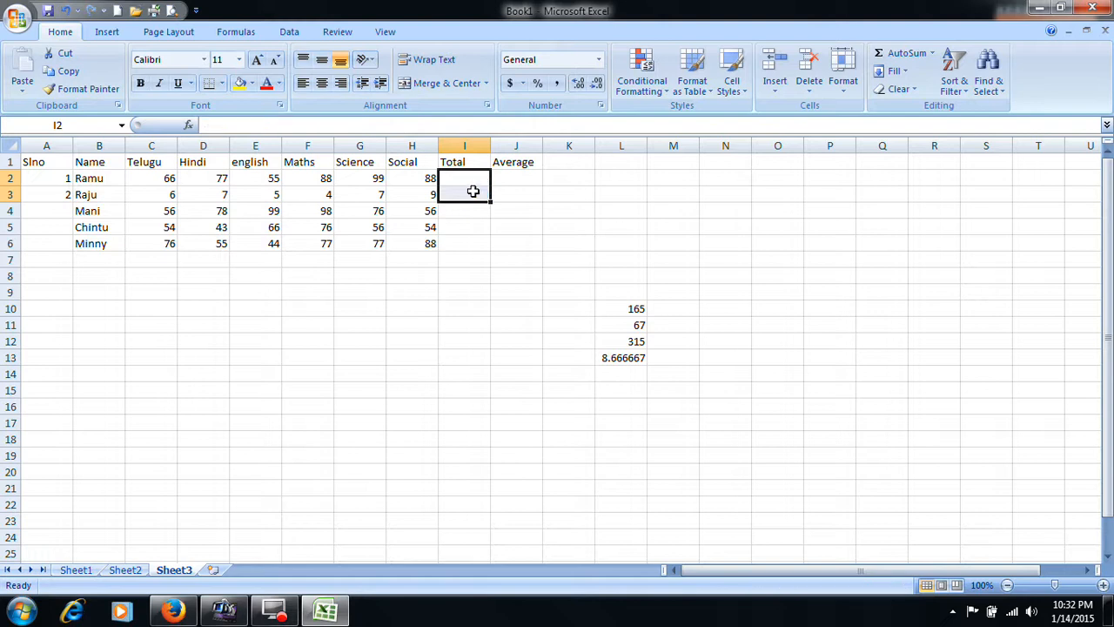
# - Enter the first student's total in I2 as =C2+D2+E2+F2+G2+H2 and reselect the cell to check its formula
pyautogui.click(470, 179)
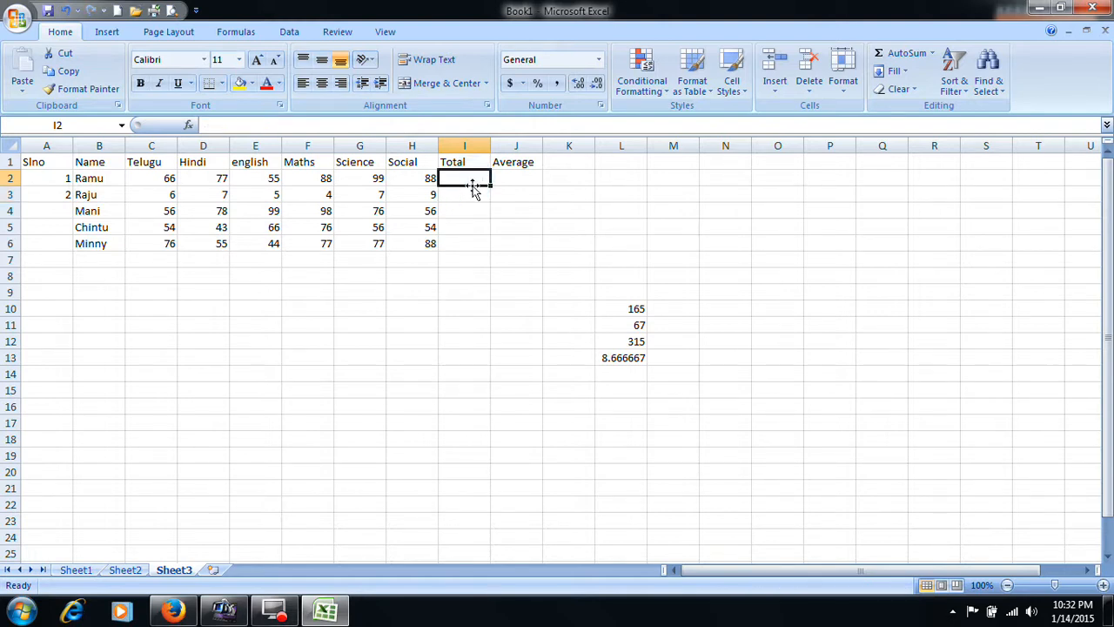
pyautogui.write('=')
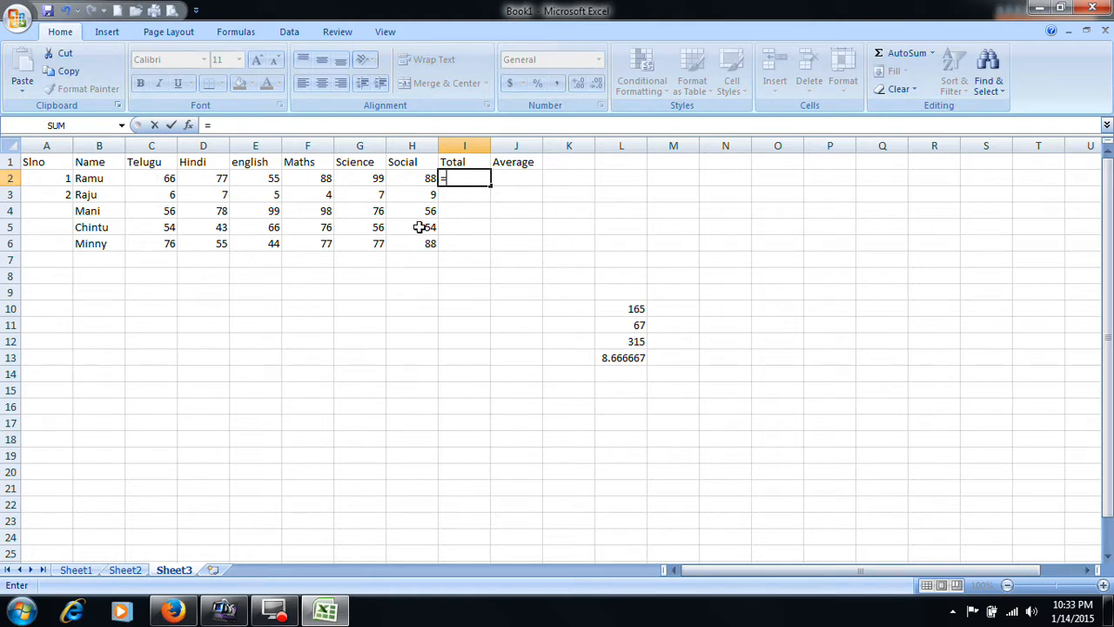
pyautogui.write('c2+')
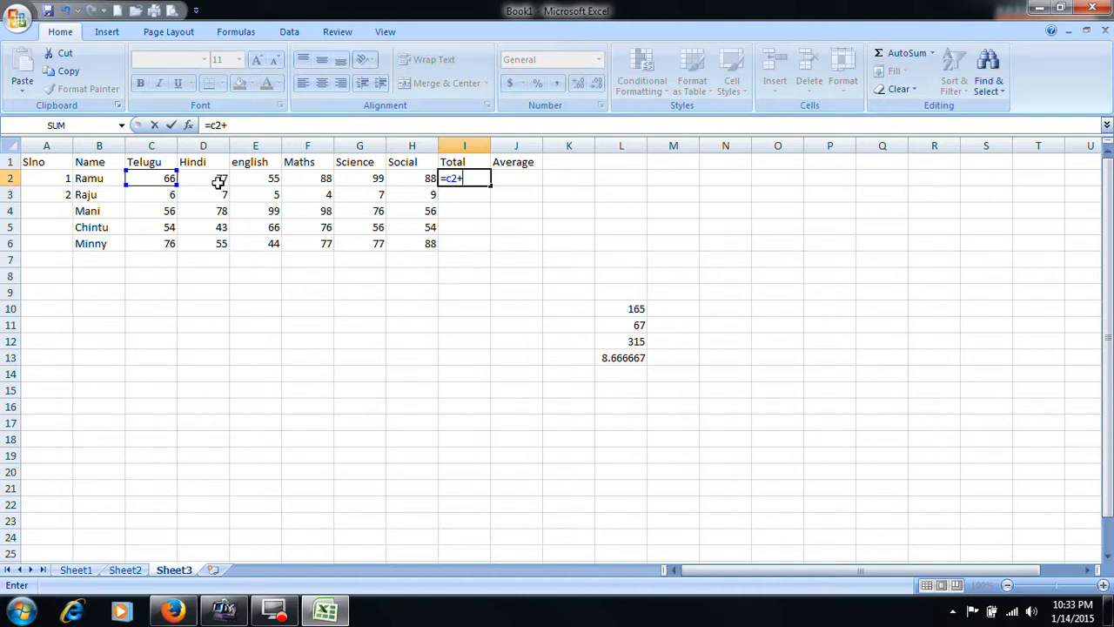
pyautogui.write('d2')
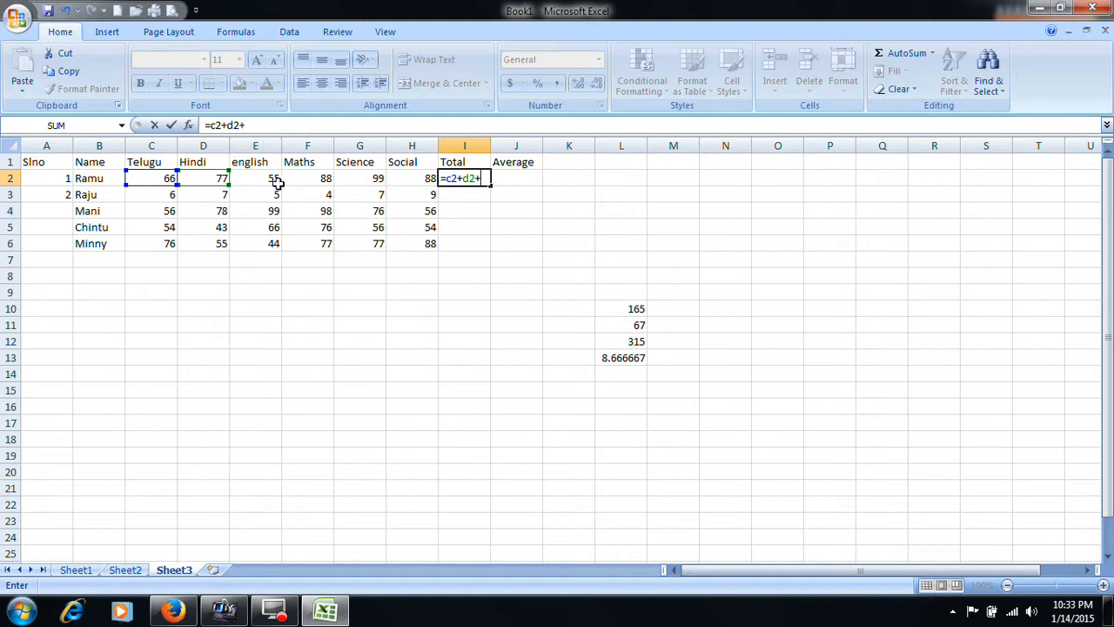
pyautogui.write('+e2+f')
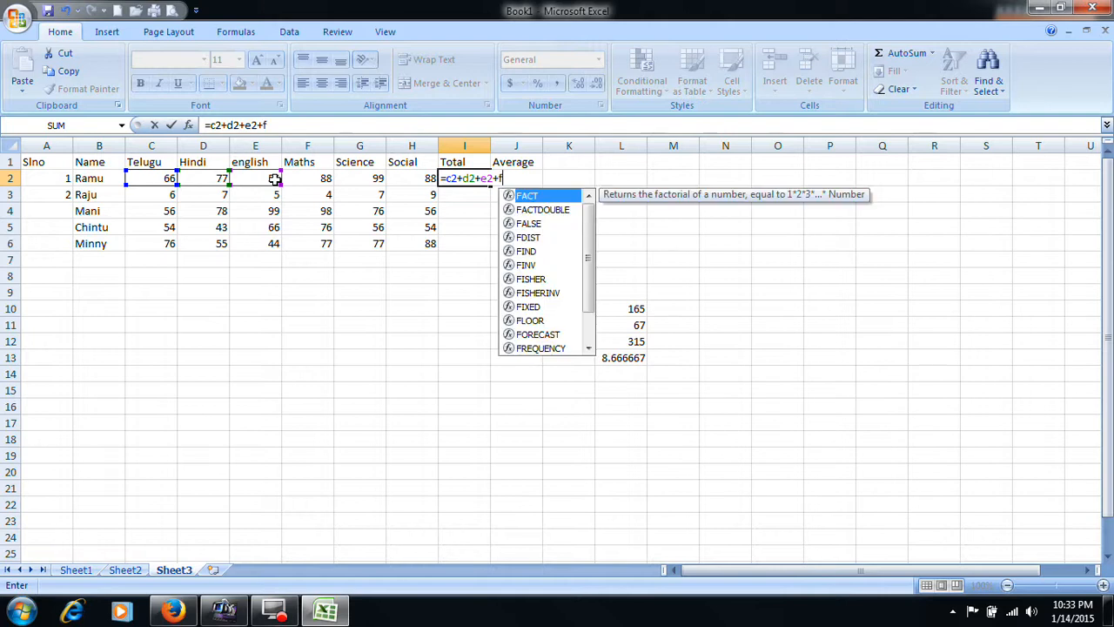
pyautogui.write('2+g')
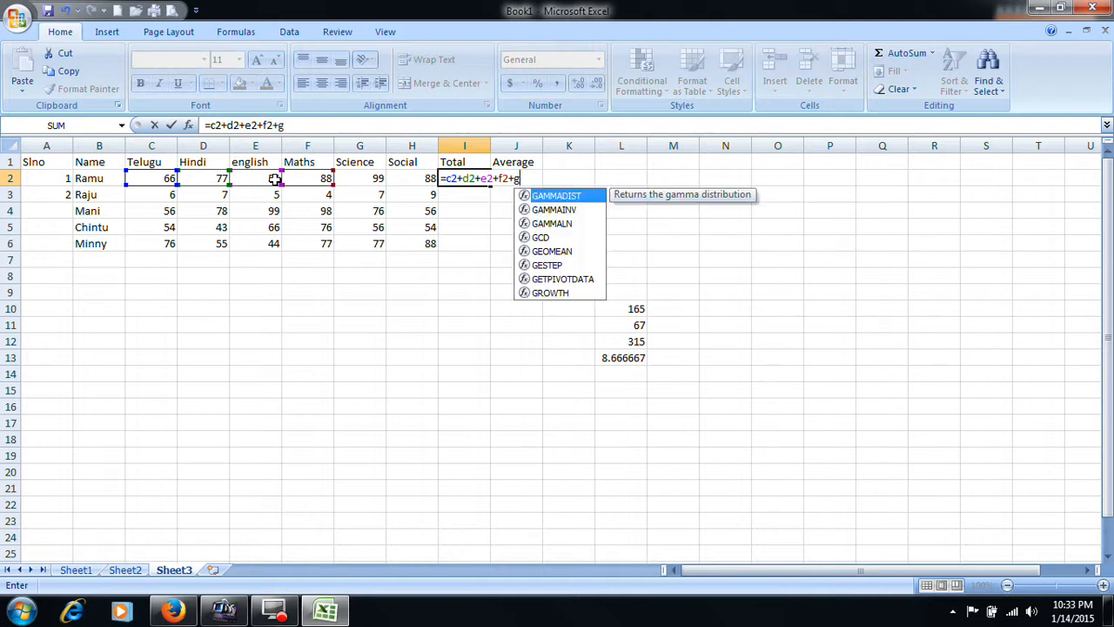
pyautogui.write('2+')
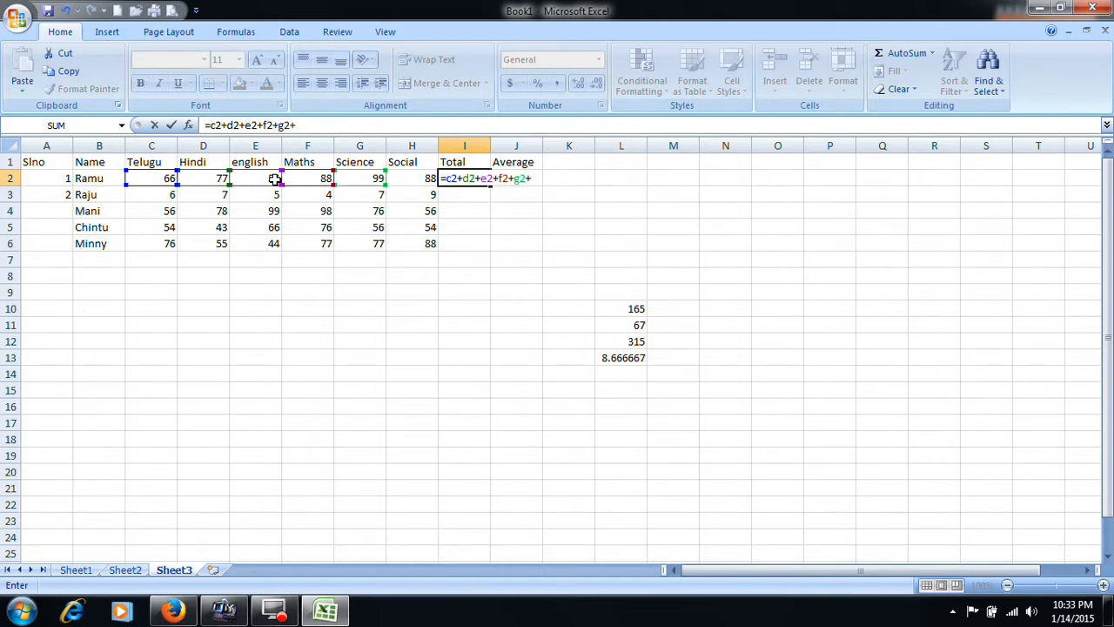
pyautogui.write('h2')
pyautogui.press('Return')
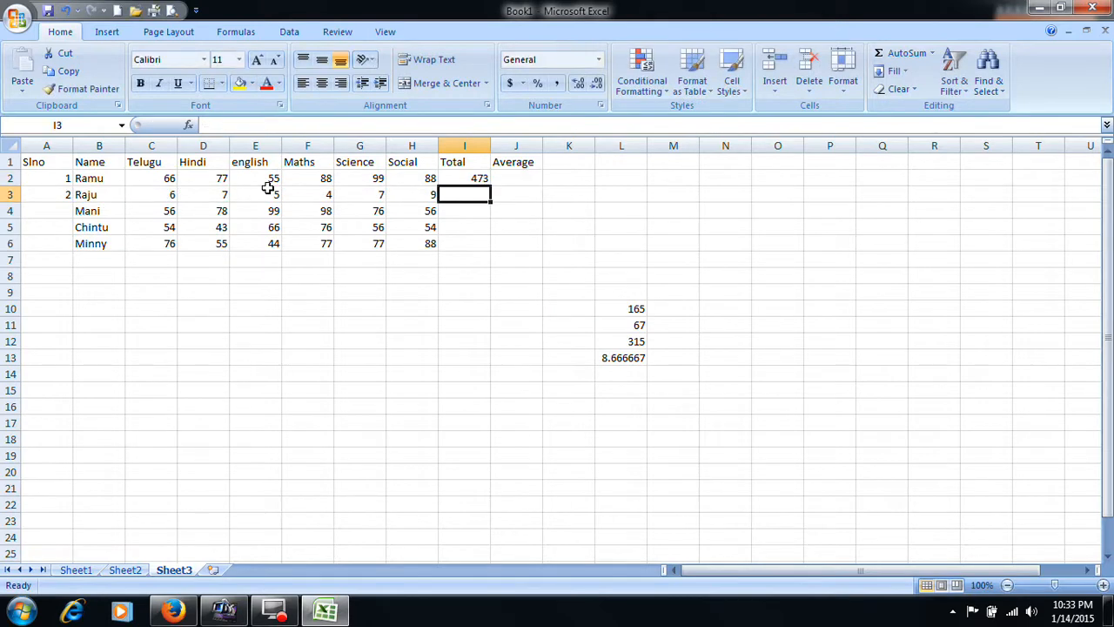
pyautogui.click(475, 177)
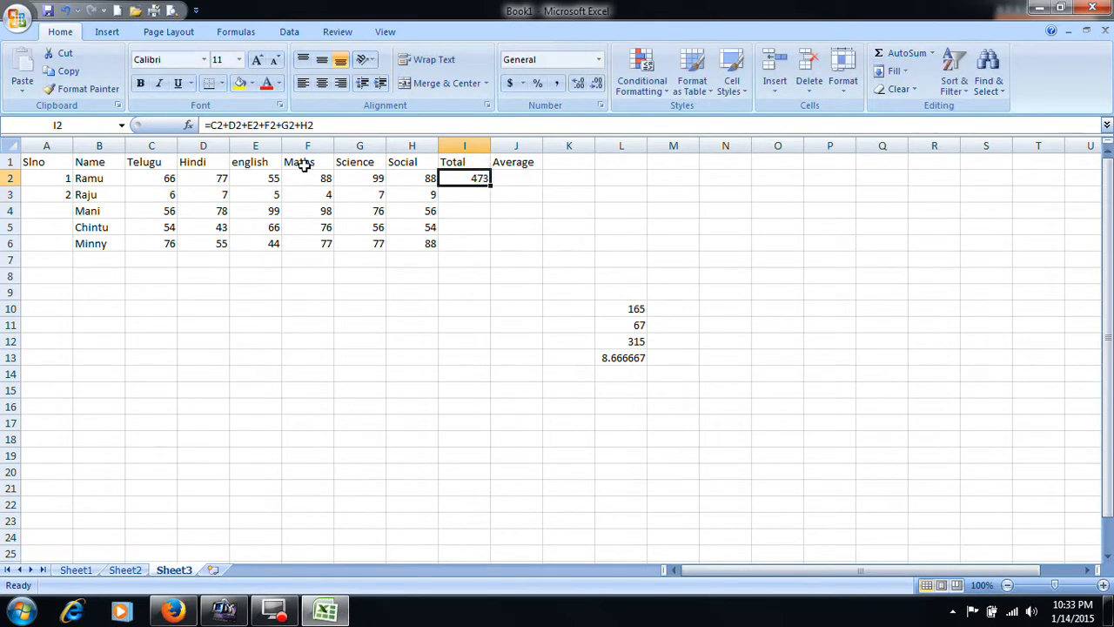
# - Enter the second student's total in I3 with cell references as =C3+D3+E3+F3+G3+H3
pyautogui.click(488, 196)
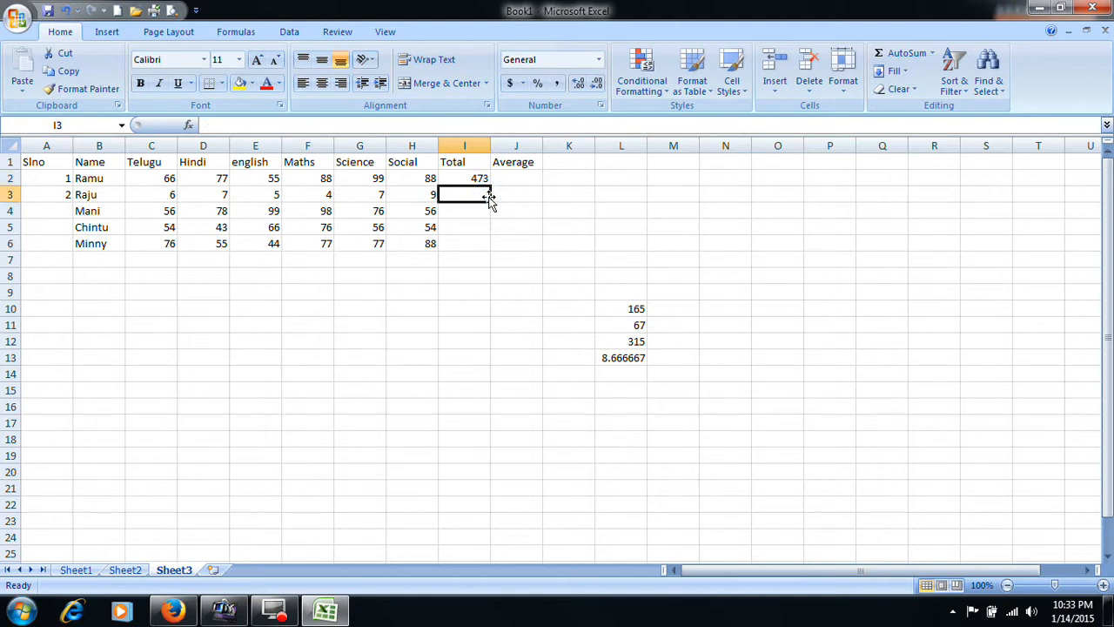
pyautogui.write('=')
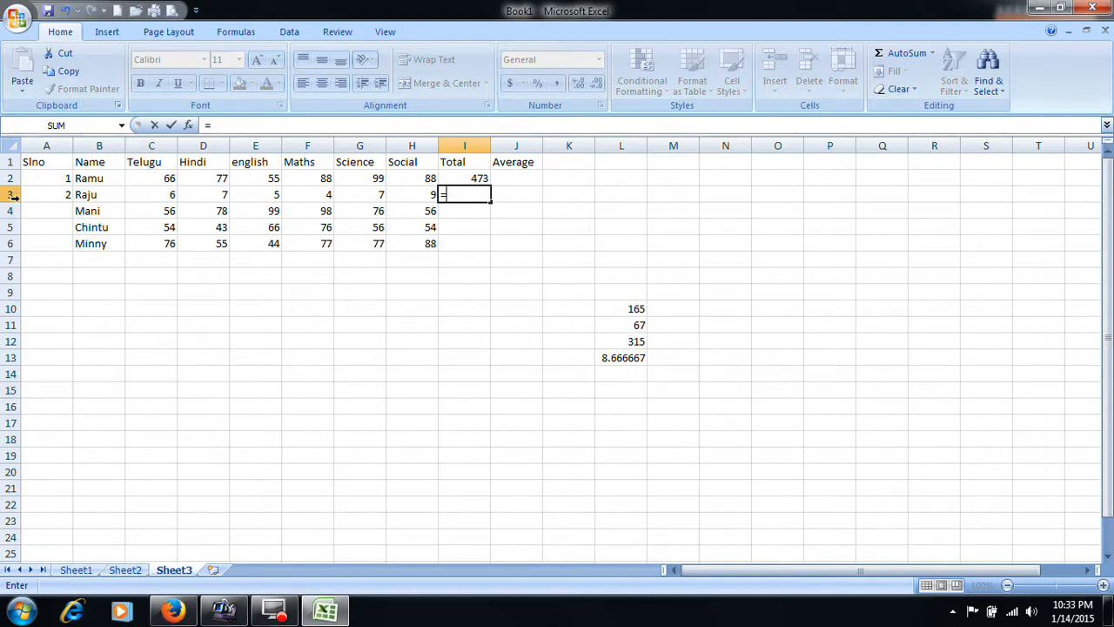
pyautogui.write('c')
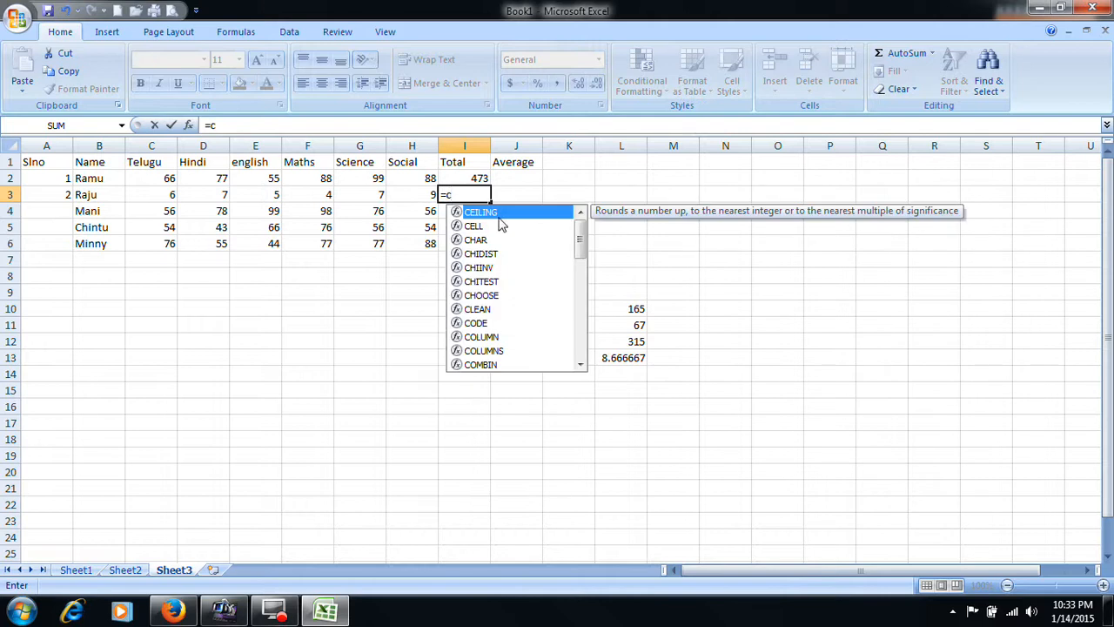
pyautogui.write('3+')
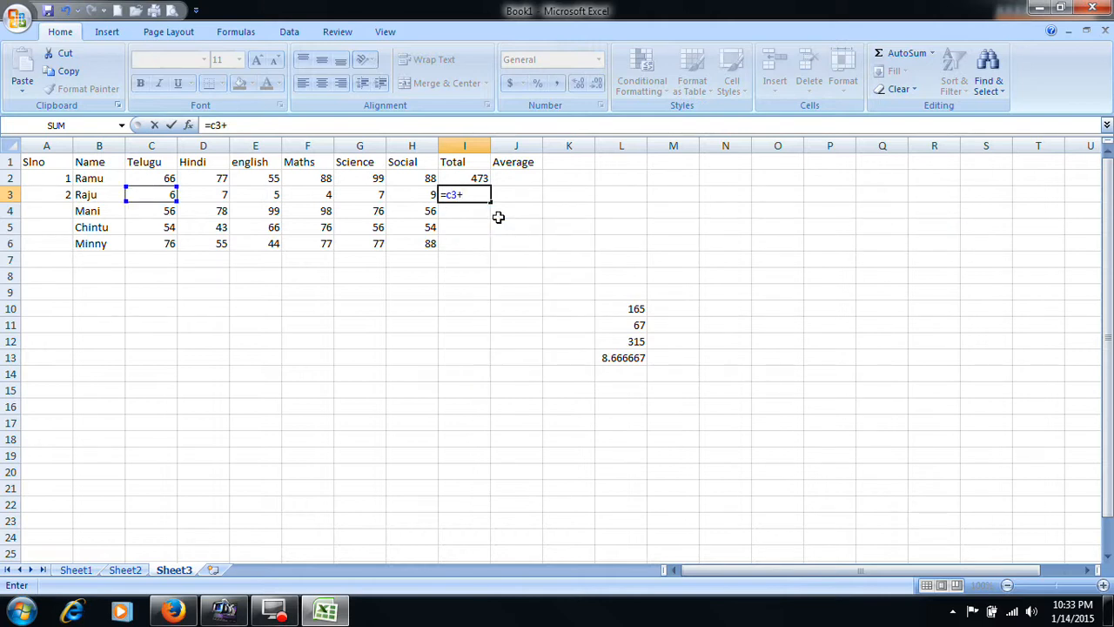
pyautogui.write('d3+e3+f3+g3+h3')
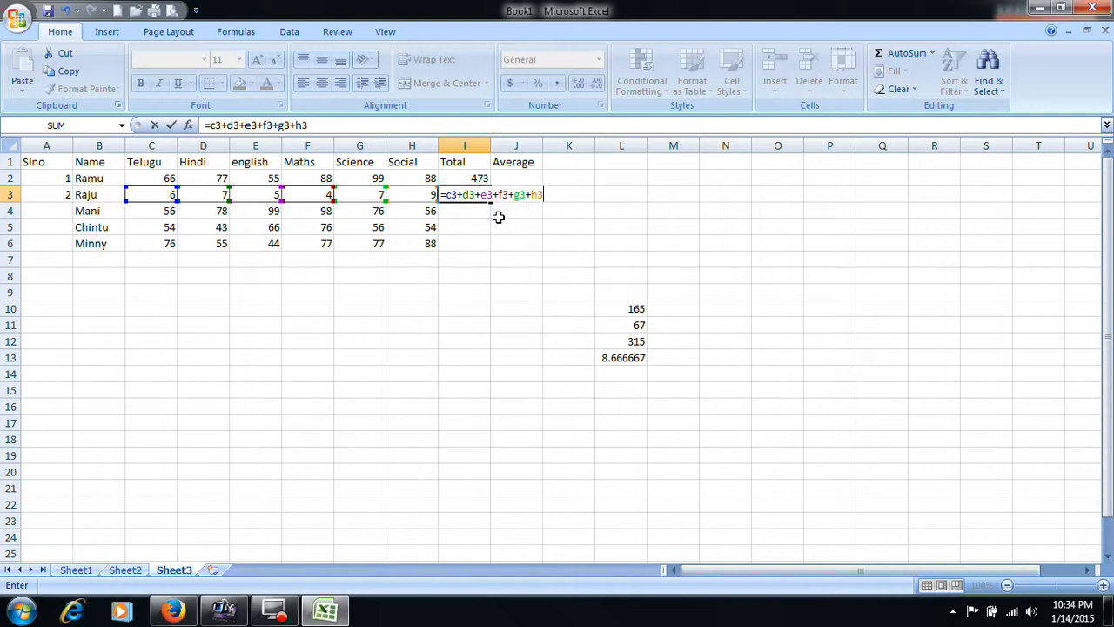
pyautogui.press('Return')
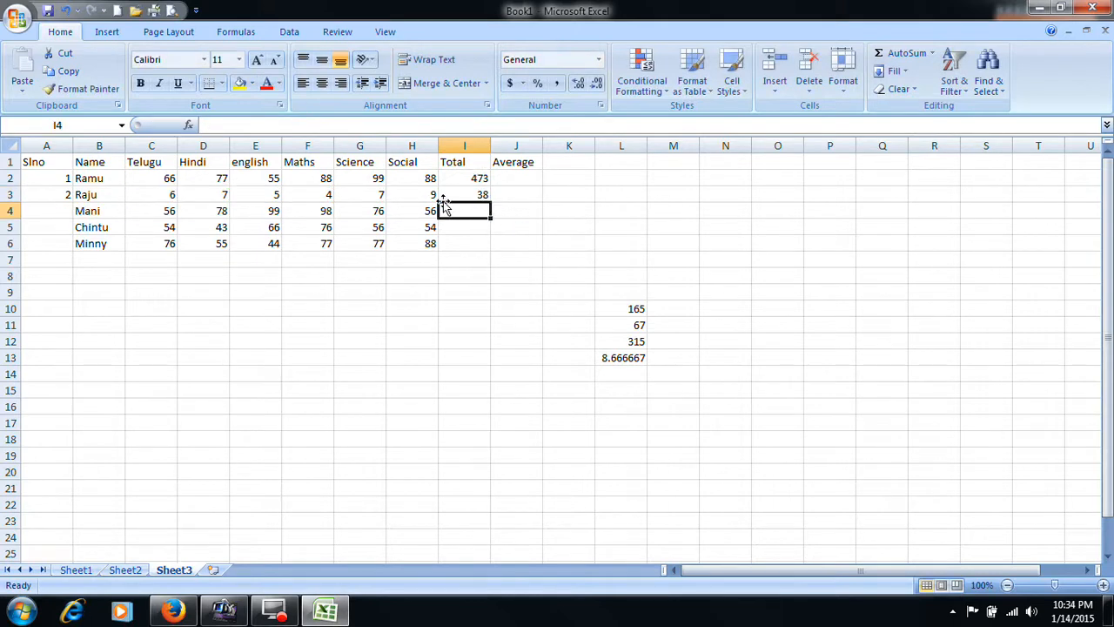
# - Change the second student's marks in C3 to G3 to 99, 78, 76, 55 and 66
pyautogui.click(165, 197)
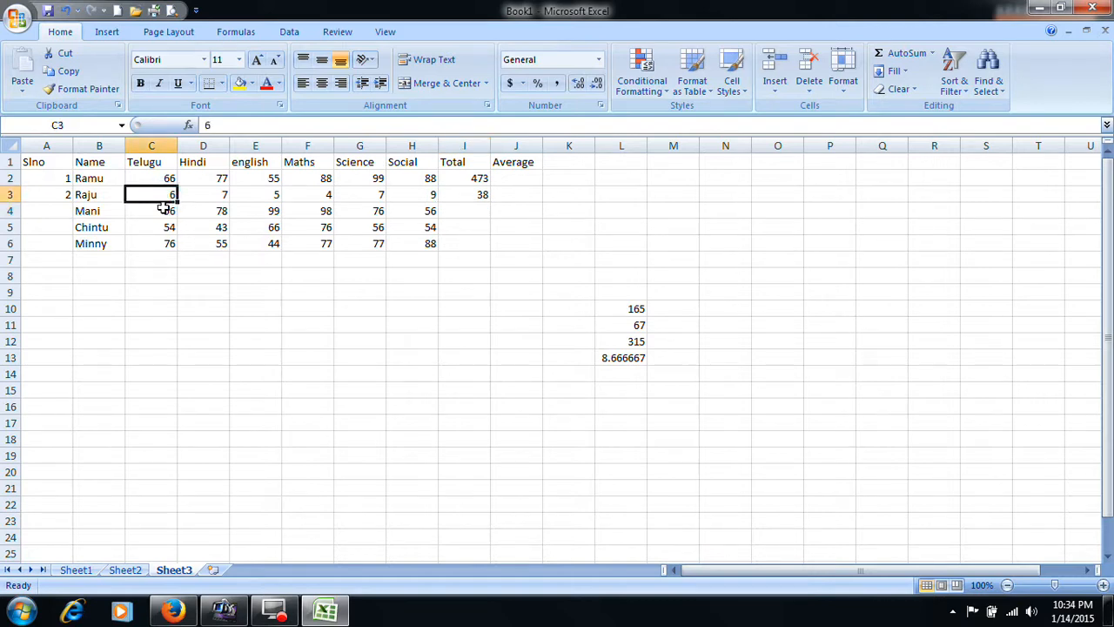
pyautogui.write('99')
pyautogui.press('Tab')
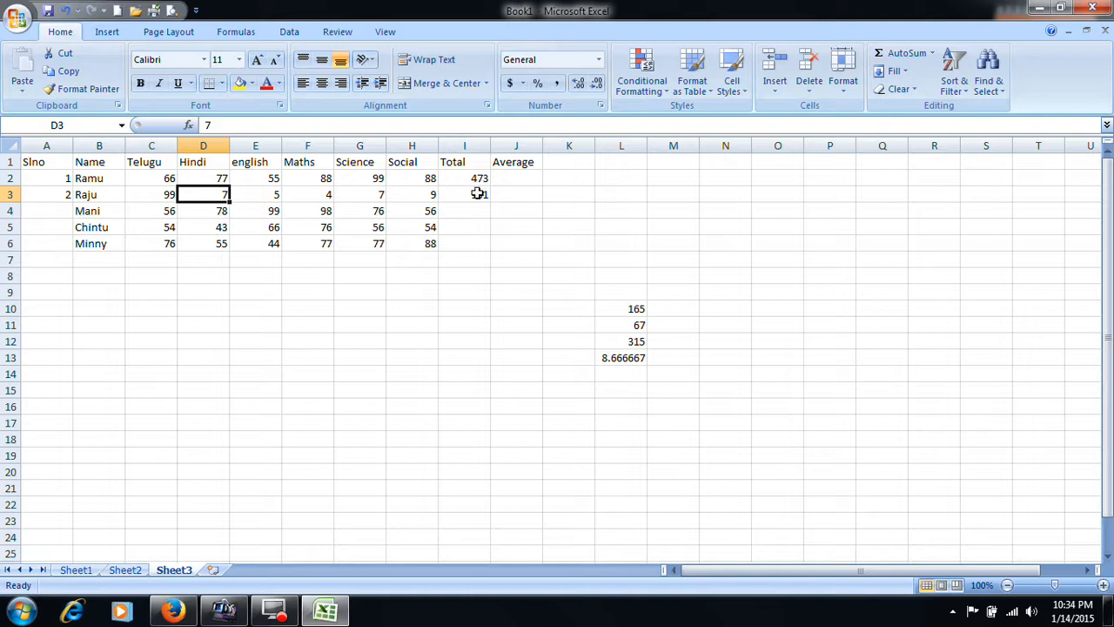
pyautogui.write('78')
pyautogui.press('Tab')
pyautogui.write('76')
pyautogui.press('Tab')
pyautogui.write('55')
pyautogui.press('Tab')
pyautogui.write('66')
pyautogui.press('Tab')
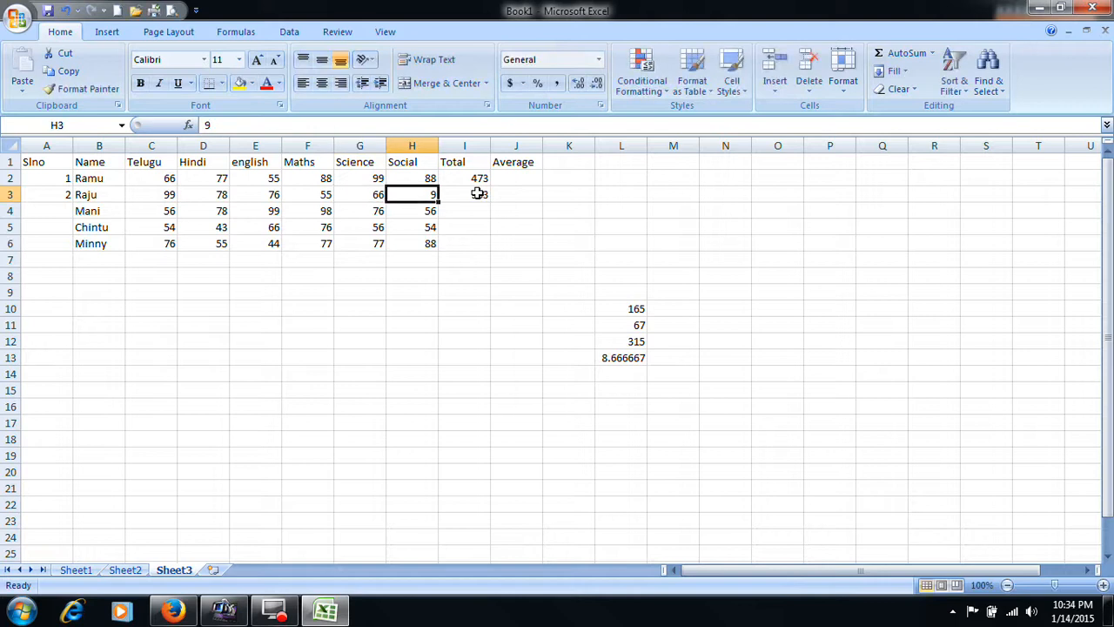
# - Set the second student's Social mark in H3 to 88
pyautogui.write('7')
pyautogui.press('Tab')
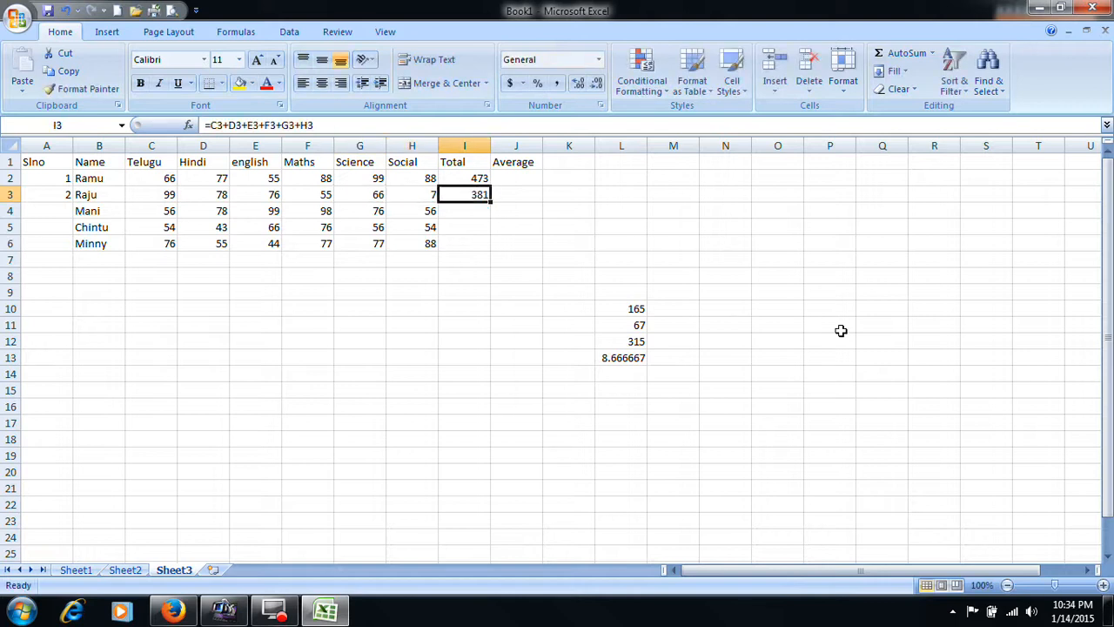
pyautogui.press('Left')
pyautogui.write('88')
pyautogui.press('Tab')
# - Enter the third student's total in I4 as =C4+D4+E4+F4+G4+H4
pyautogui.click(477, 214)
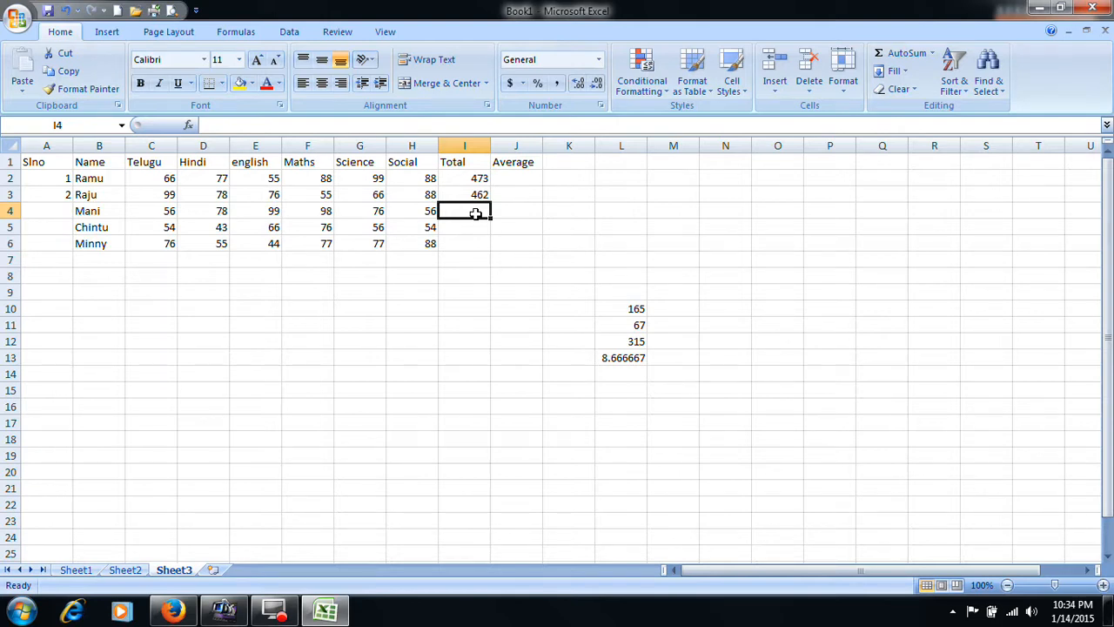
pyautogui.write('=')
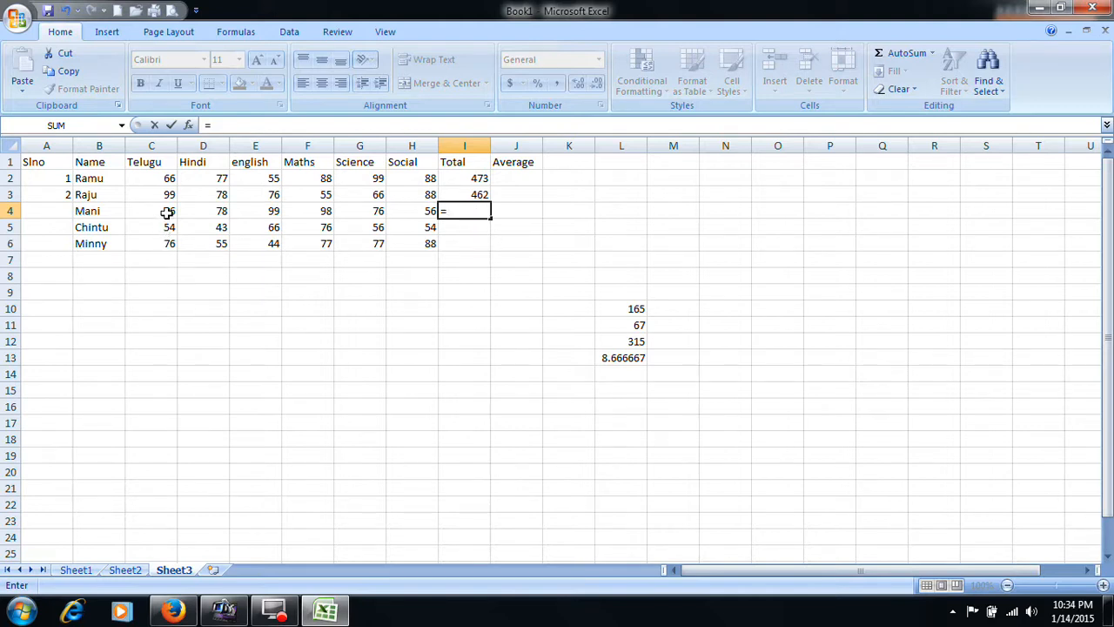
pyautogui.write('c')
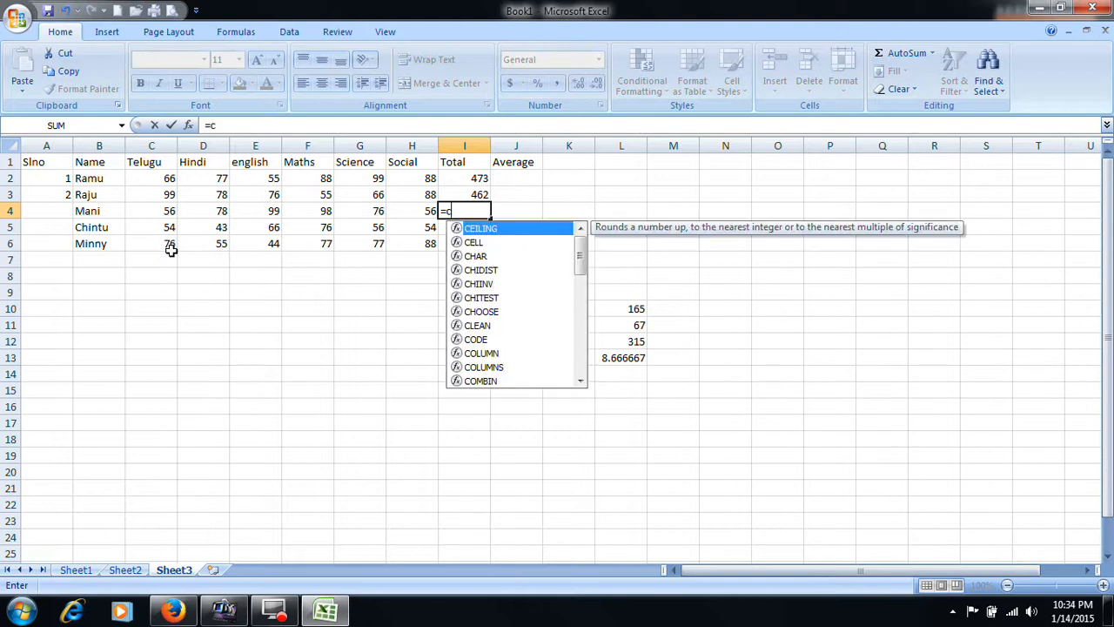
pyautogui.write('4+d')
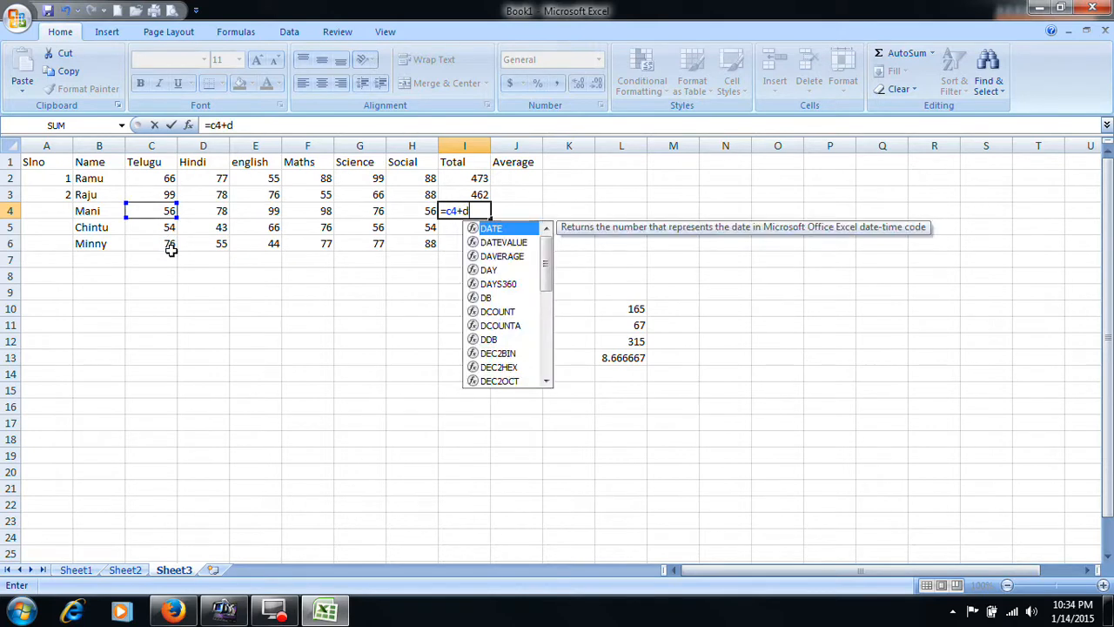
pyautogui.write('4+e4')
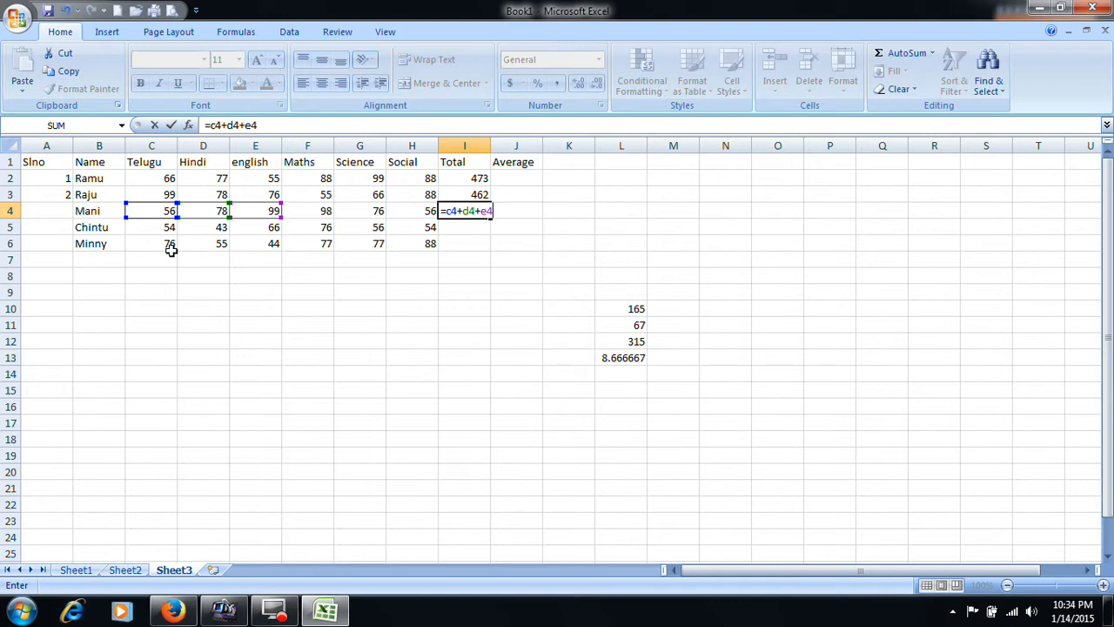
pyautogui.write('+f4+g4+')
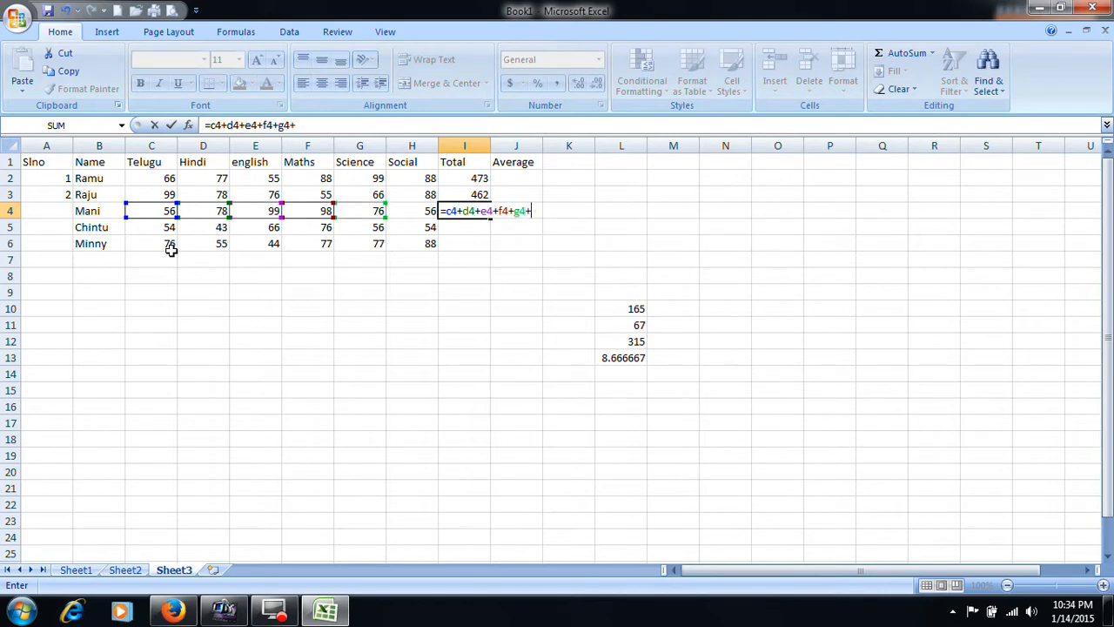
pyautogui.write('h4')
pyautogui.press('Return')
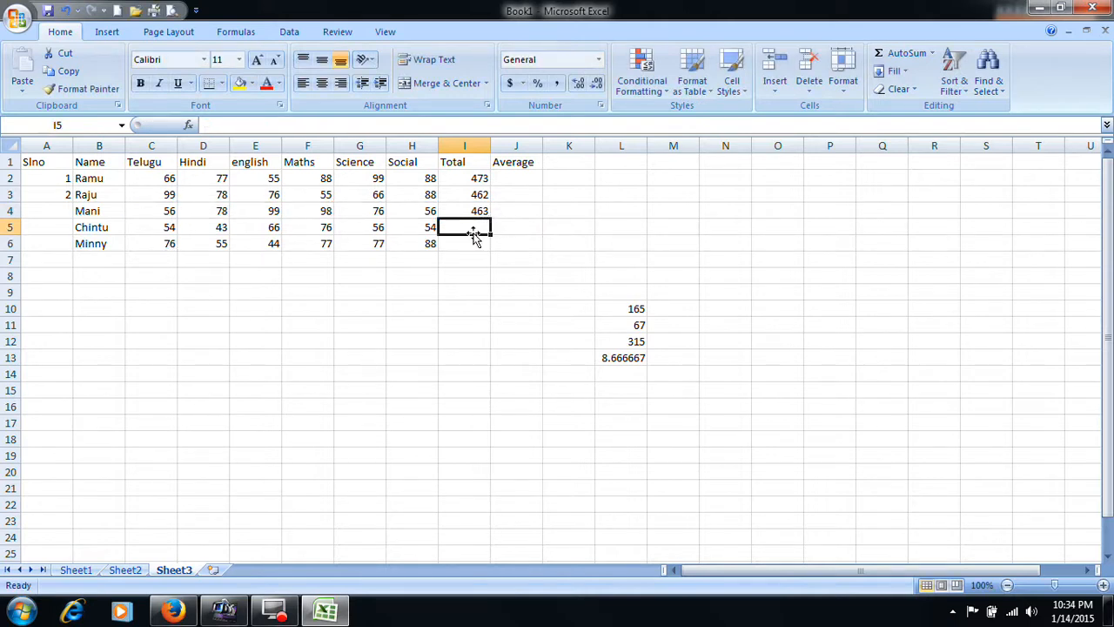
# - Enter the fourth student's total in I5 with cell references as =C5+D5+E5+F5+G5+H5
pyautogui.write('=')
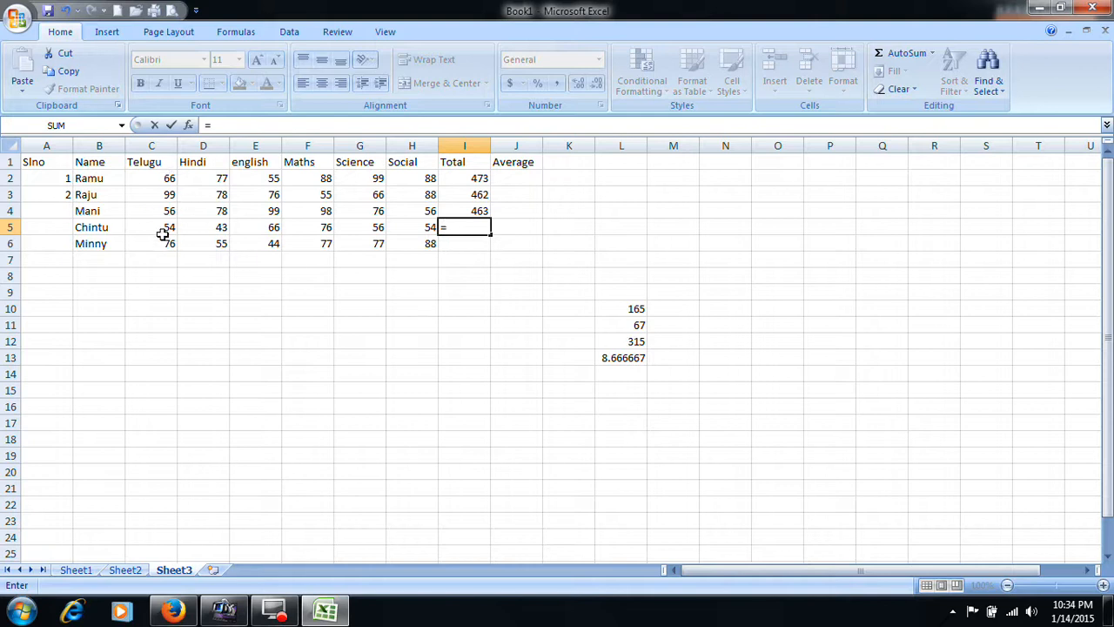
pyautogui.write('c')
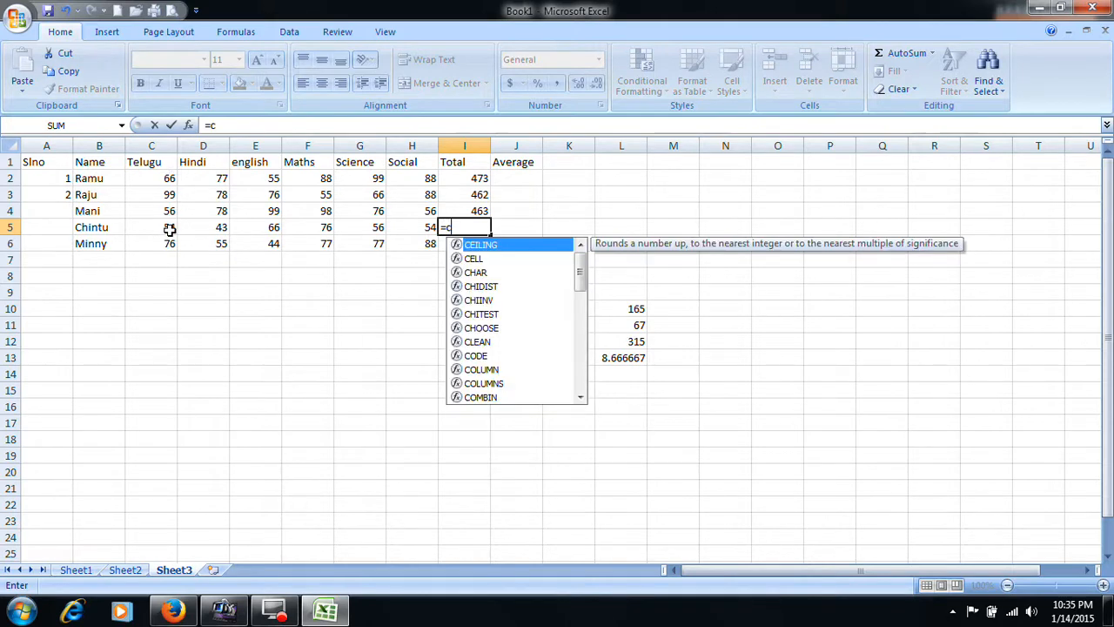
pyautogui.write('5+d')
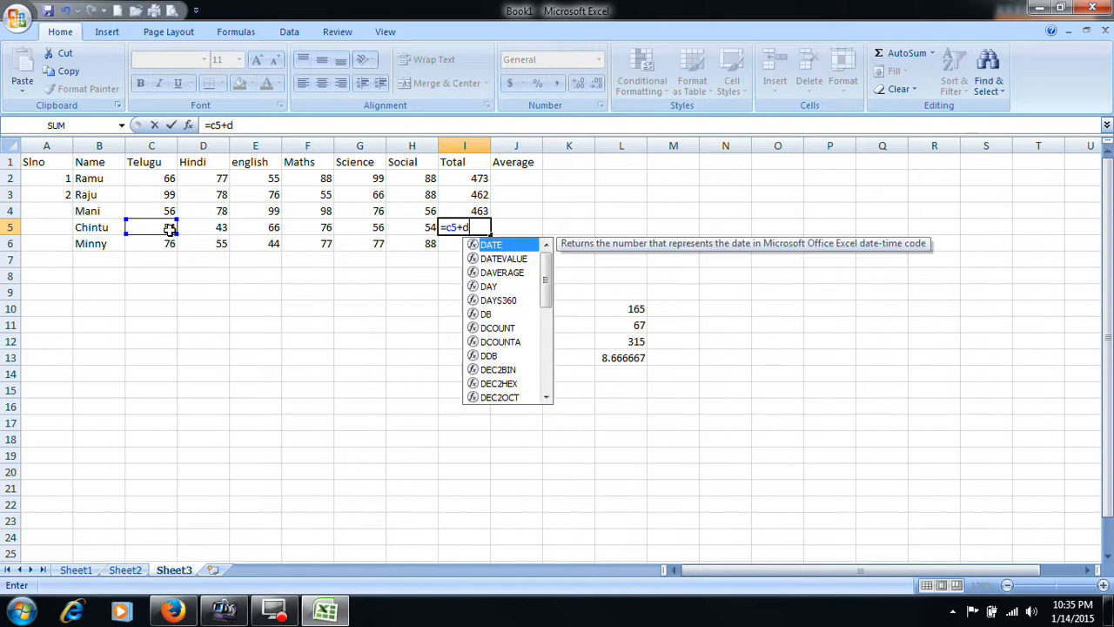
pyautogui.write('5+e5')
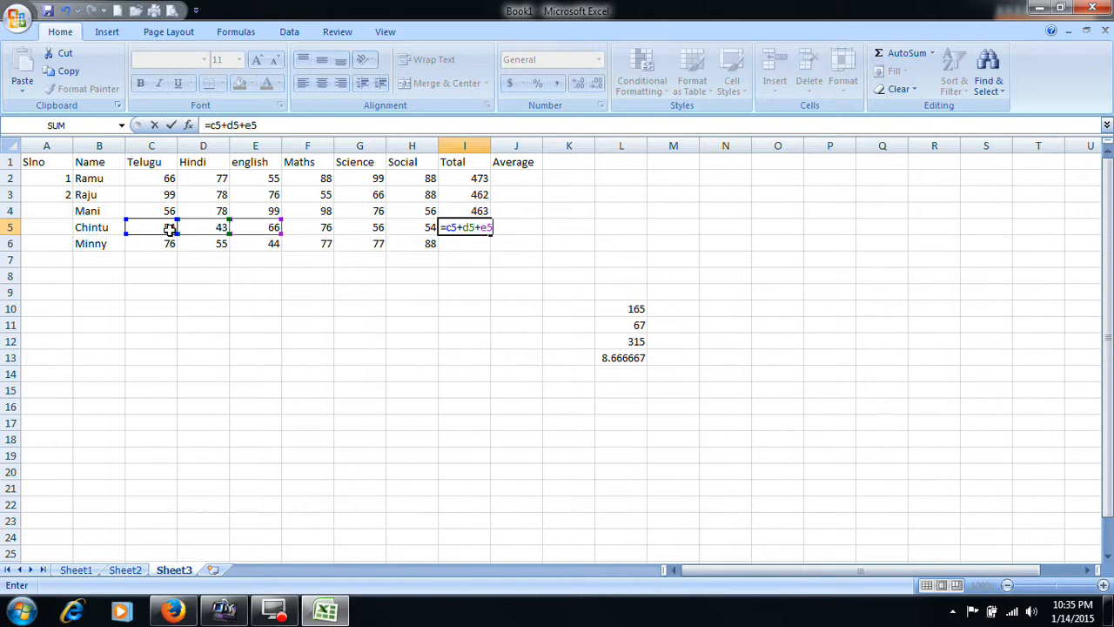
pyautogui.write('+f')
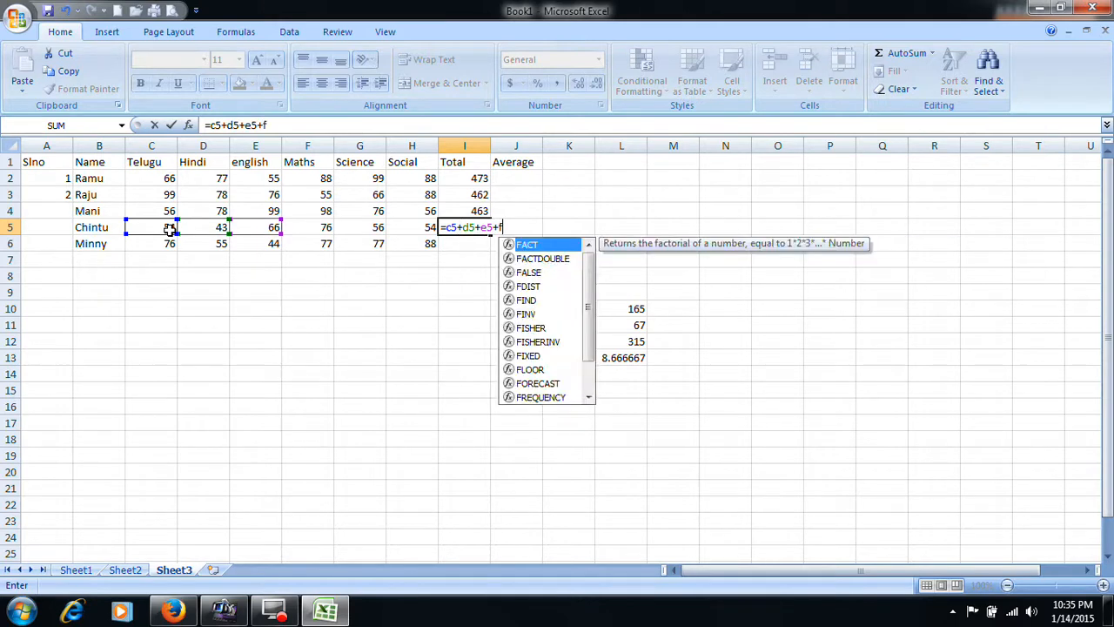
pyautogui.write('5+g5+h5')
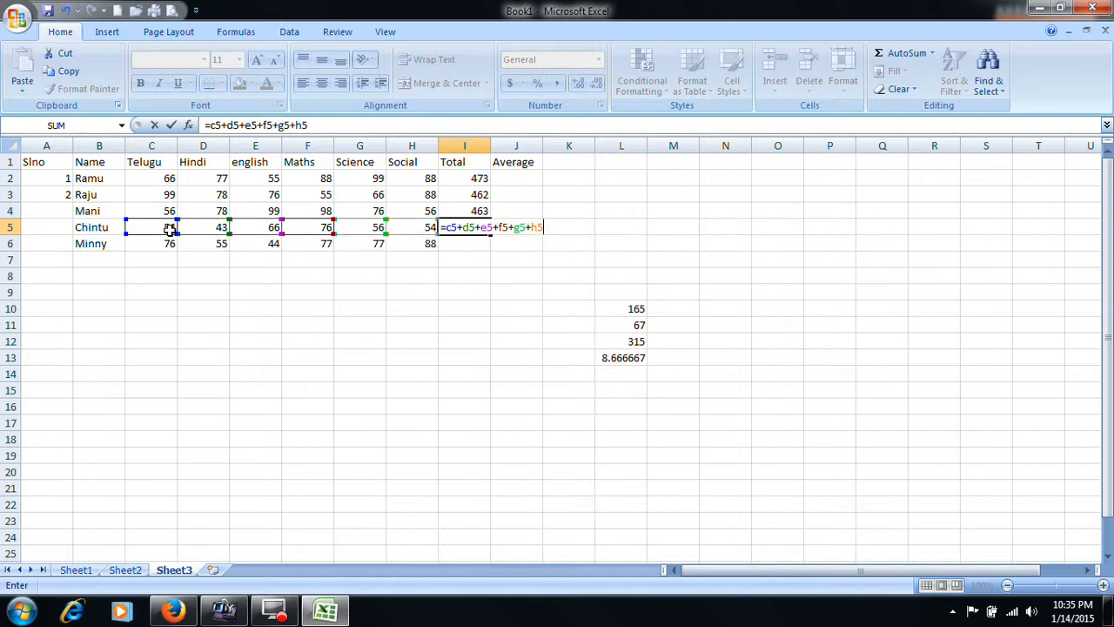
pyautogui.press('Return')
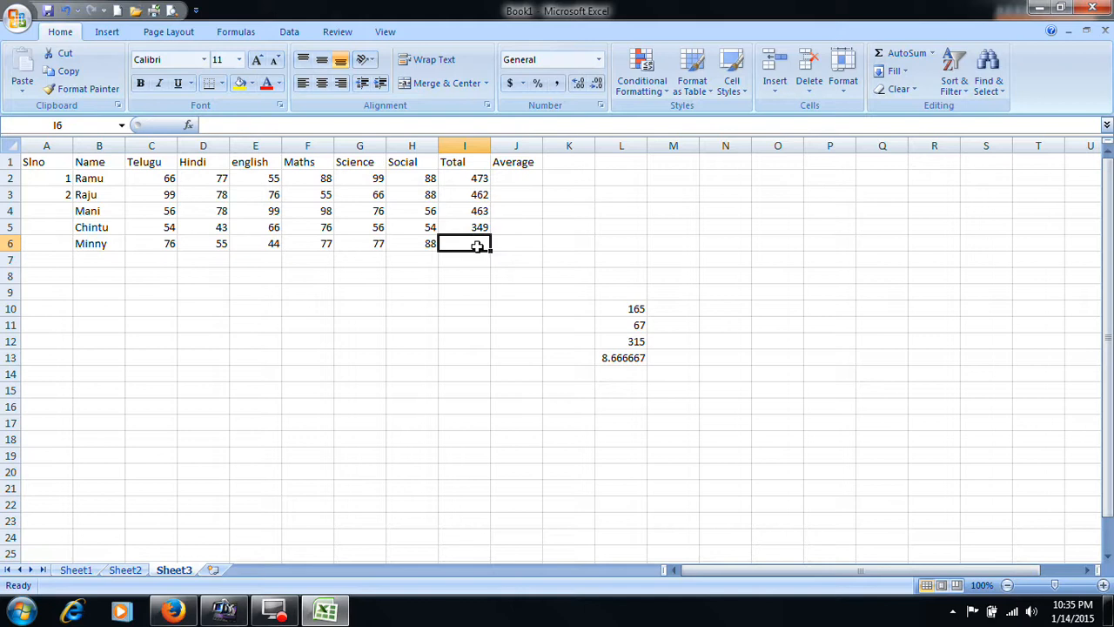
# - Enter the fifth student's total in I6 as =C6+D6+E6+F6+G6+H6 and review its formula
pyautogui.write('=')
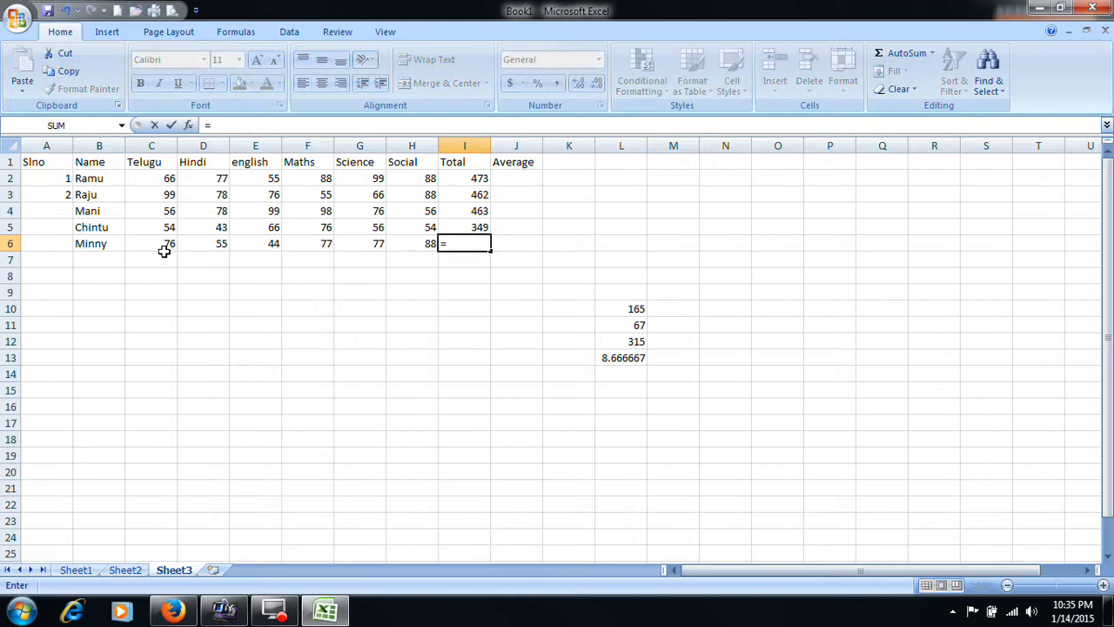
pyautogui.write('c')
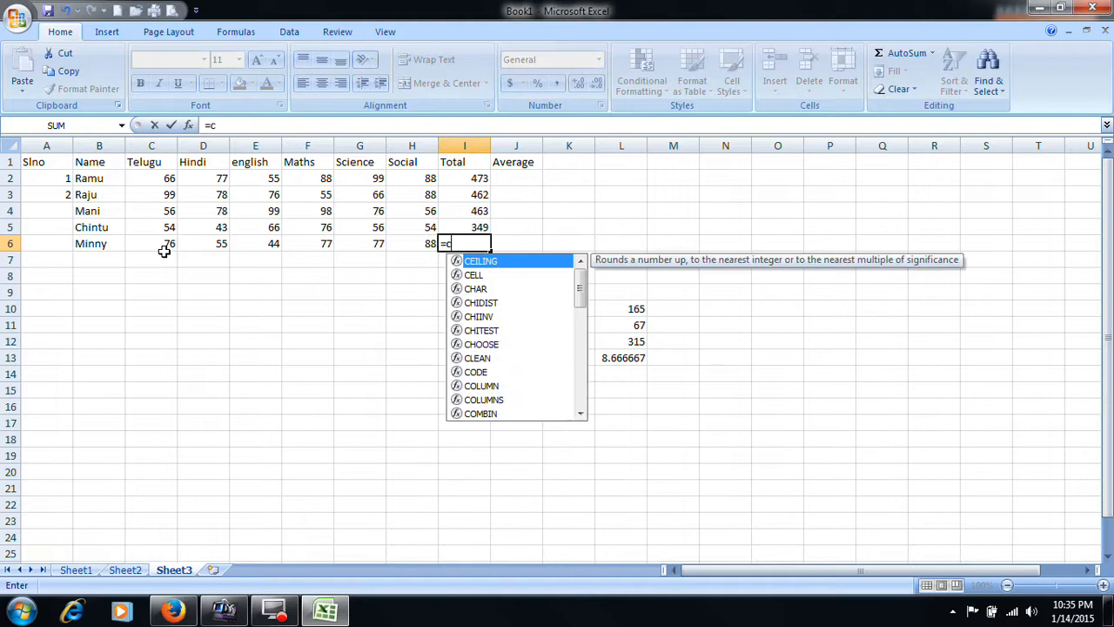
pyautogui.write('6+d6')
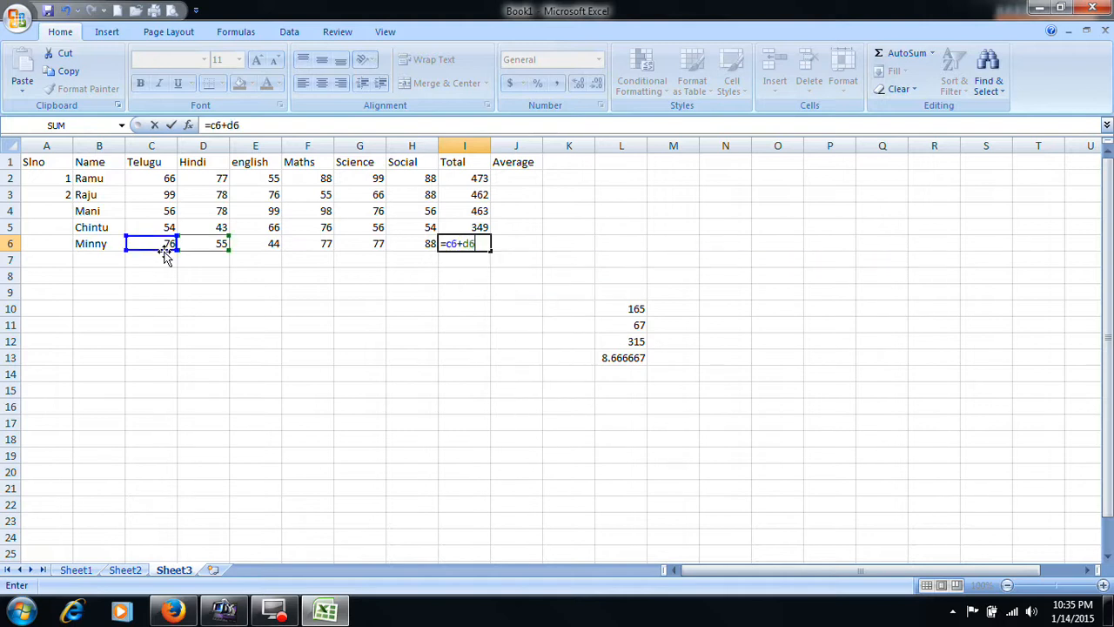
pyautogui.write('+e6+f6+g6+')
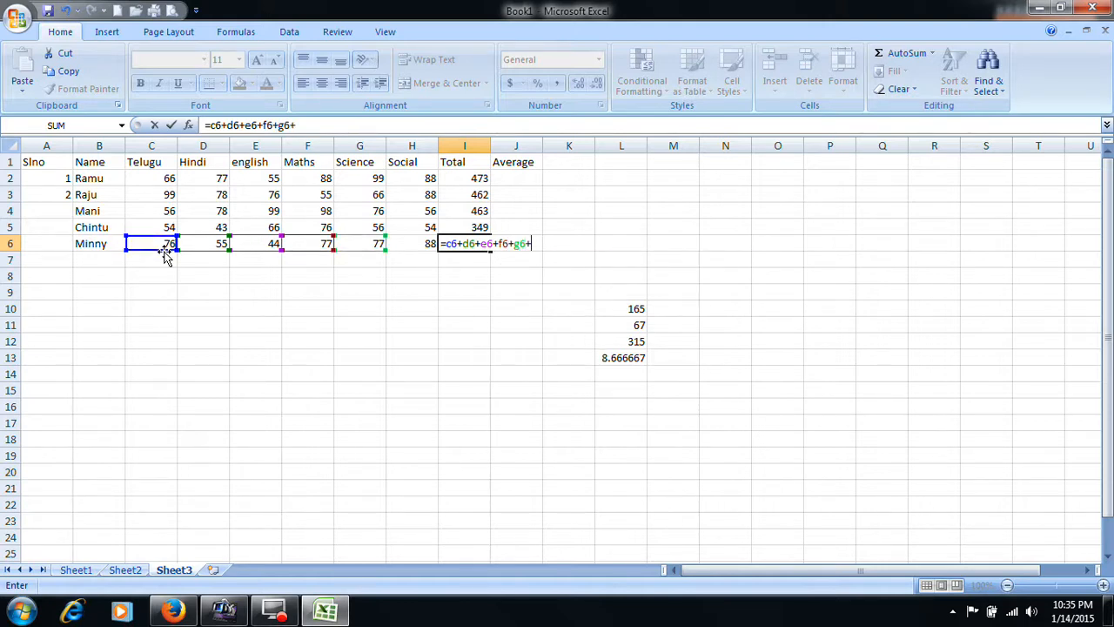
pyautogui.write('h6')
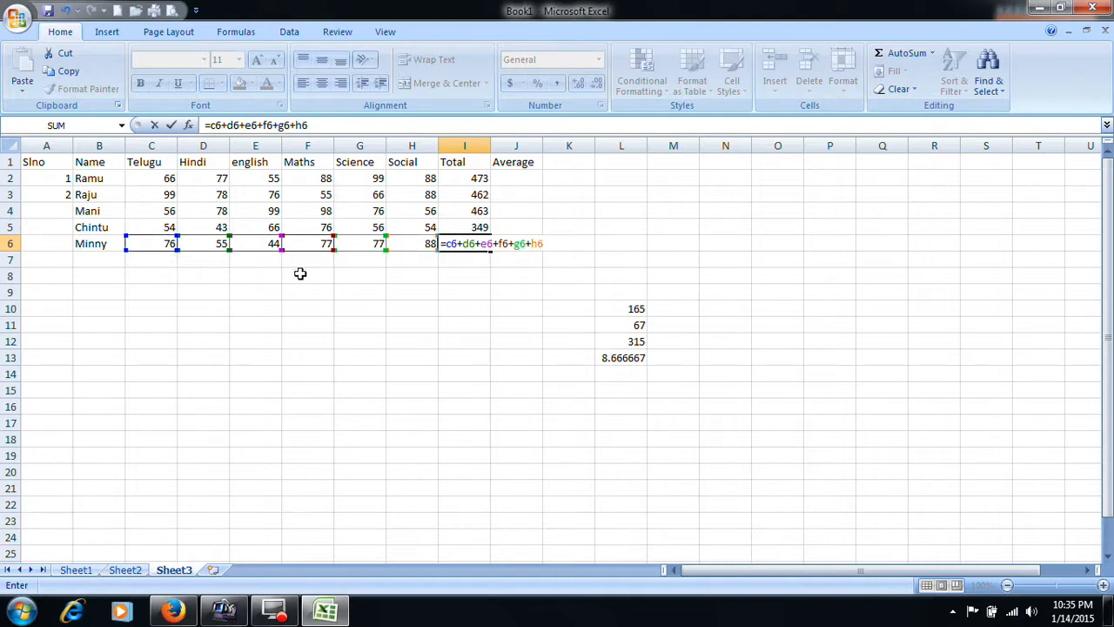
pyautogui.press('Return')
pyautogui.click(473, 241)
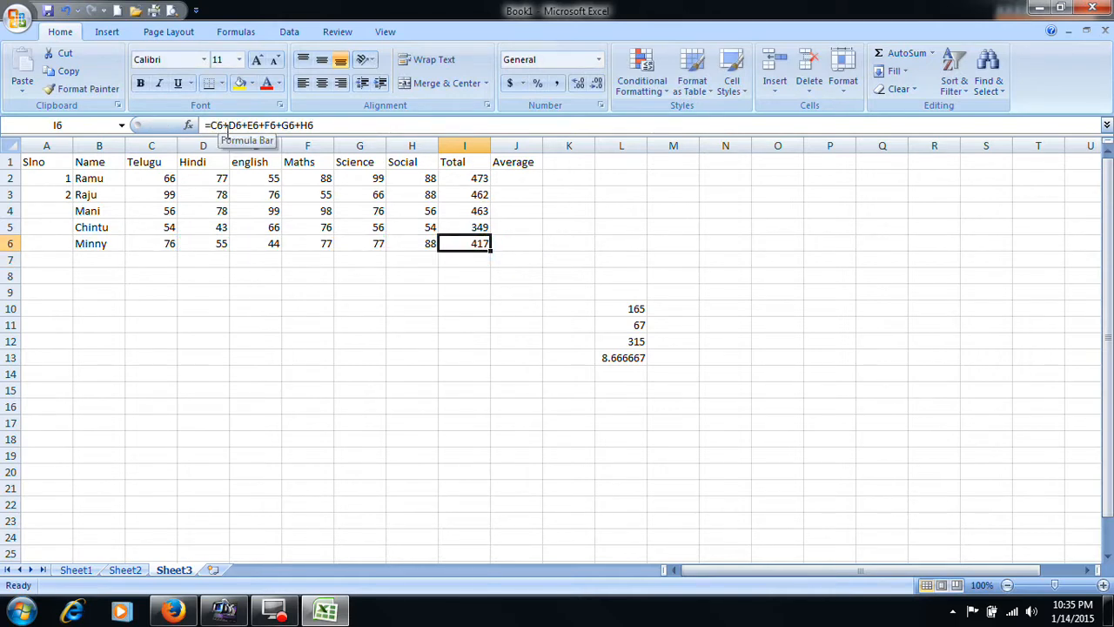
# - Enter the sample numbers 456 in D13 and 789 in I11
pyautogui.click(227, 358)
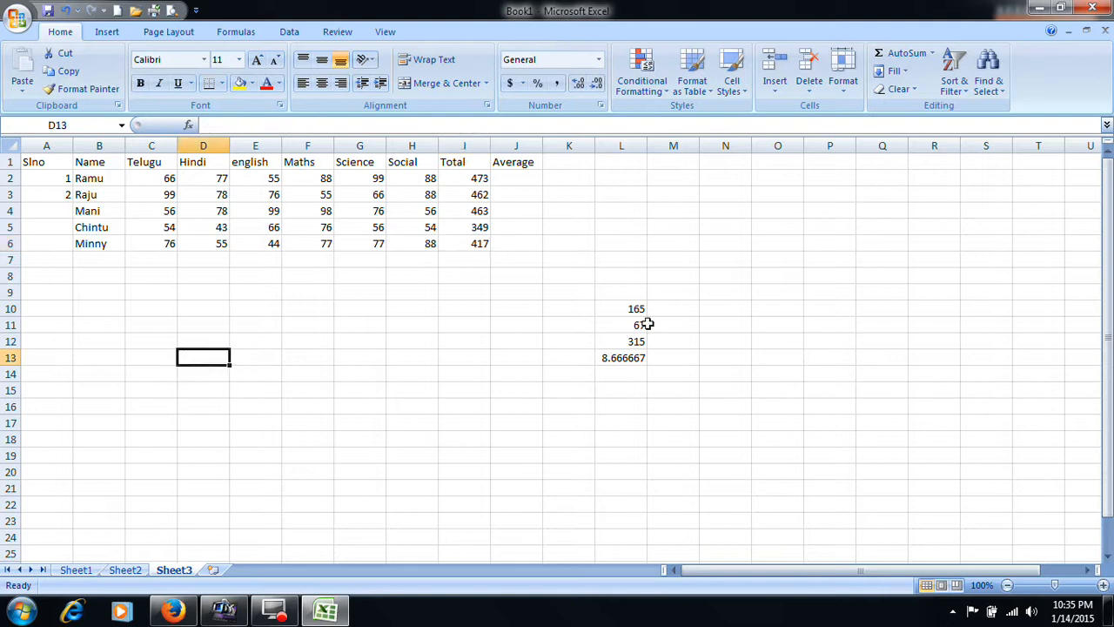
pyautogui.write('456')
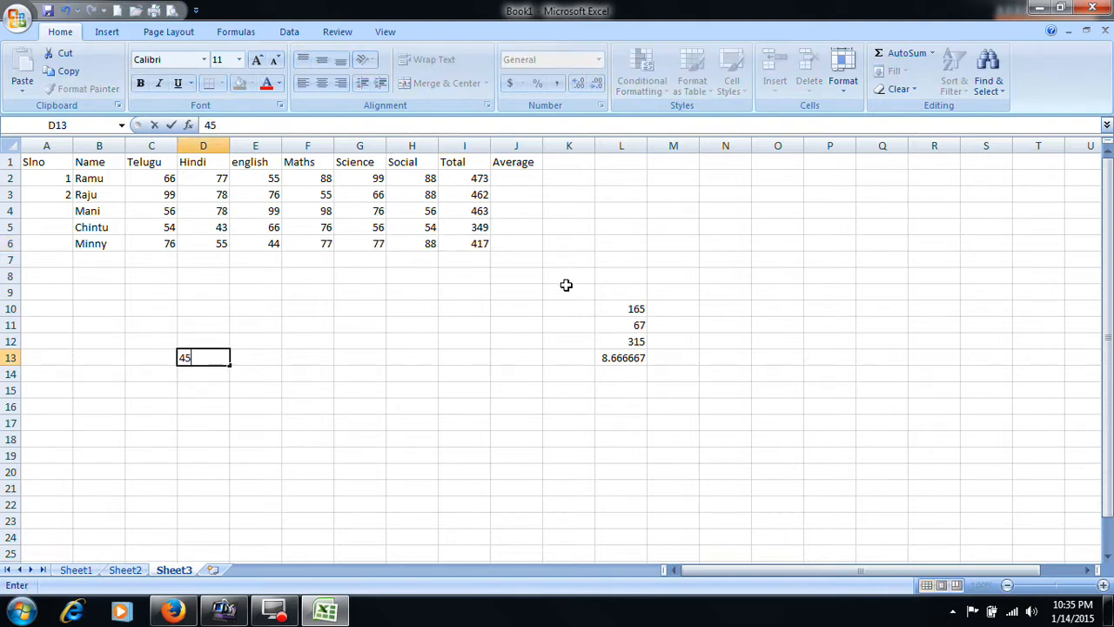
pyautogui.click(468, 328)
pyautogui.write('789')
pyautogui.click(442, 374)
# - Add the two scattered sample numbers in G18 with the cell-reference formula =I11+D13
pyautogui.click(377, 437)
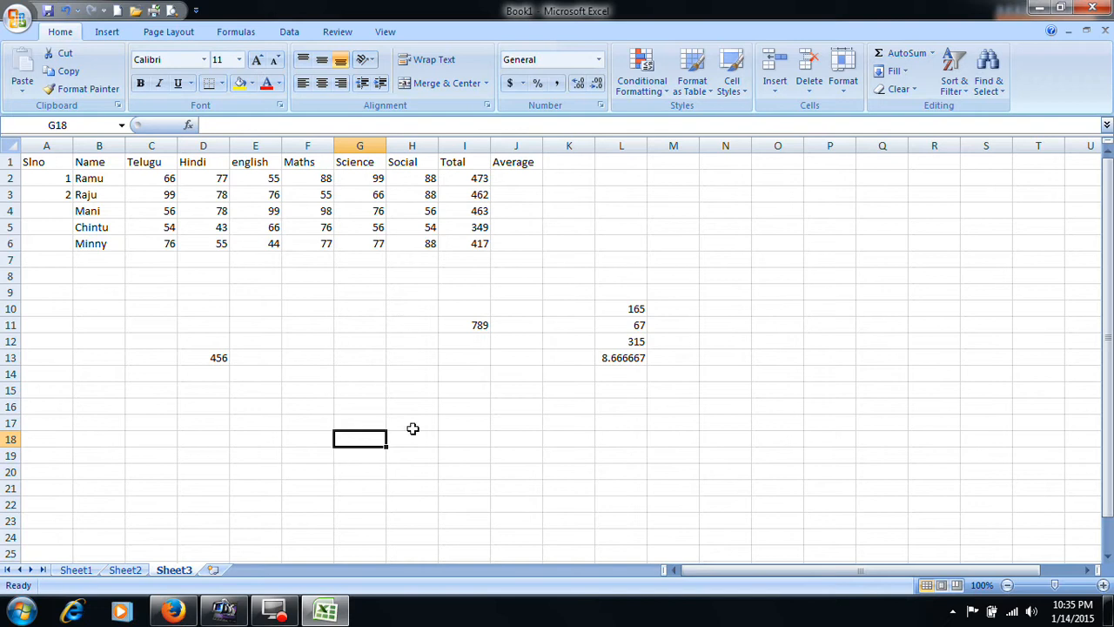
pyautogui.write('=')
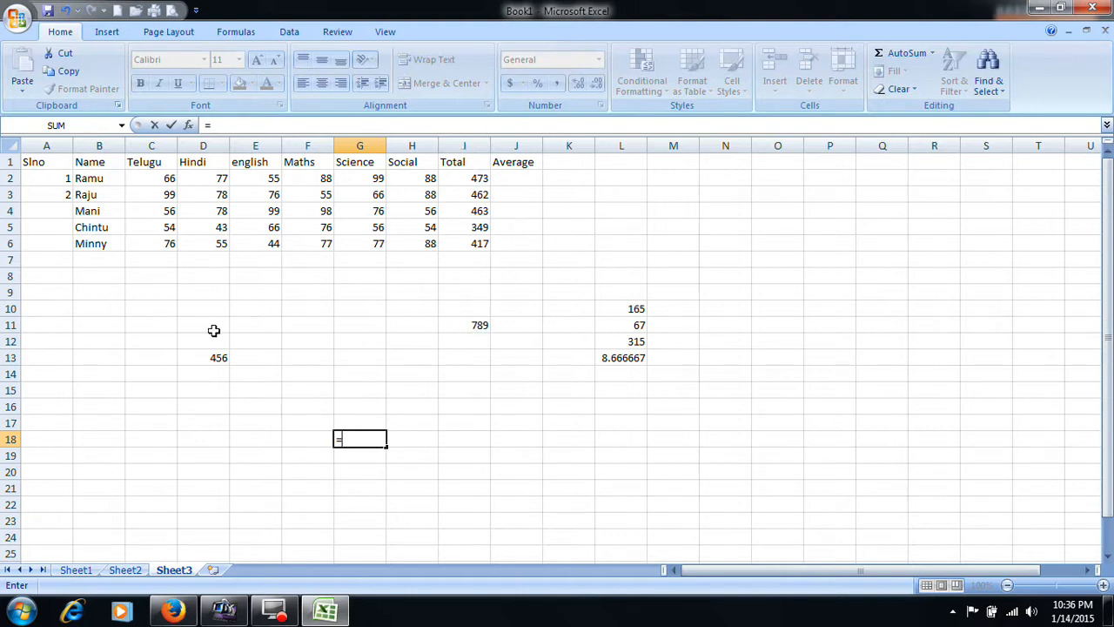
pyautogui.write('i11+')
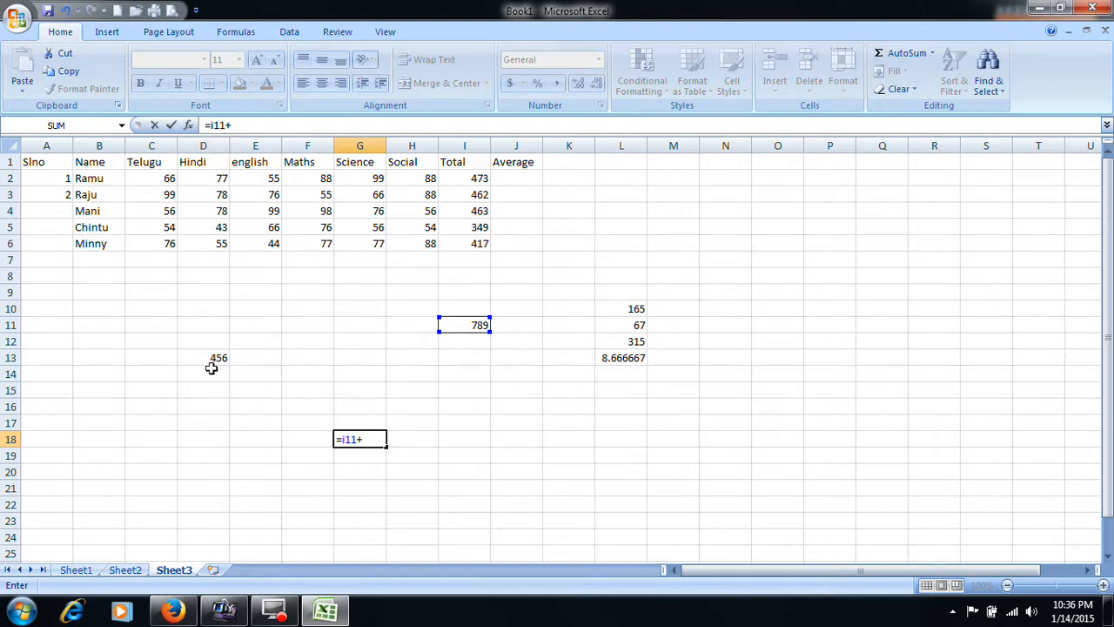
pyautogui.write('d13')
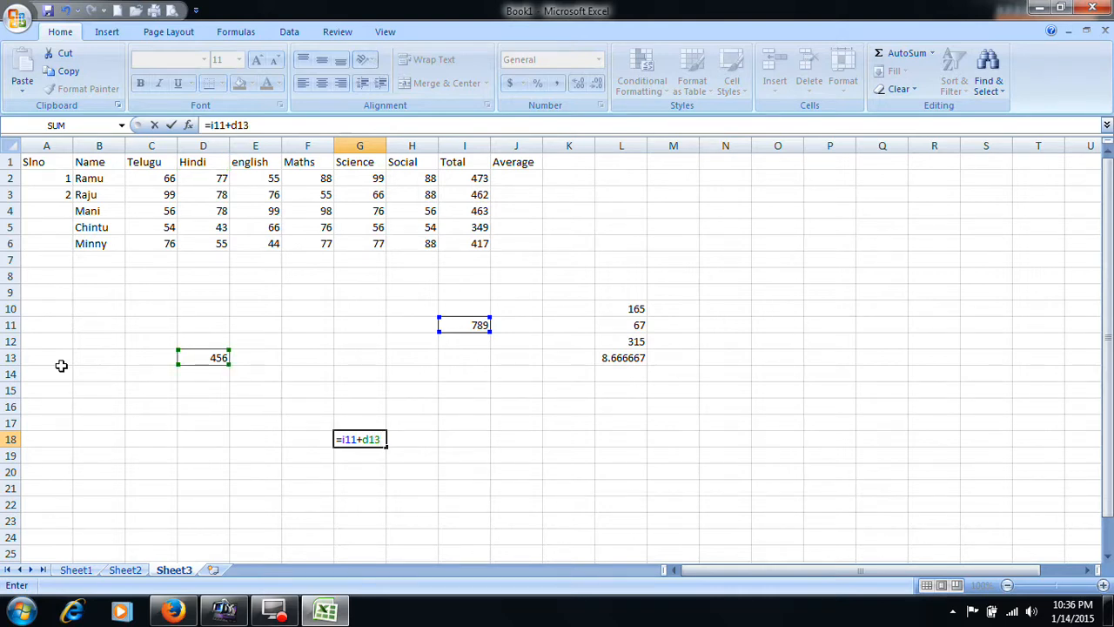
pyautogui.press('Return')
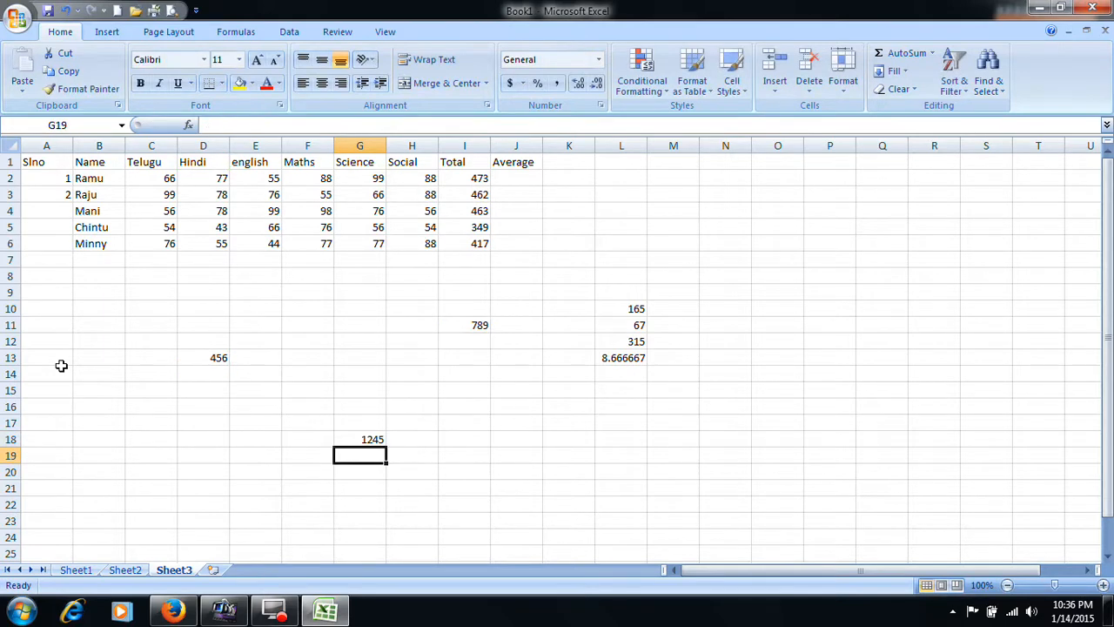
pyautogui.click(380, 439)
# - Change the sample numbers to 5677 in D13 and 3242323 in I11, and check the sum formula in G18
pyautogui.click(202, 358)
pyautogui.write('5677')
pyautogui.press('Return')
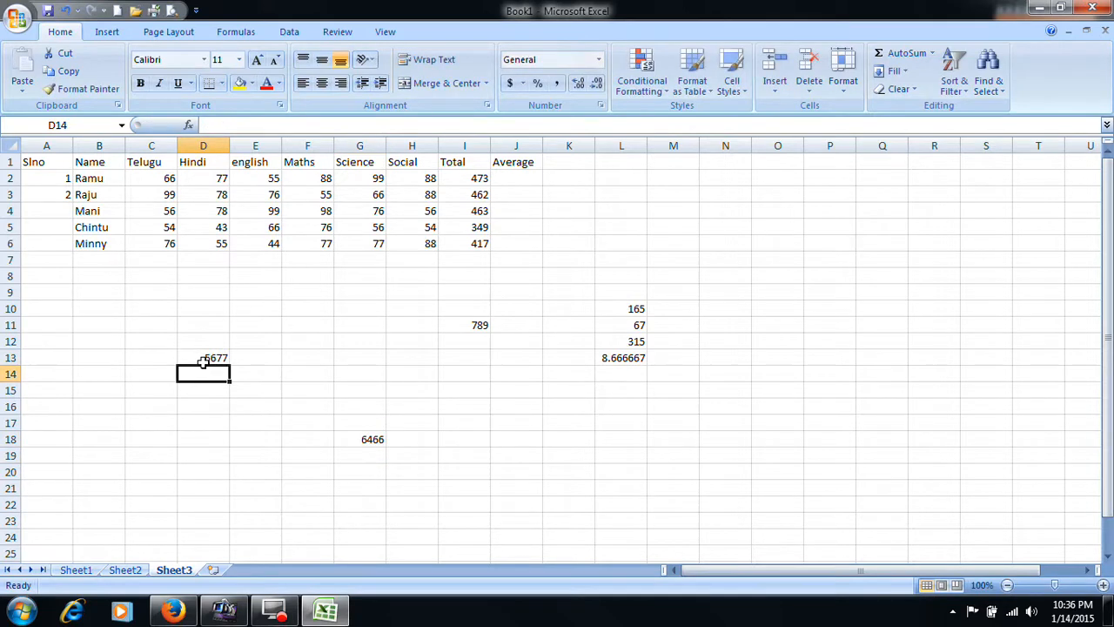
pyautogui.click(486, 326)
pyautogui.write('324')
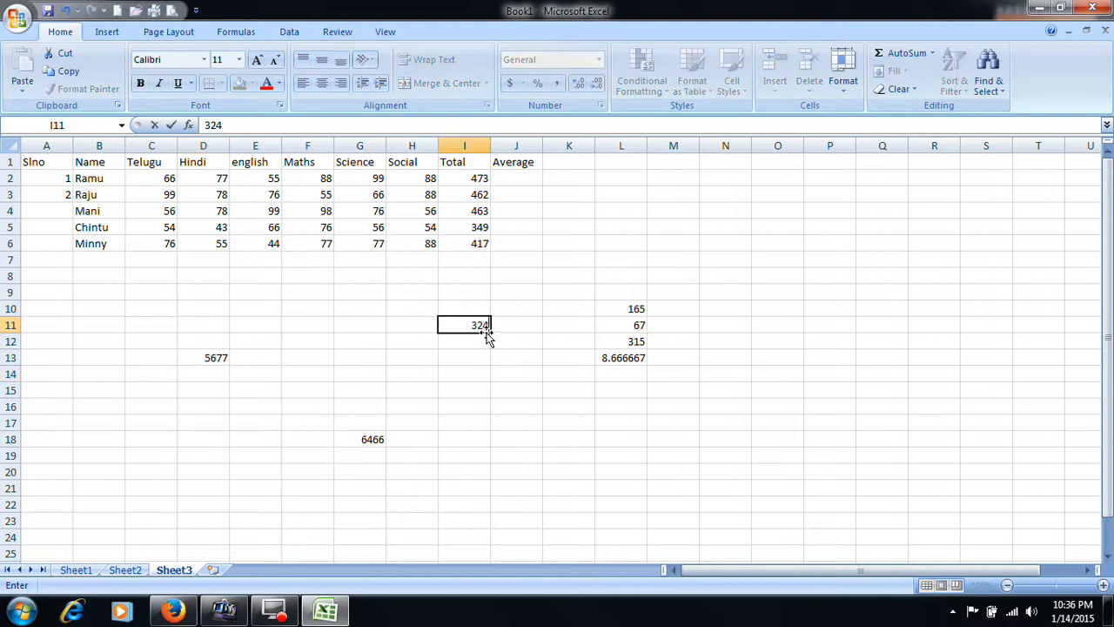
pyautogui.write('2323')
pyautogui.press('Return')
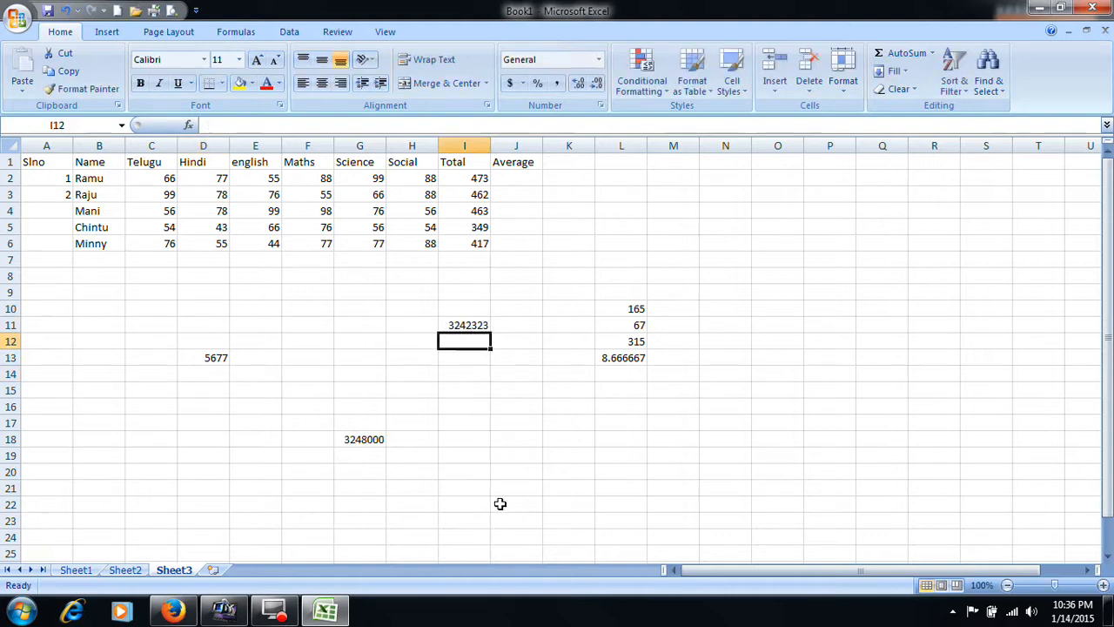
pyautogui.click(360, 440)
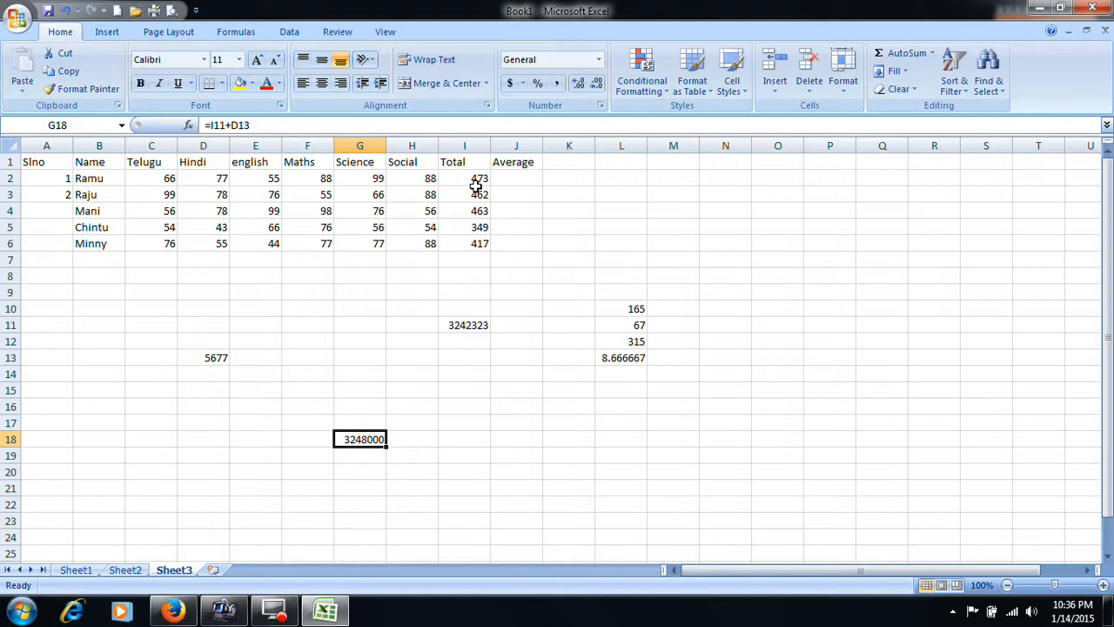
pyautogui.moveTo(478, 180); pyautogui.dragTo(485, 243)
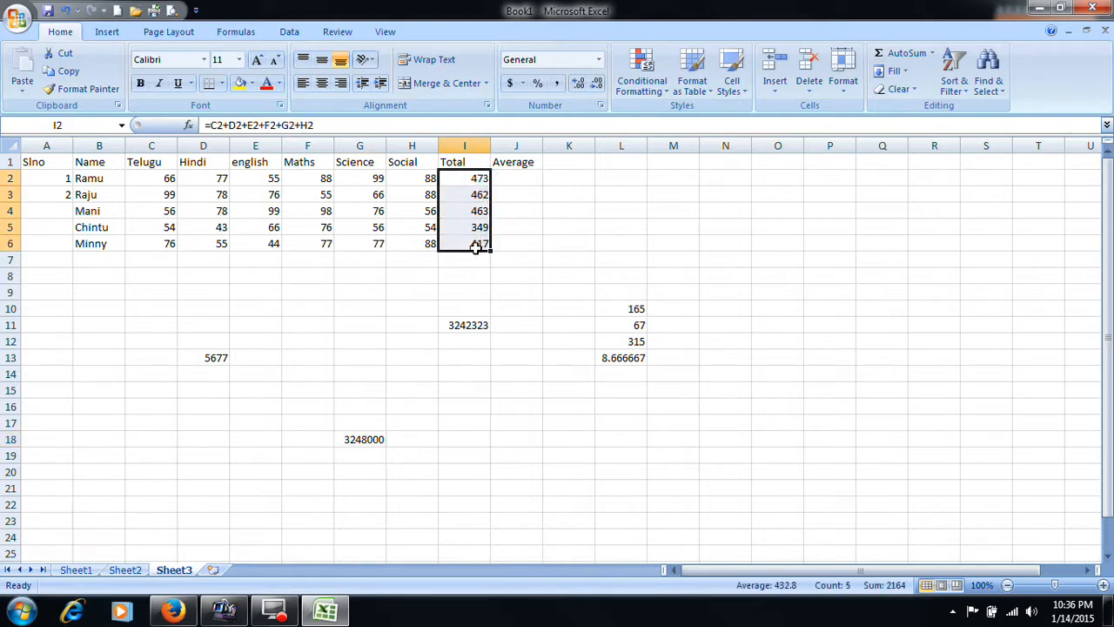
pyautogui.click(477, 294)
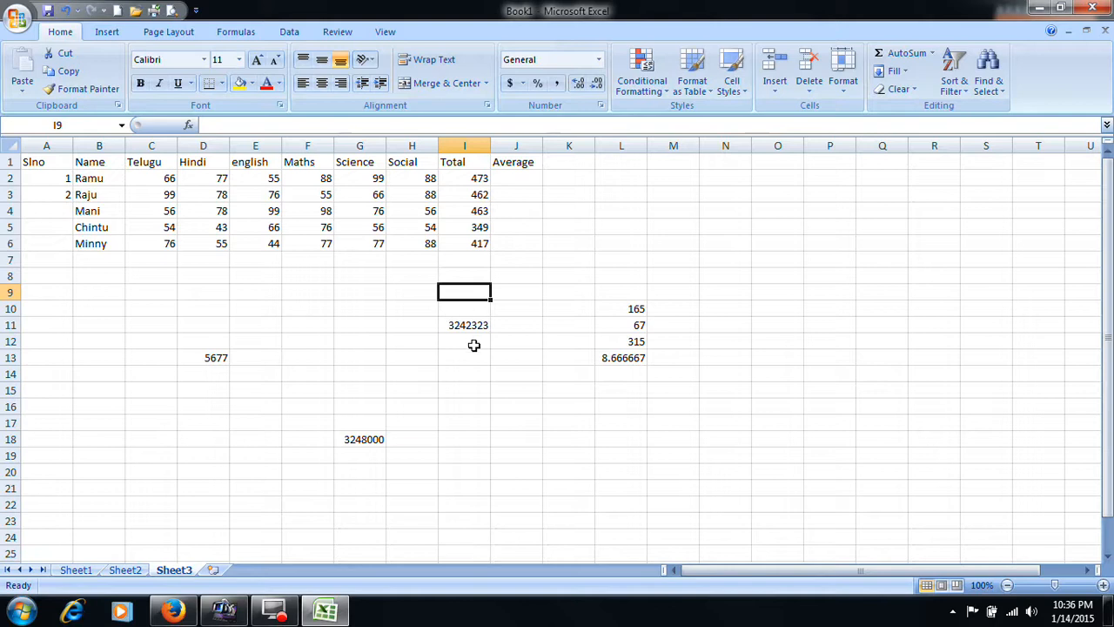
pyautogui.write('SUM')
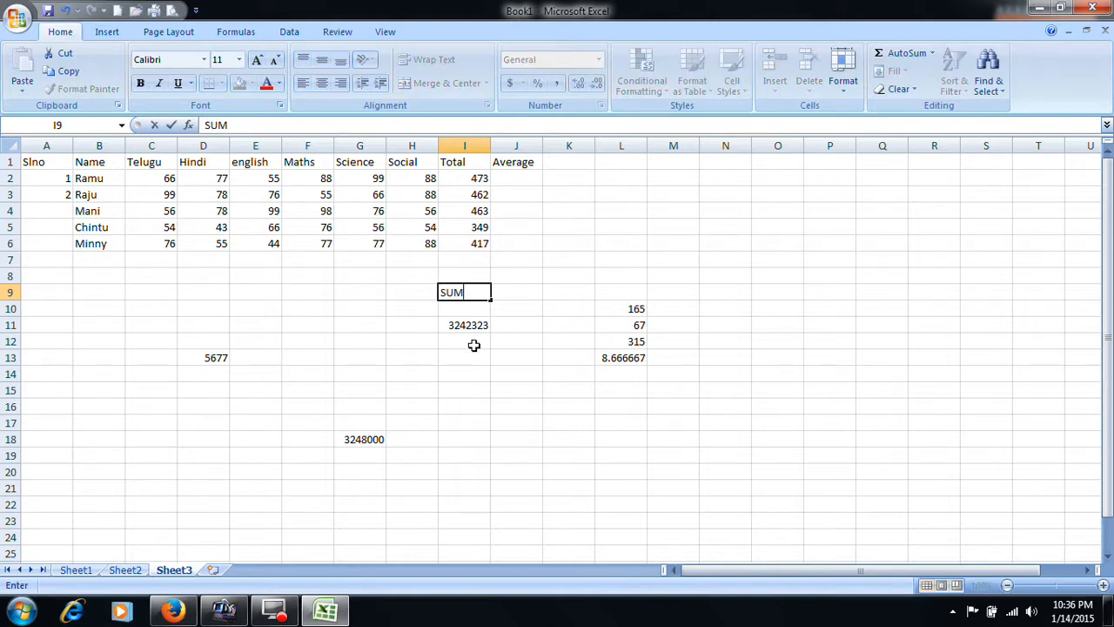
pyautogui.press('BackSpace')
pyautogui.press('BackSpace')
pyautogui.press('BackSpace')
pyautogui.press('Escape')
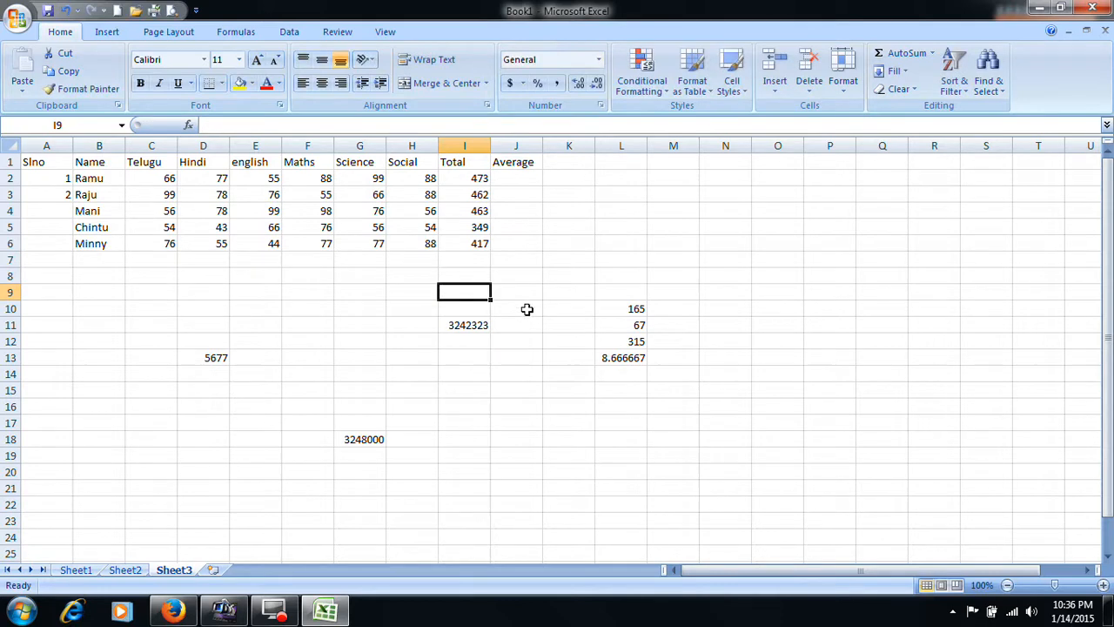
# - View the list of functions available under AutoSum without inserting one
pyautogui.click(237, 32)
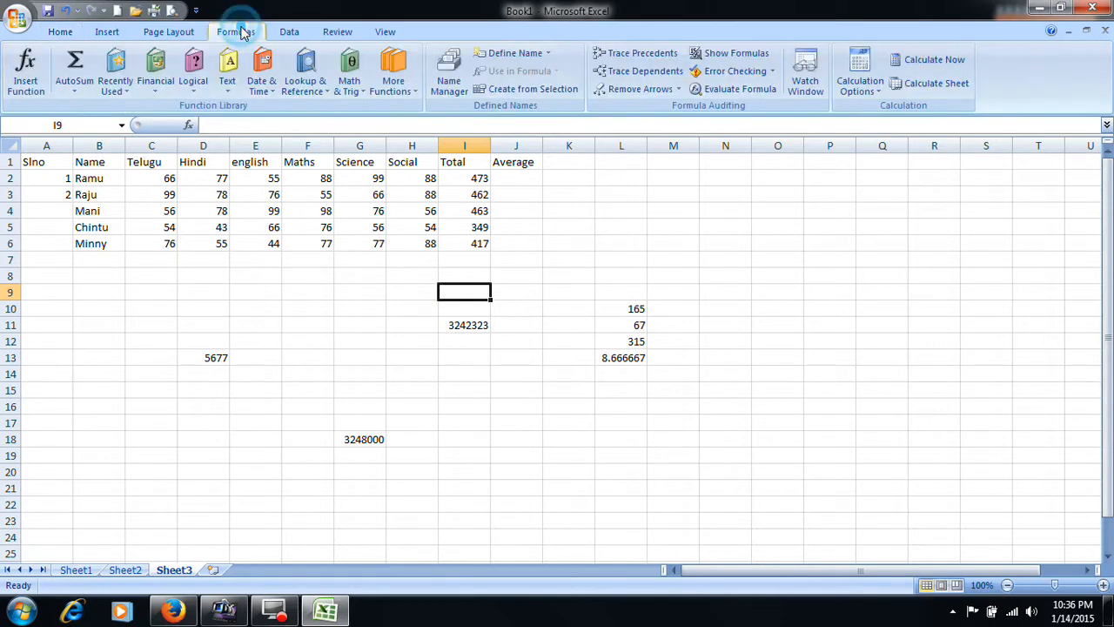
pyautogui.click(87, 87)
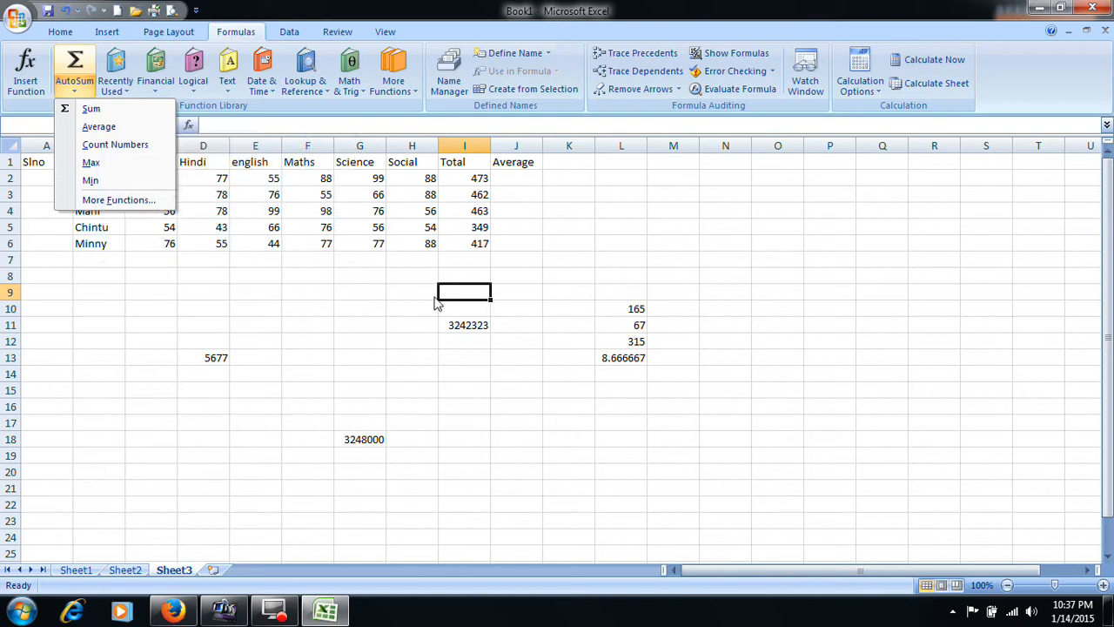
pyautogui.click(464, 288)
# - Clear all the students' totals in I2:I6
pyautogui.moveTo(476, 179); pyautogui.dragTo(478, 243)
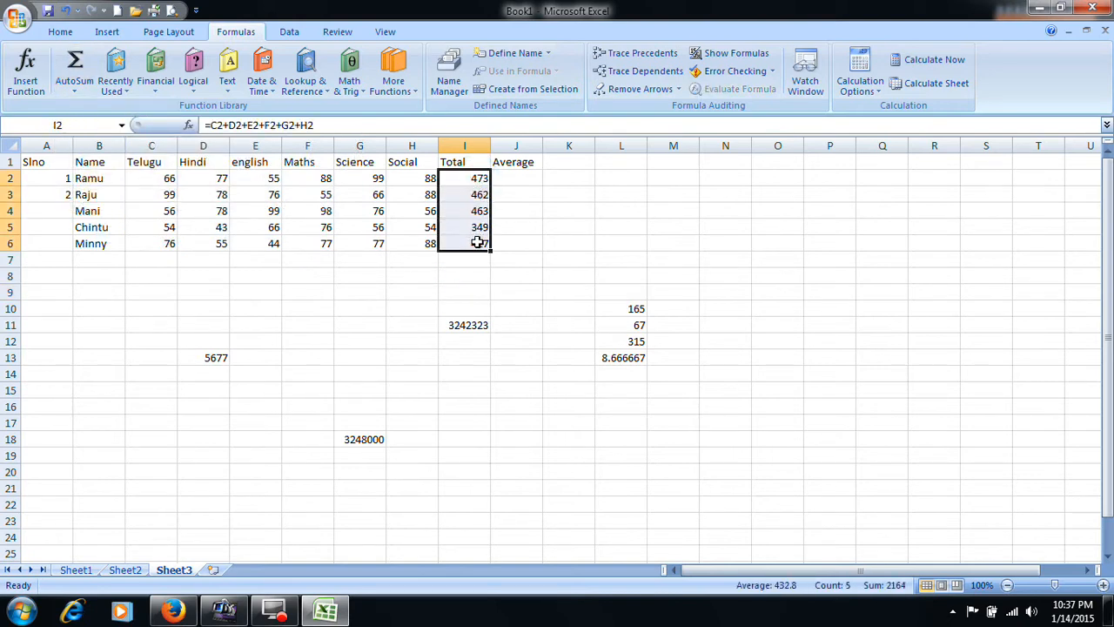
pyautogui.press('Delete')
# - Enter the formula =SUM(45,67,33) in cell I2 to add three typed numbers
pyautogui.click(482, 177)
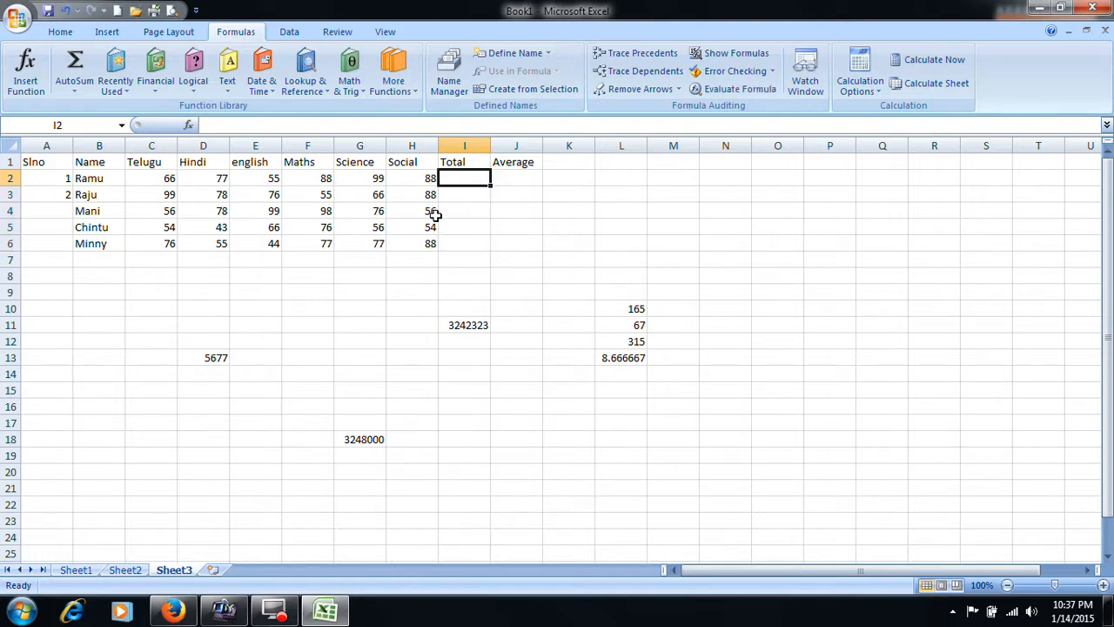
pyautogui.write('=s')
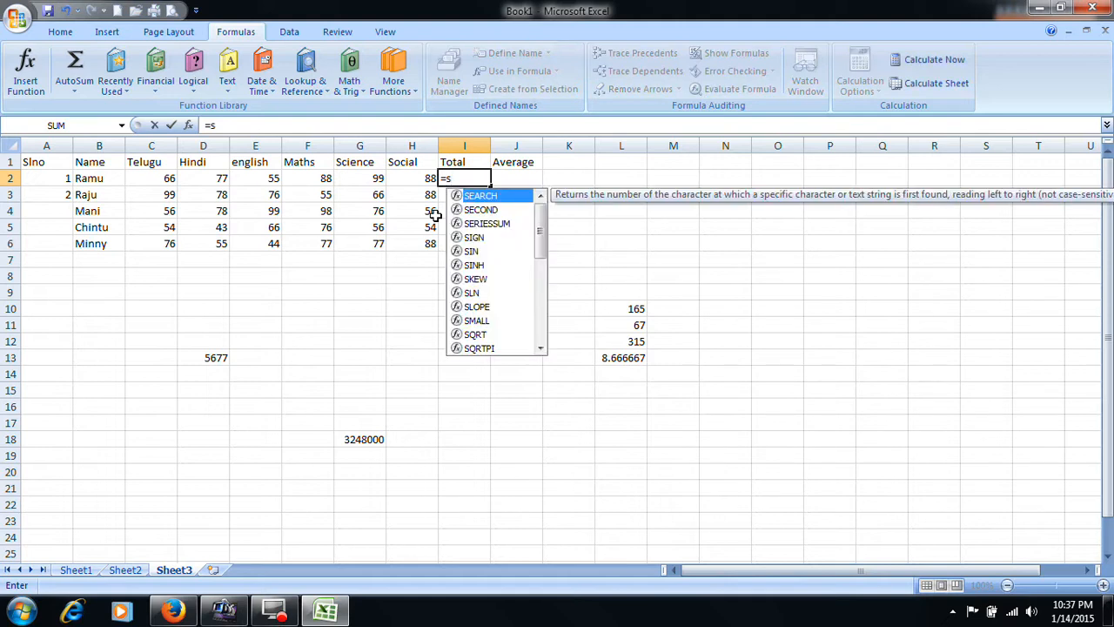
pyautogui.press('BackSpace')
pyautogui.write('SUM')
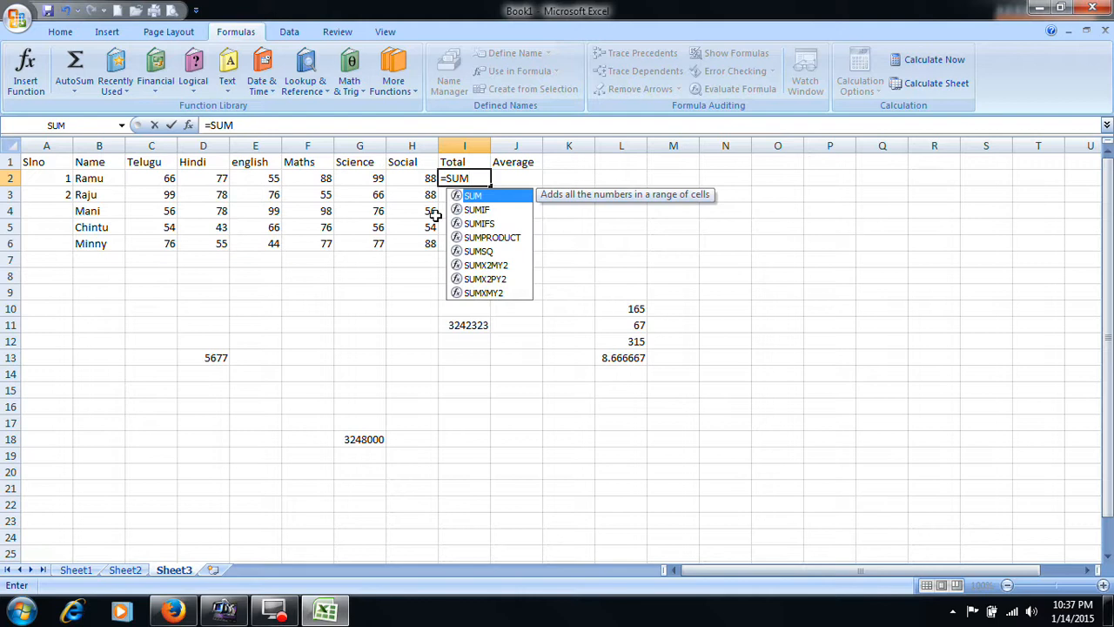
pyautogui.write('(')
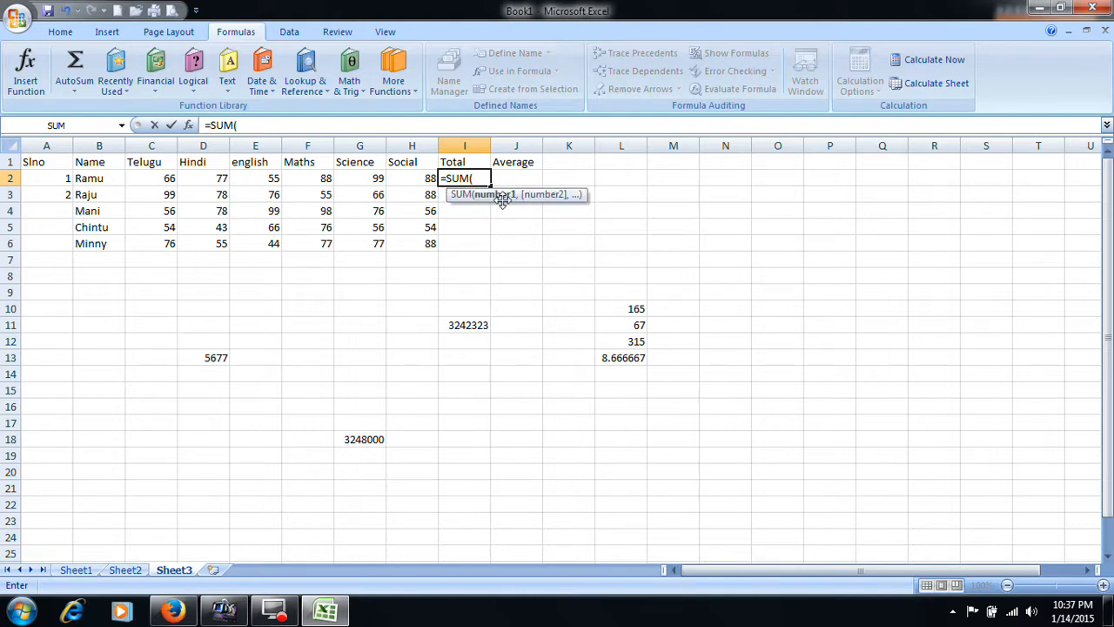
pyautogui.write('45,67,')
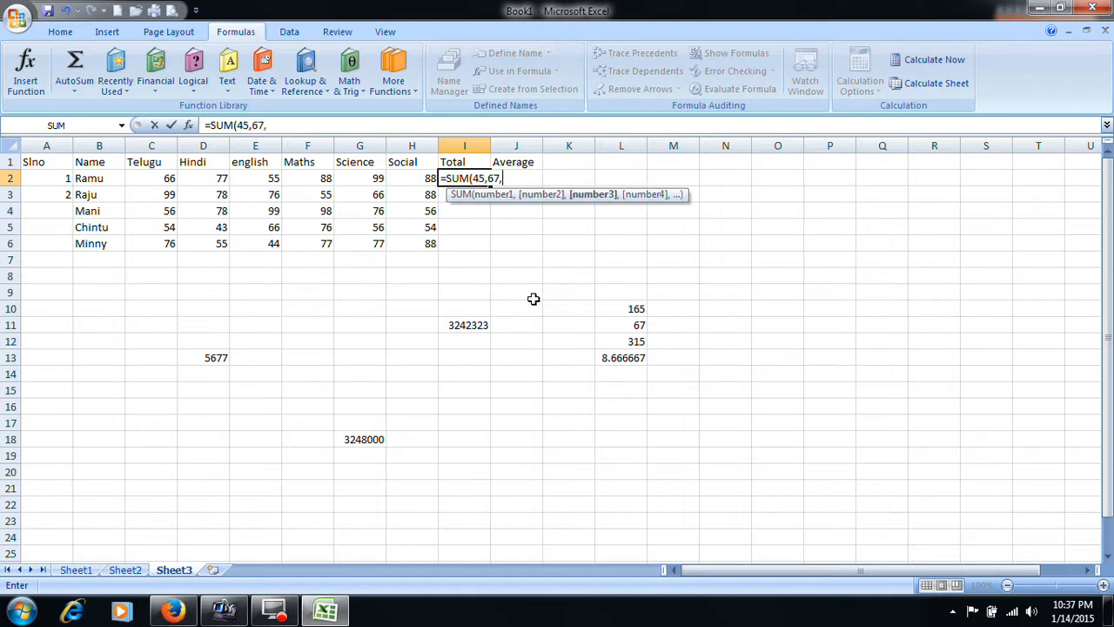
pyautogui.write('33)')
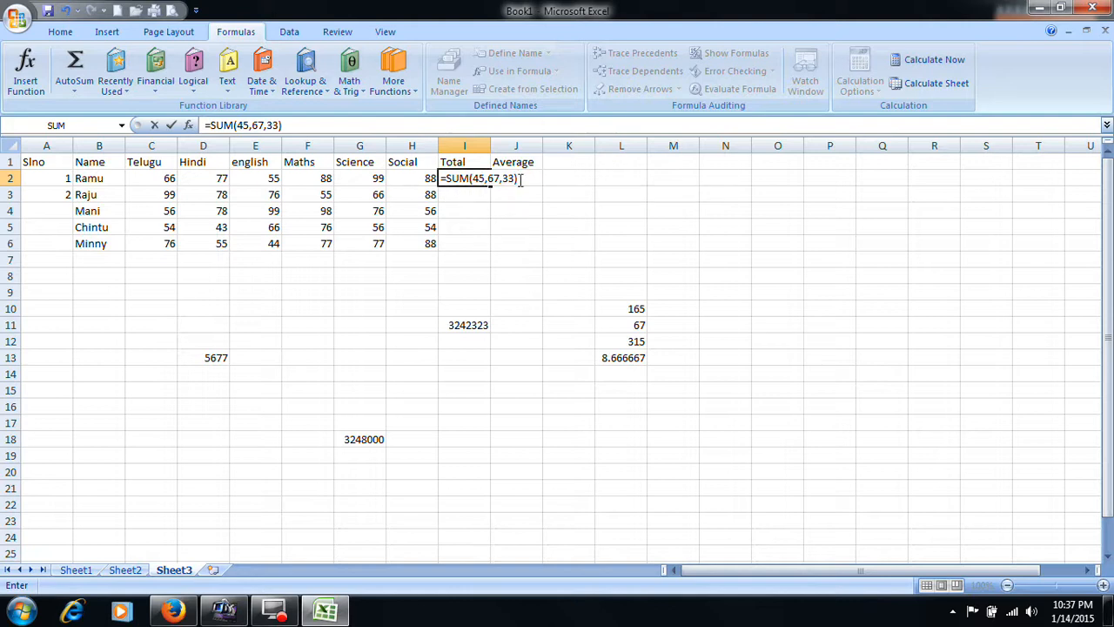
pyautogui.press('Return')
# - Replace the contents of I2 with =SUM(C2,D2,E2,F2,G2,H2) to total the first student's marks
pyautogui.click(479, 178)
pyautogui.press('Delete')
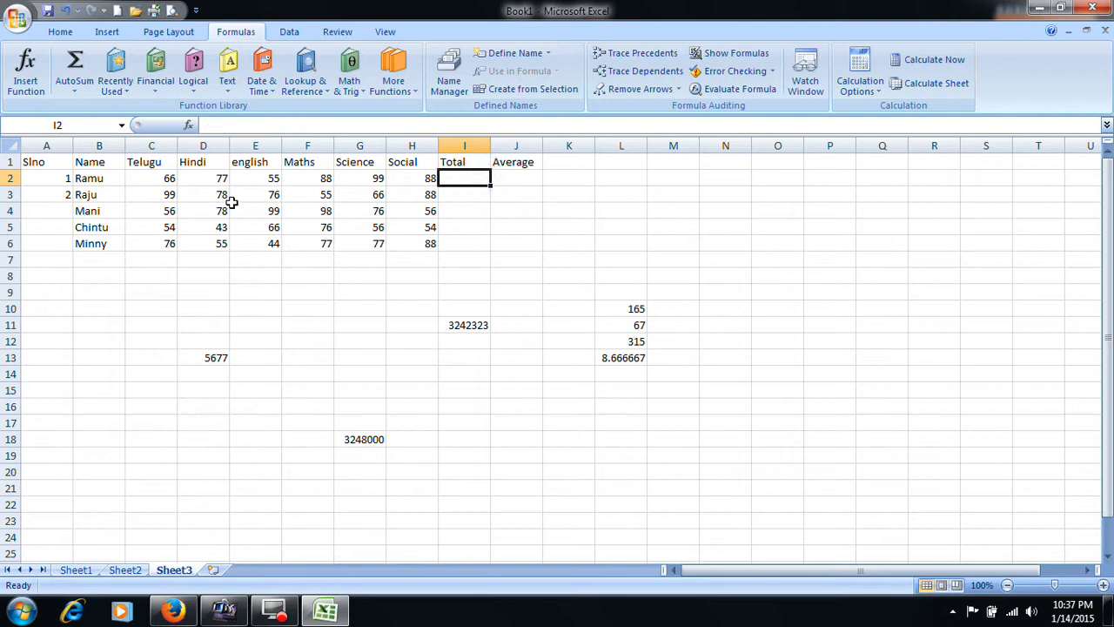
pyautogui.write('=SUM')
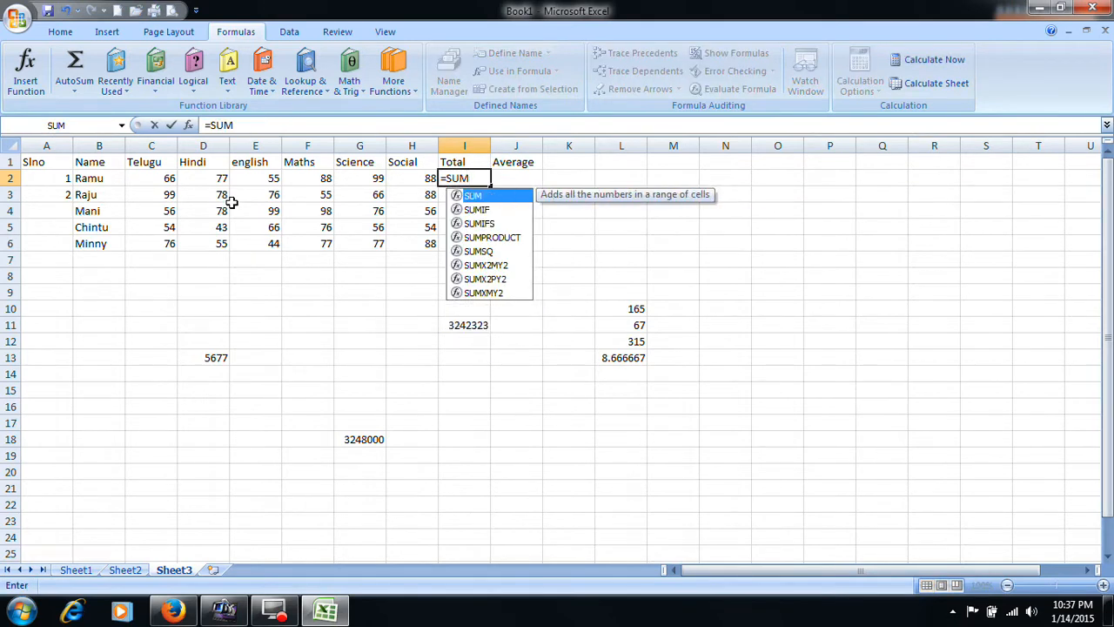
pyautogui.write('(')
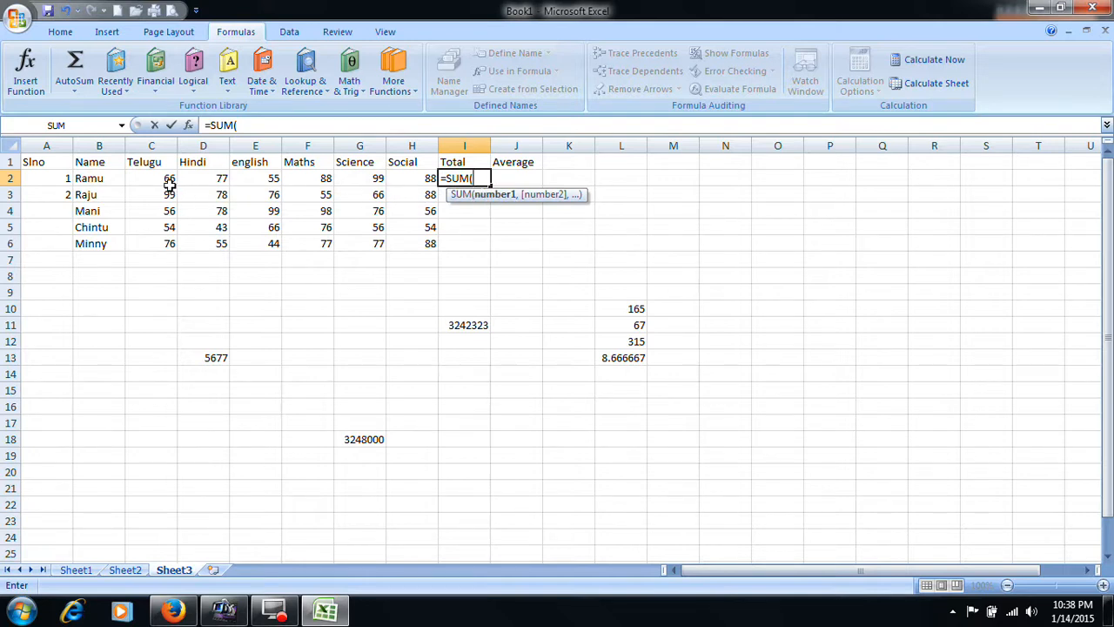
pyautogui.write('C2,')
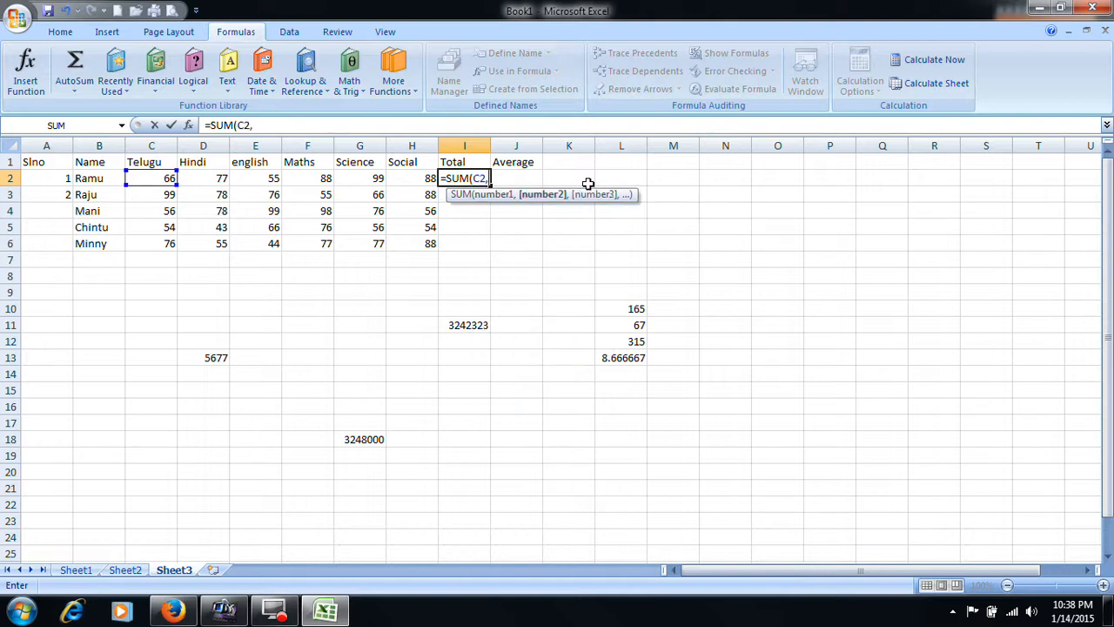
pyautogui.write('D2,')
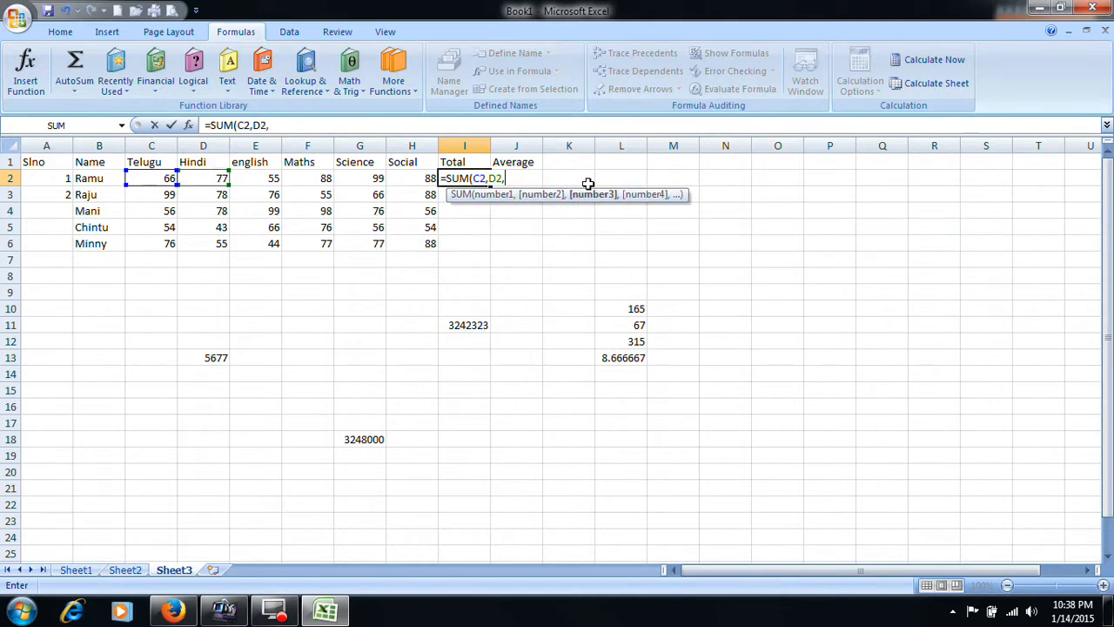
pyautogui.write('E2,F2,G')
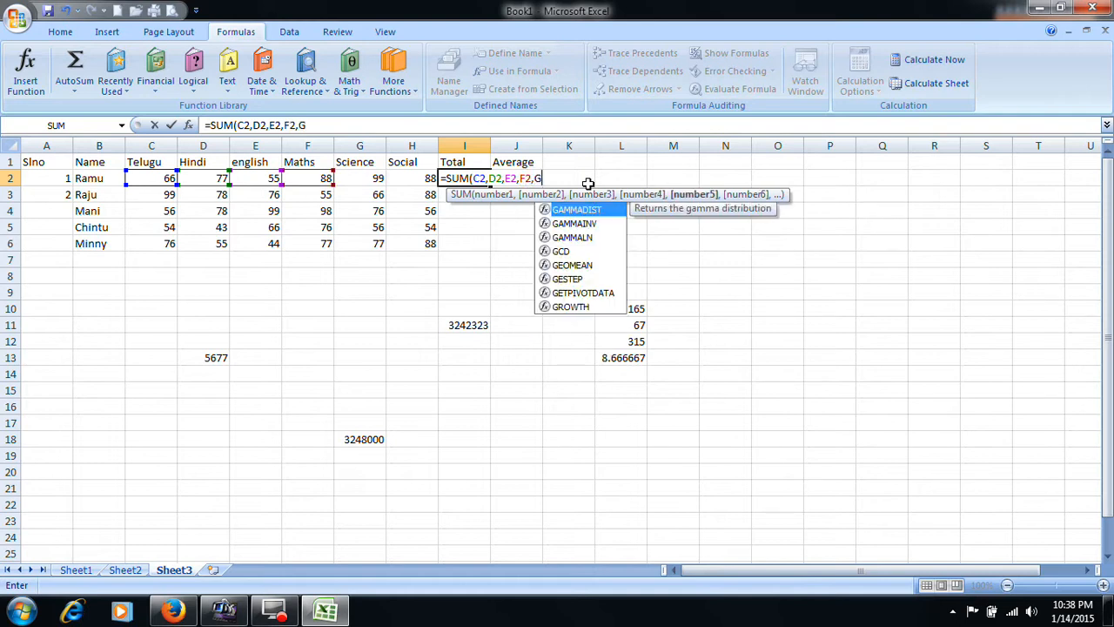
pyautogui.write('2')
pyautogui.write(',H')
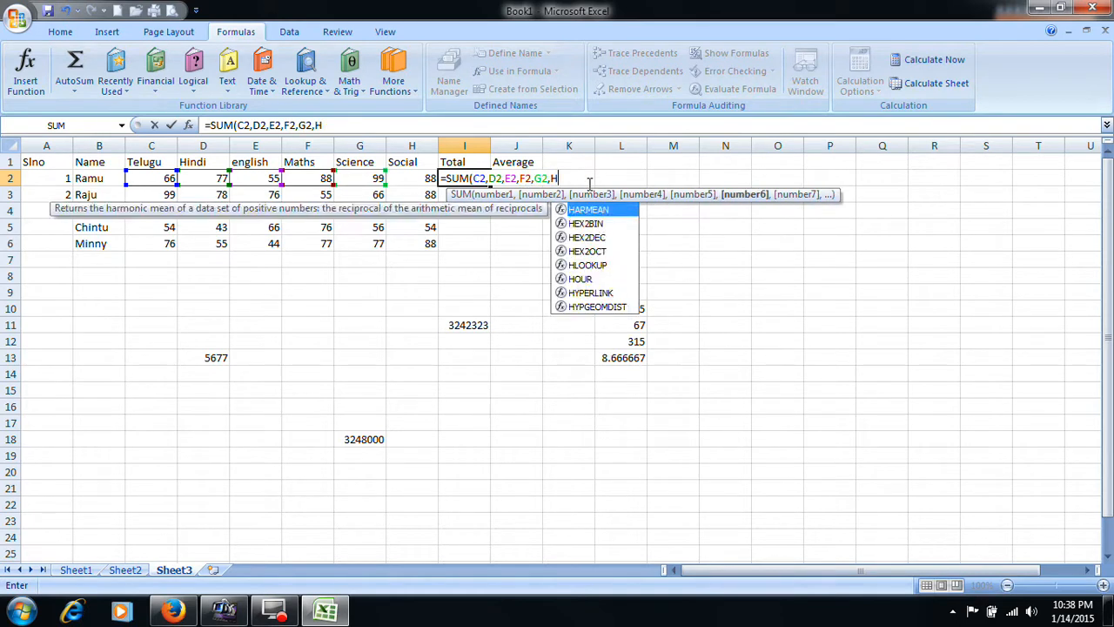
pyautogui.write('2)')
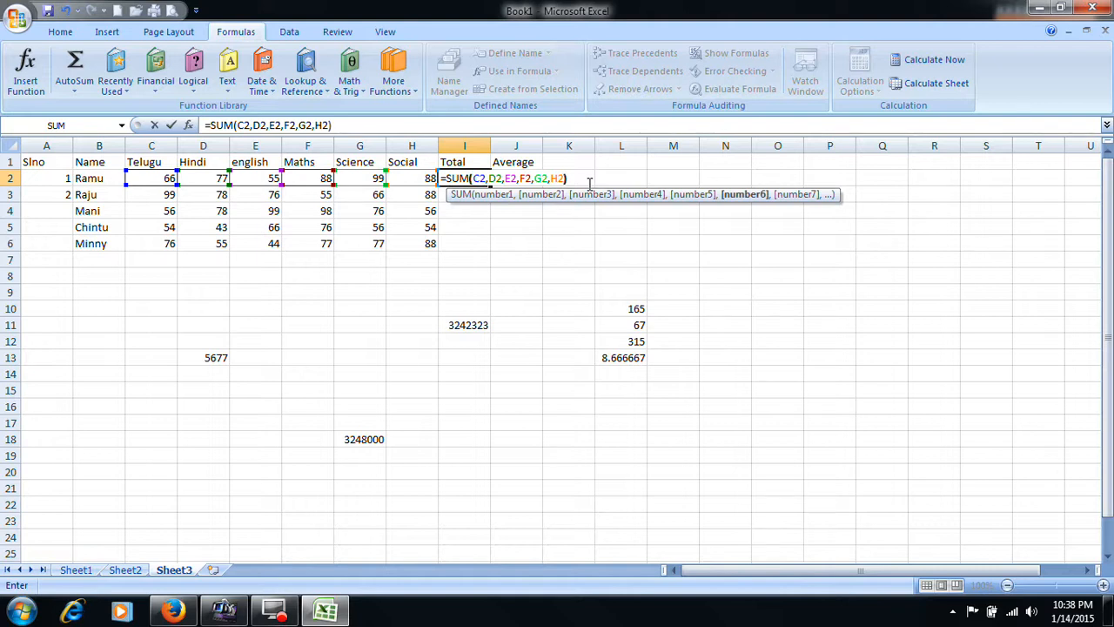
pyautogui.press('Return')
pyautogui.click(480, 179)
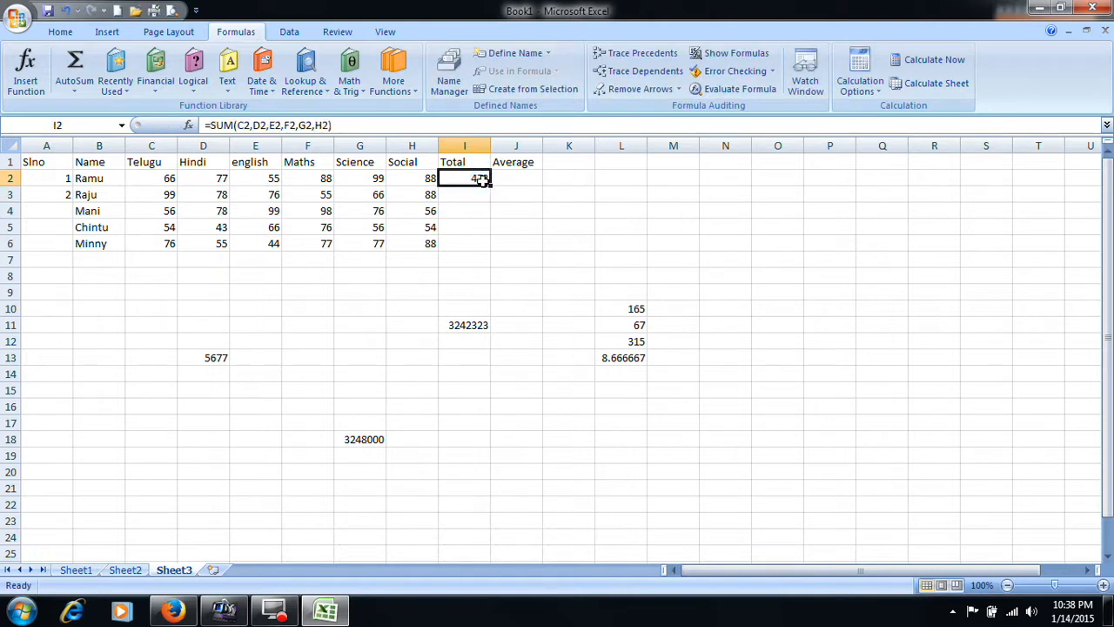
# - Total the second student's marks in I3 with the range formula =SUM(C3:H3)
pyautogui.click(481, 198)
pyautogui.write('=s')
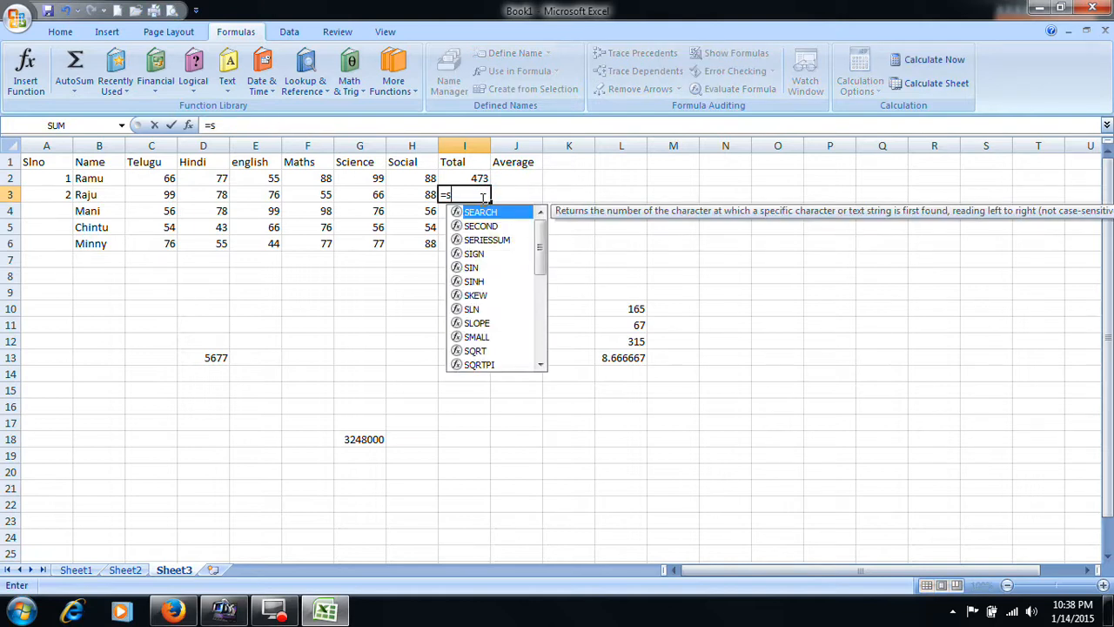
pyautogui.press('BackSpace')
pyautogui.write('SUM')
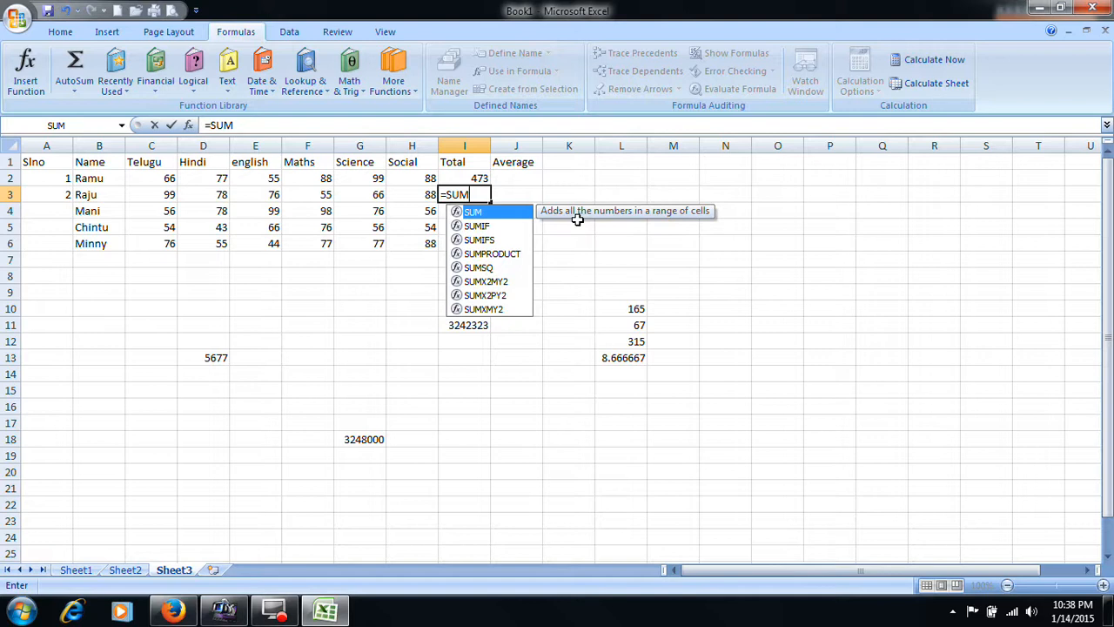
pyautogui.write('(')
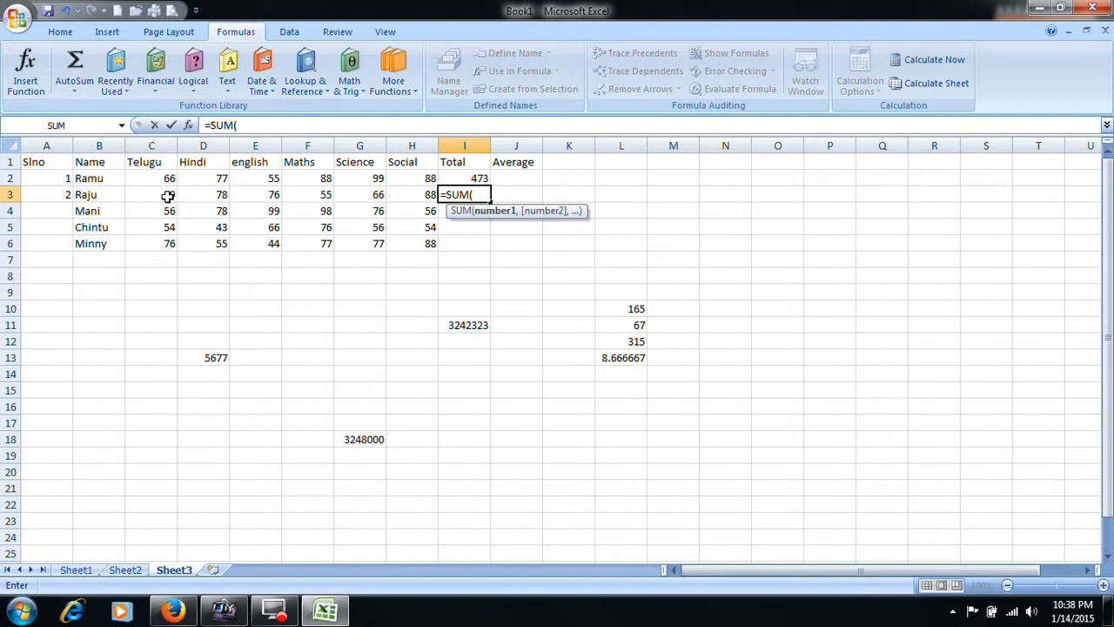
pyautogui.write('C3')
pyautogui.click(169, 200)
pyautogui.write(':')
pyautogui.write('H3')
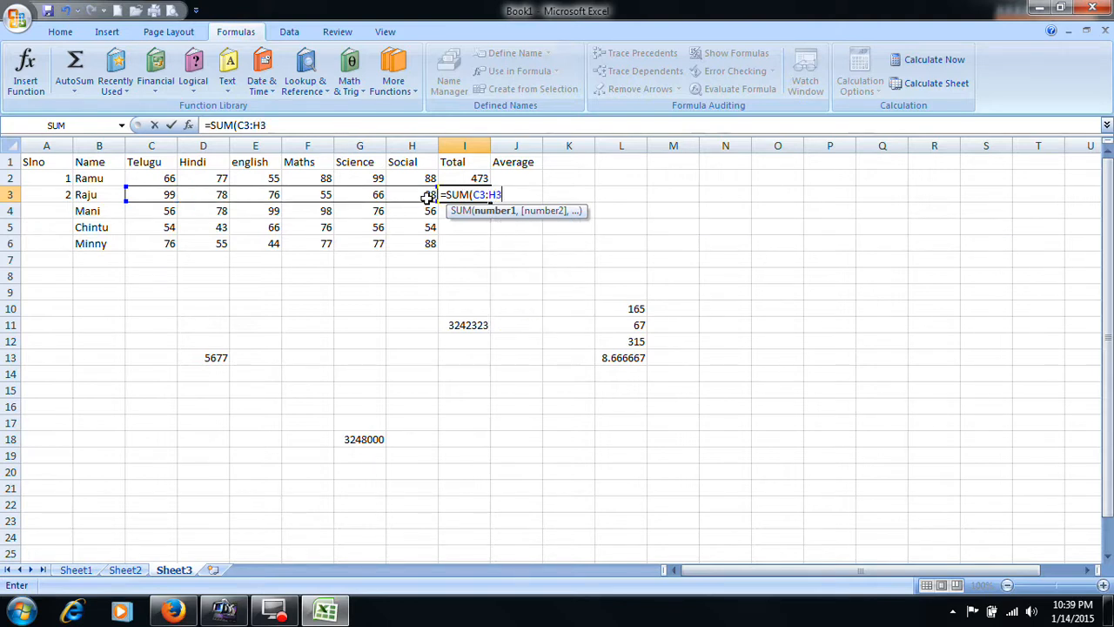
pyautogui.write(')')
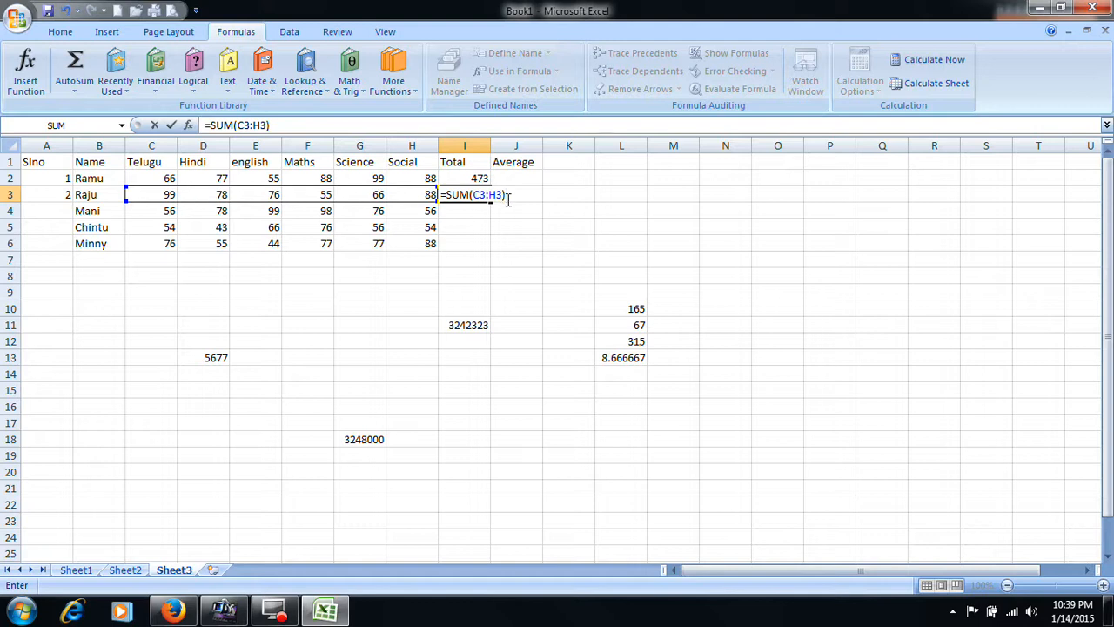
pyautogui.press('Return')
pyautogui.click(477, 197)
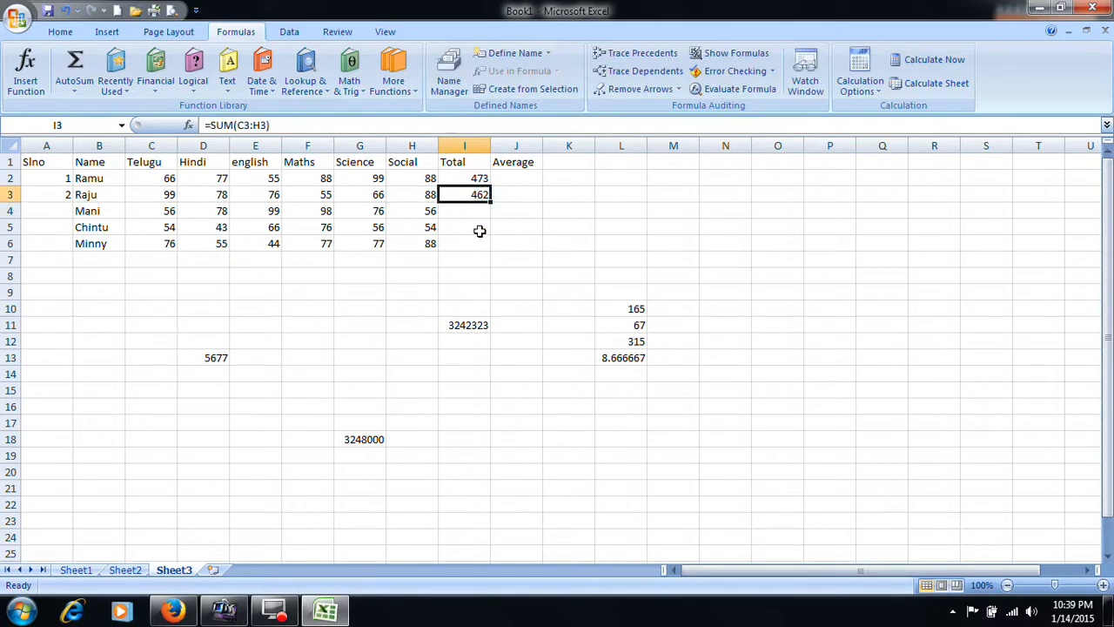
# - Change the second student's Telugu mark in C3 to 34
pyautogui.click(167, 197)
pyautogui.write('34')
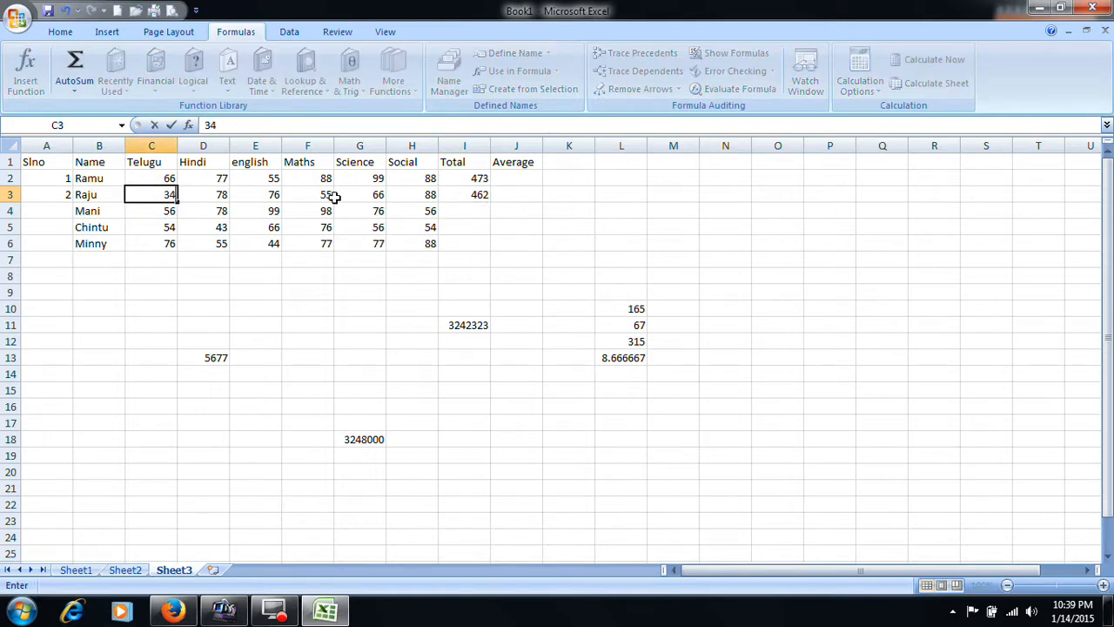
pyautogui.press('Tab')
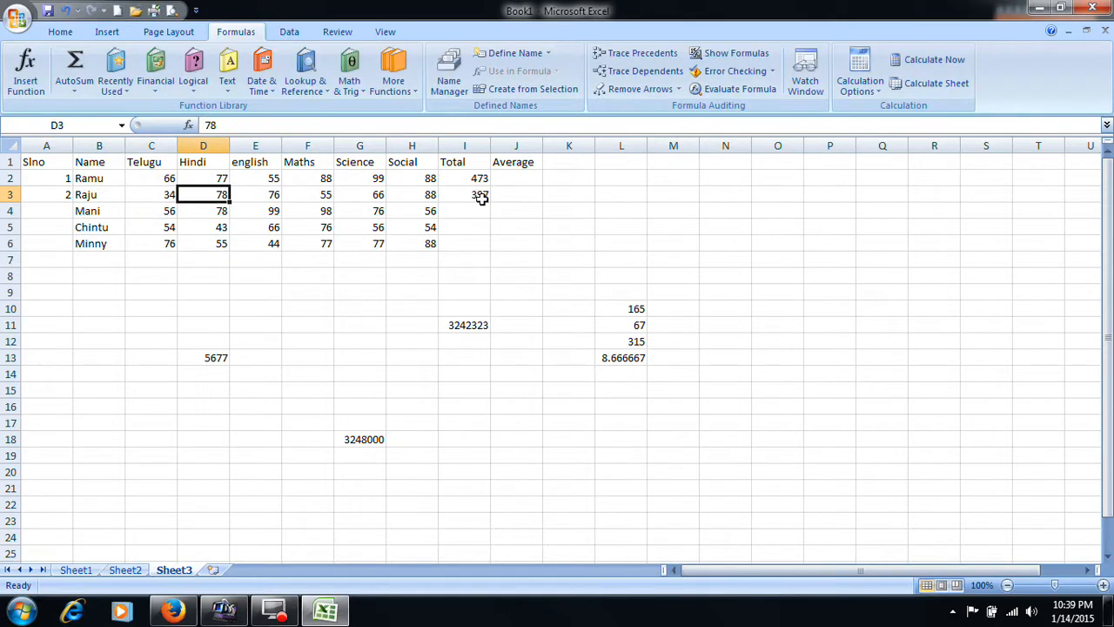
# - Insert a column before the english column, head it SANK, and enter 23 for the second student in E3
pyautogui.click(266, 145)
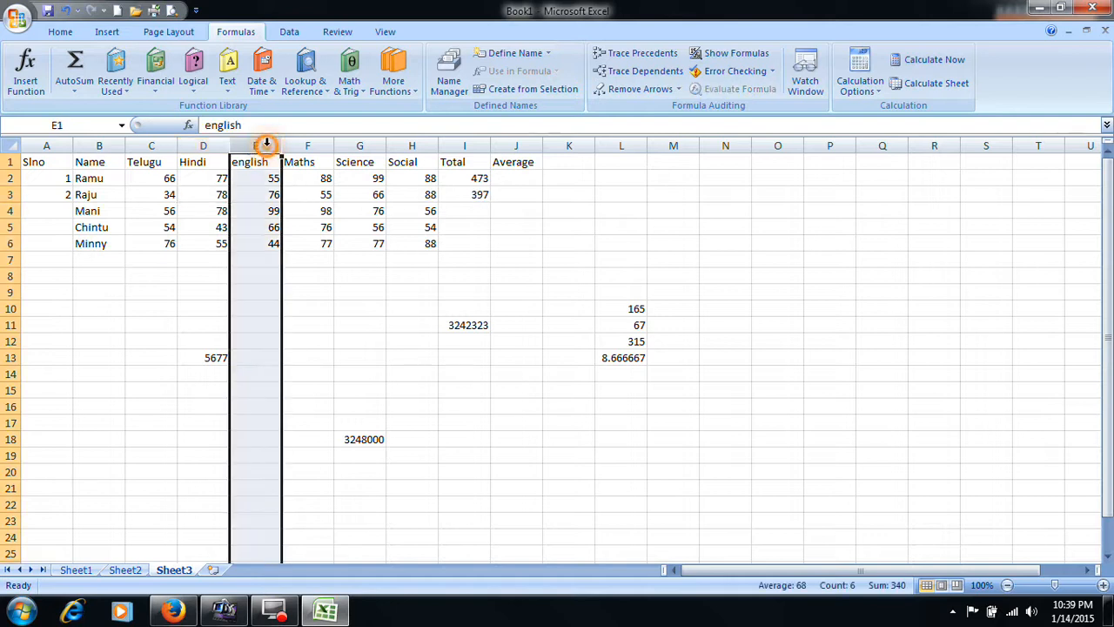
pyautogui.rightClick(266, 145)
pyautogui.click(300, 228)
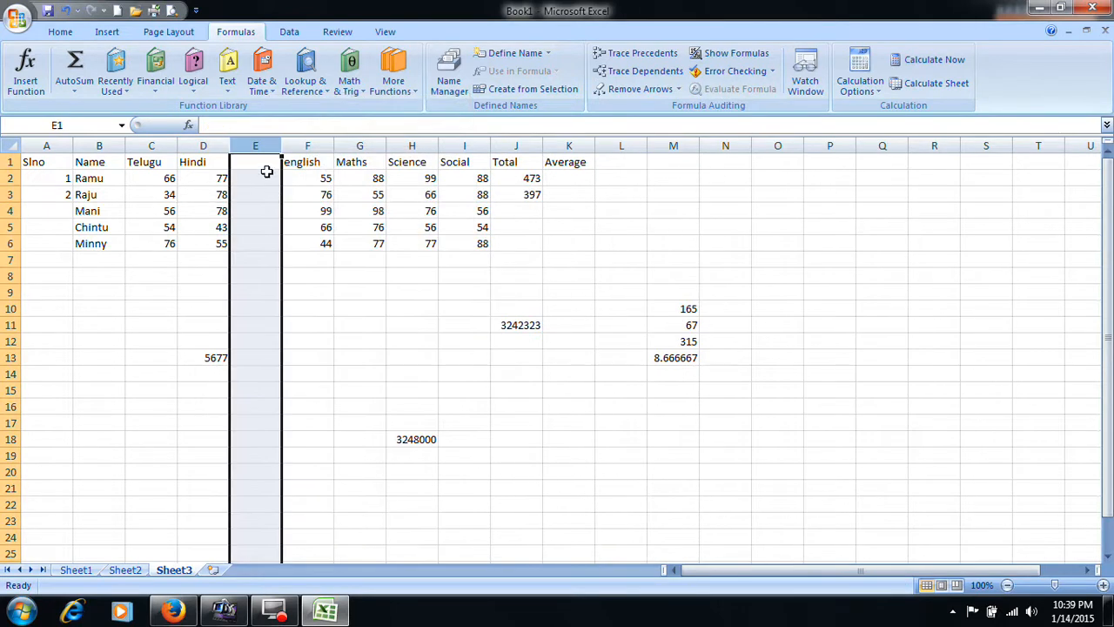
pyautogui.click(264, 162)
pyautogui.write('SA')
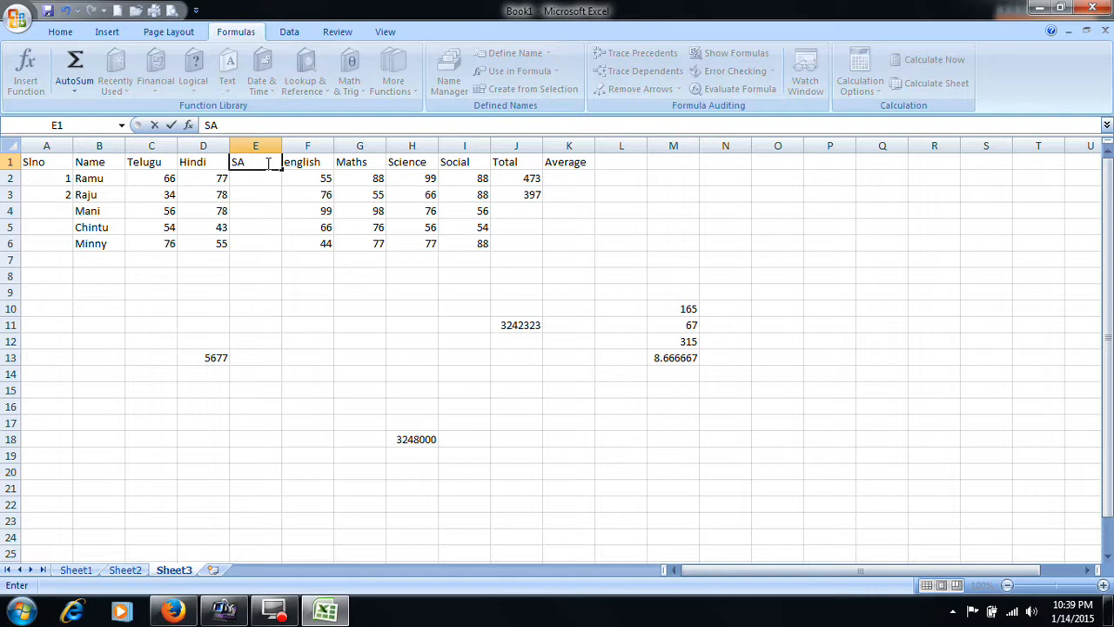
pyautogui.write('K')
pyautogui.click(257, 194)
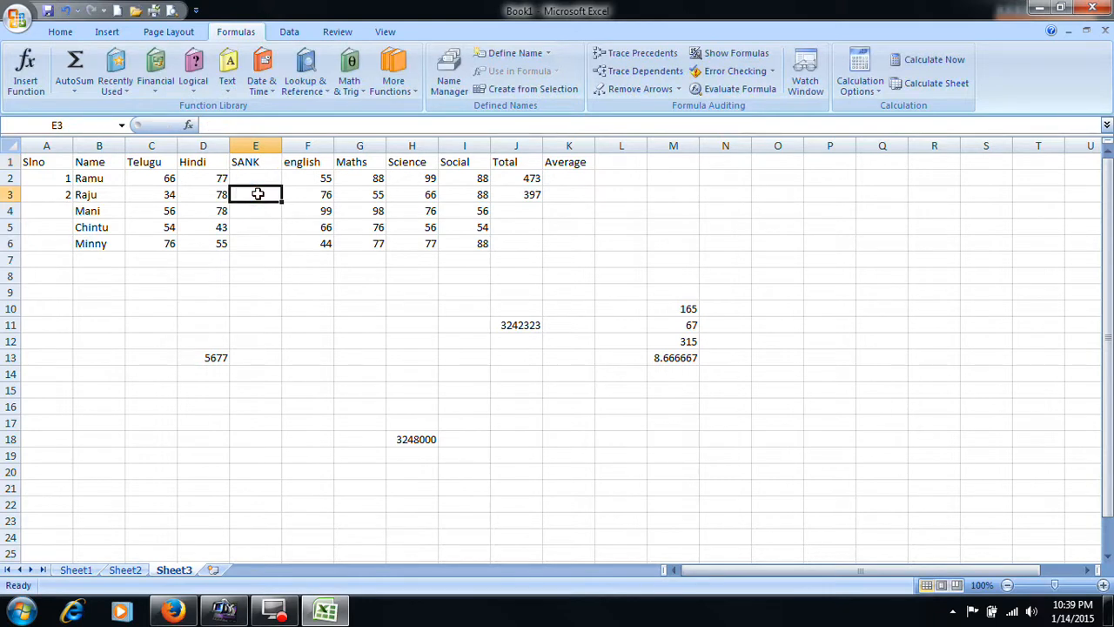
pyautogui.write('23')
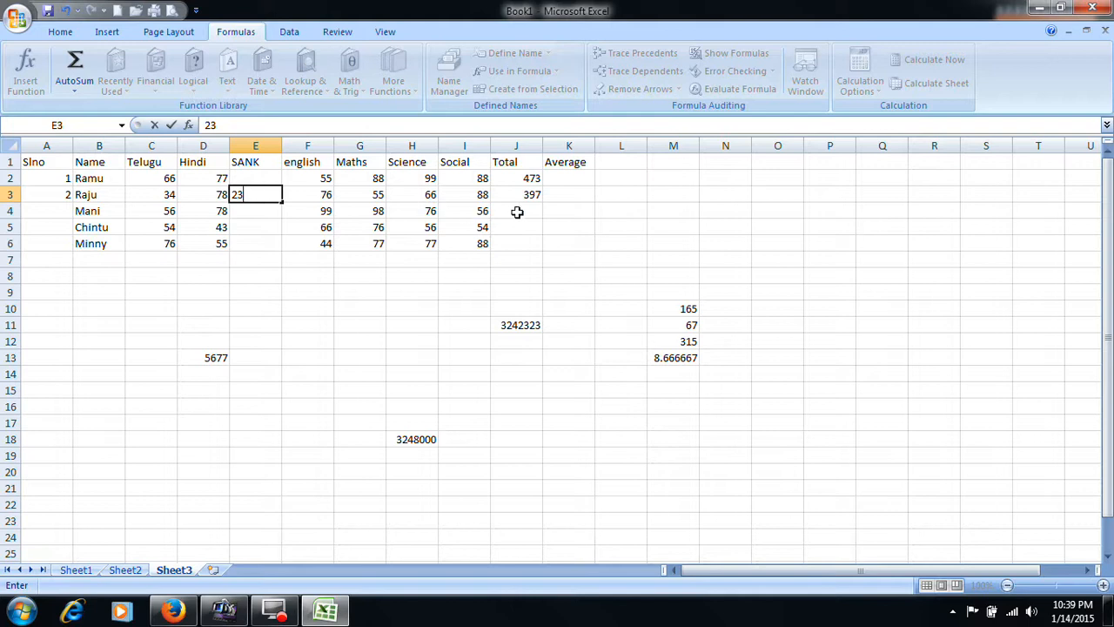
pyautogui.press('Tab')
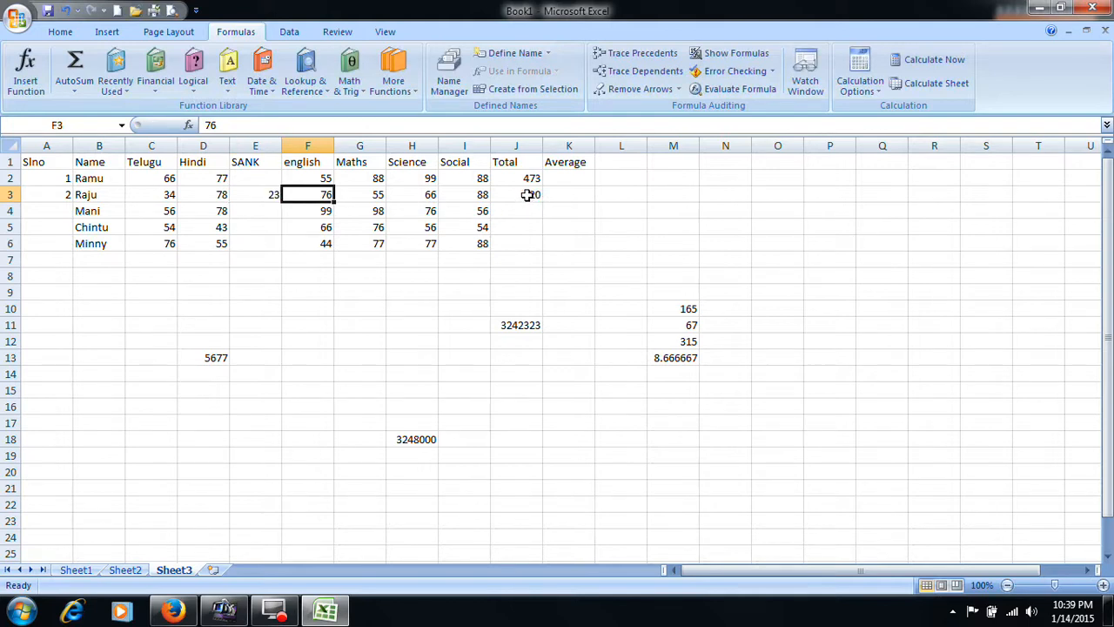
# - Delete the SANK column and check the second student's total formula in I3
pyautogui.rightClick(257, 145)
pyautogui.click(321, 247)
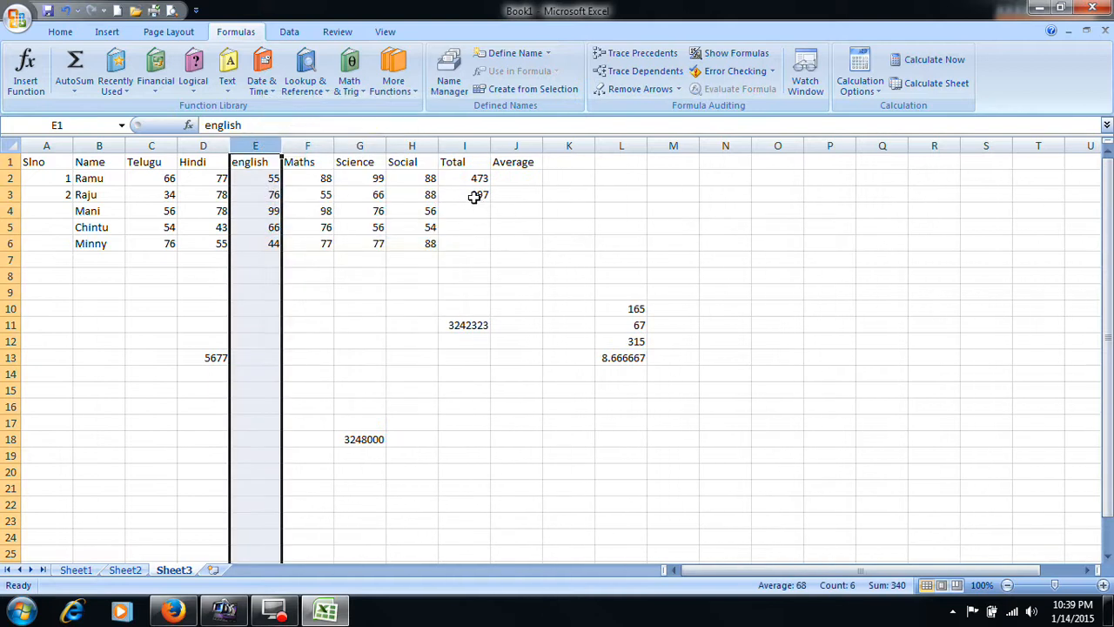
pyautogui.click(471, 195)
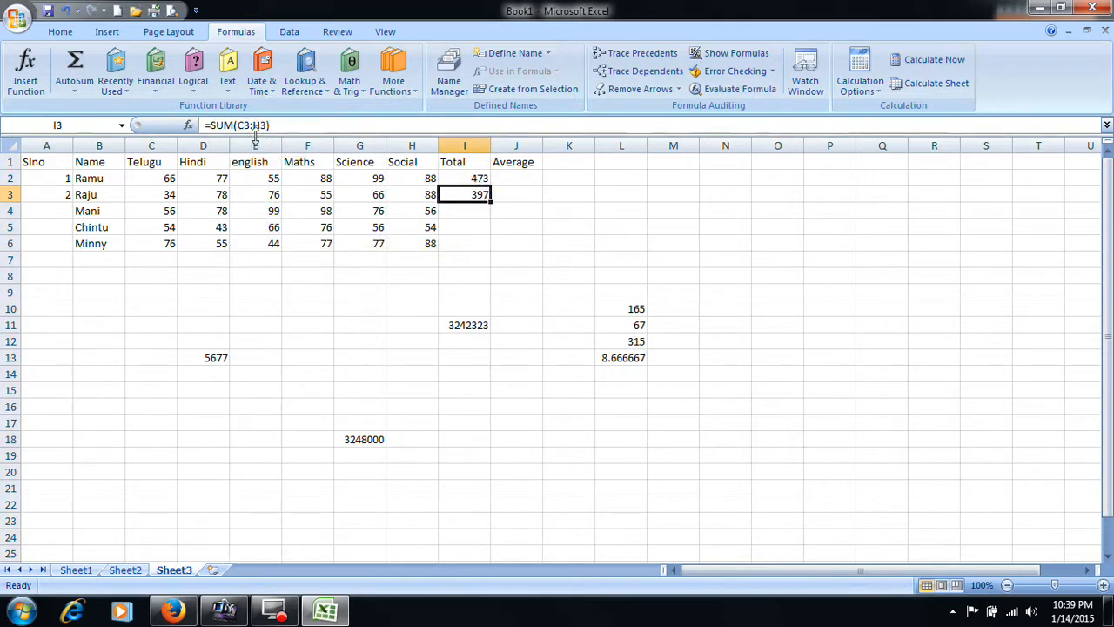
# - Compare the SUM formulas in I2 and I3, and clear both totals
pyautogui.click(477, 179)
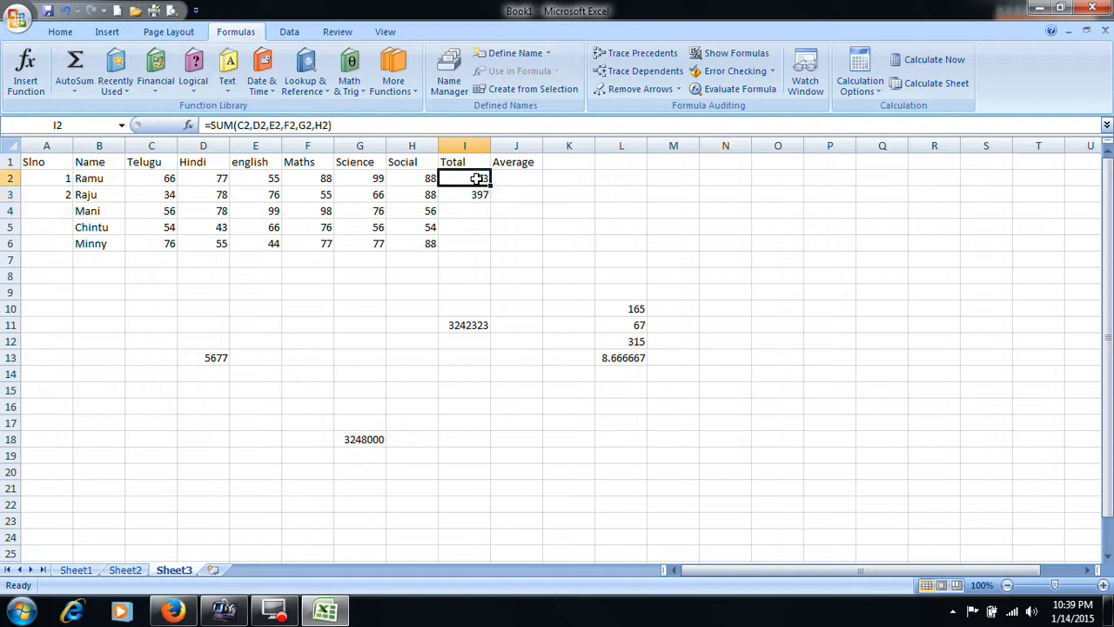
pyautogui.click(477, 195)
pyautogui.click(479, 178)
pyautogui.click(477, 196)
pyautogui.moveTo(479, 179); pyautogui.dragTo(480, 194)
pyautogui.click(478, 197)
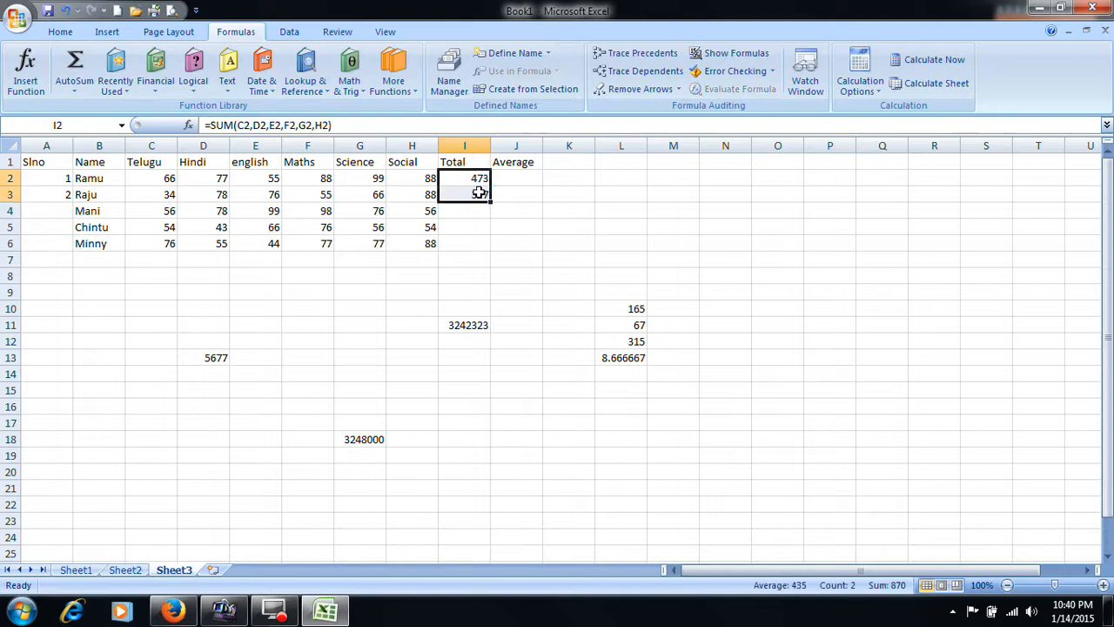
pyautogui.press('Delete')
pyautogui.click(484, 210)
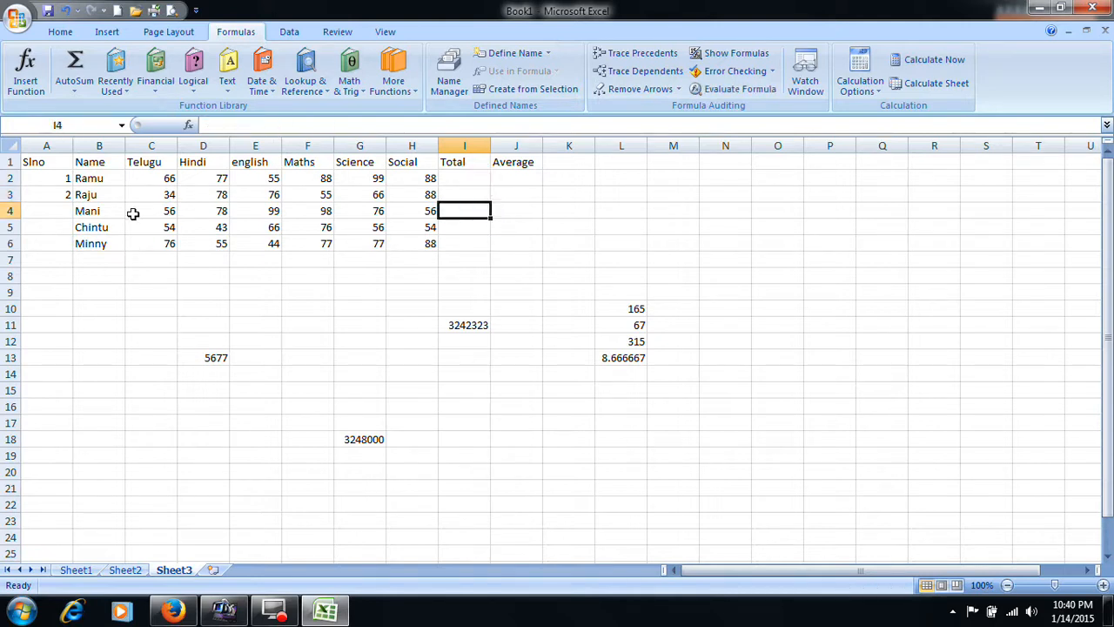
# - Select the marks range C2:H6 without the Total column and apply AutoSum to add each subject's sum in row 7
pyautogui.moveTo(156, 178); pyautogui.dragTo(450, 240)
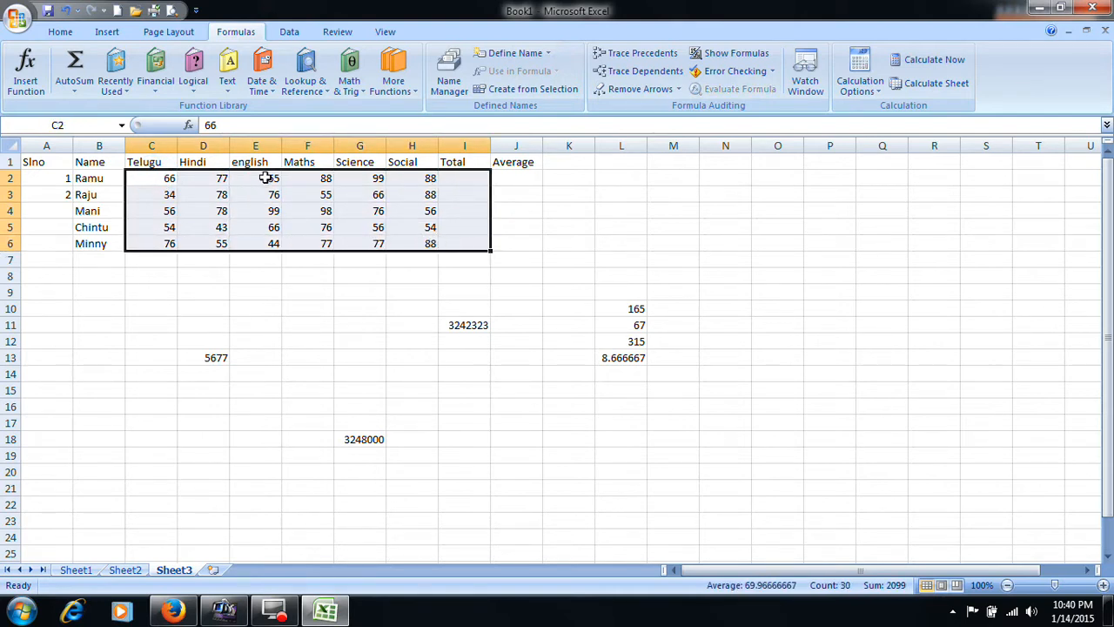
pyautogui.click(165, 190)
pyautogui.moveTo(165, 181); pyautogui.dragTo(433, 242)
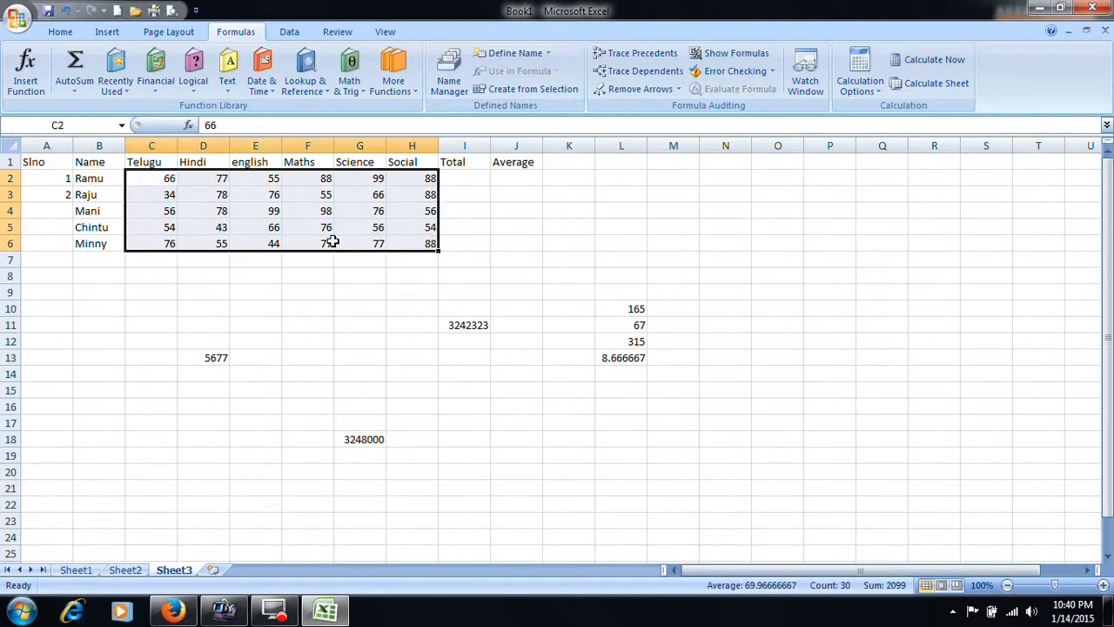
pyautogui.click(60, 32)
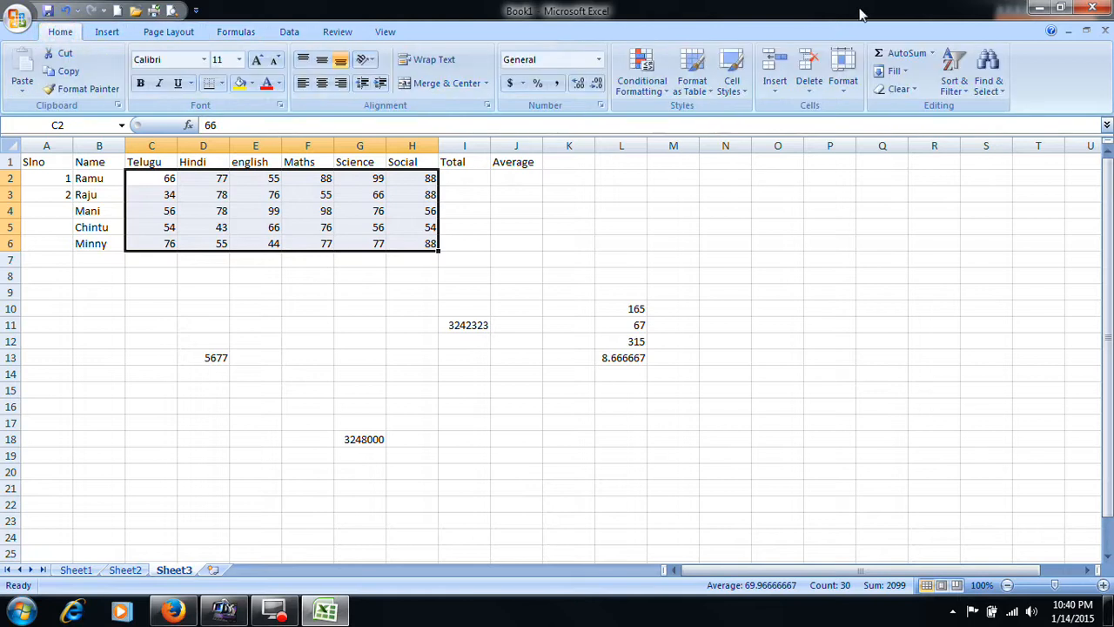
pyautogui.click(907, 54)
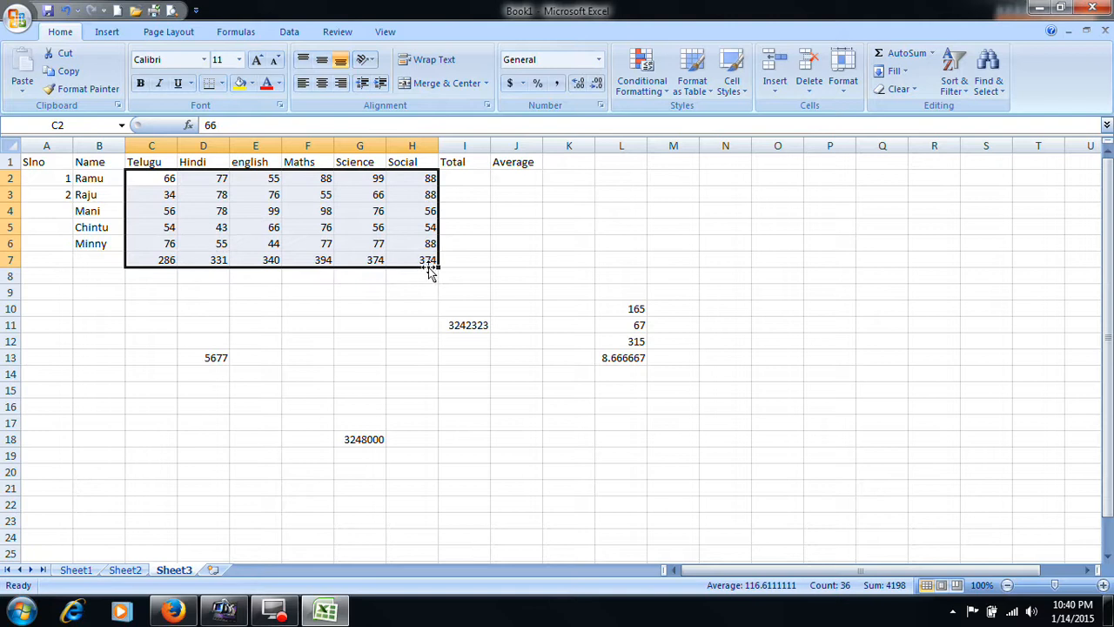
# - Clear the subject sums in C7:H7
pyautogui.click(424, 294)
pyautogui.moveTo(152, 264); pyautogui.dragTo(421, 266)
pyautogui.press('Delete')
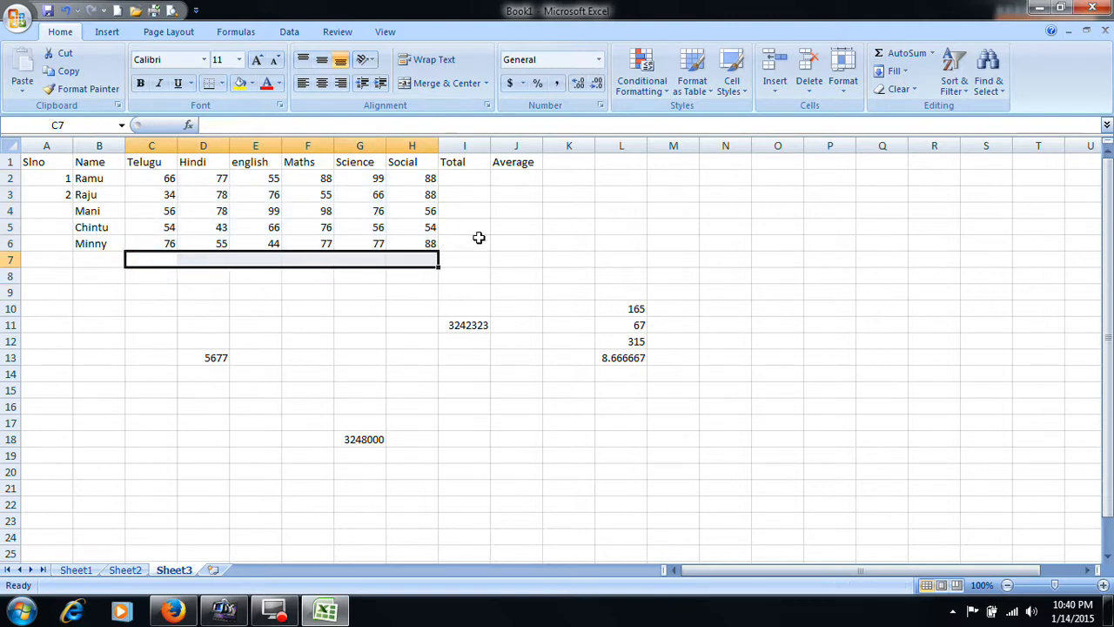
# - Apply AutoSum to C2:I6, including the empty Total column, to fill every student's total in I2:I6
pyautogui.moveTo(170, 180); pyautogui.dragTo(450, 241)
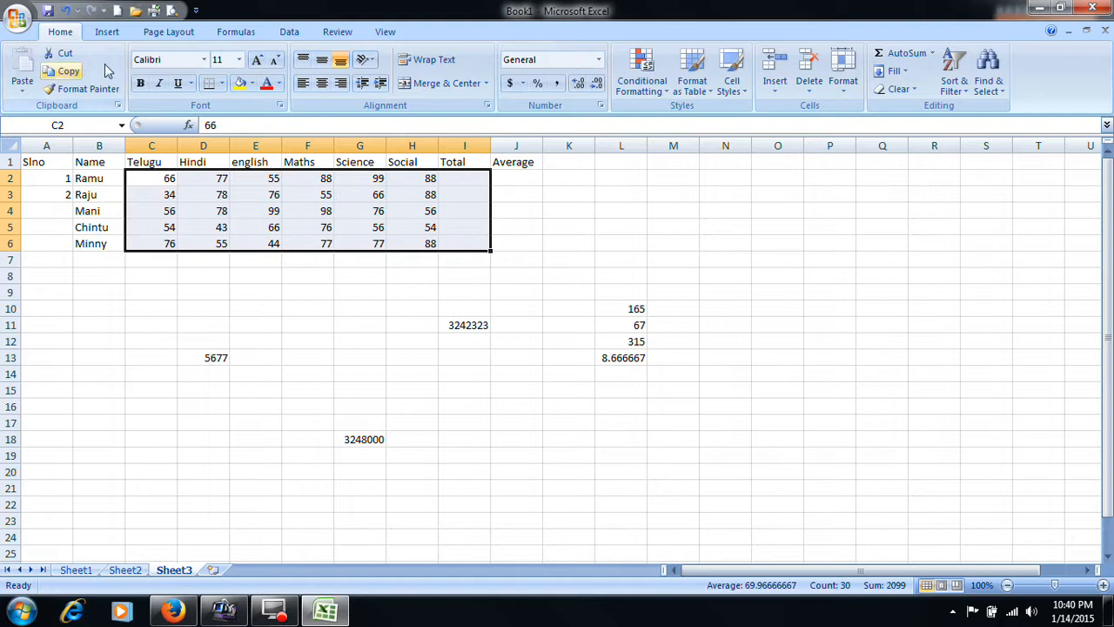
pyautogui.click(913, 56)
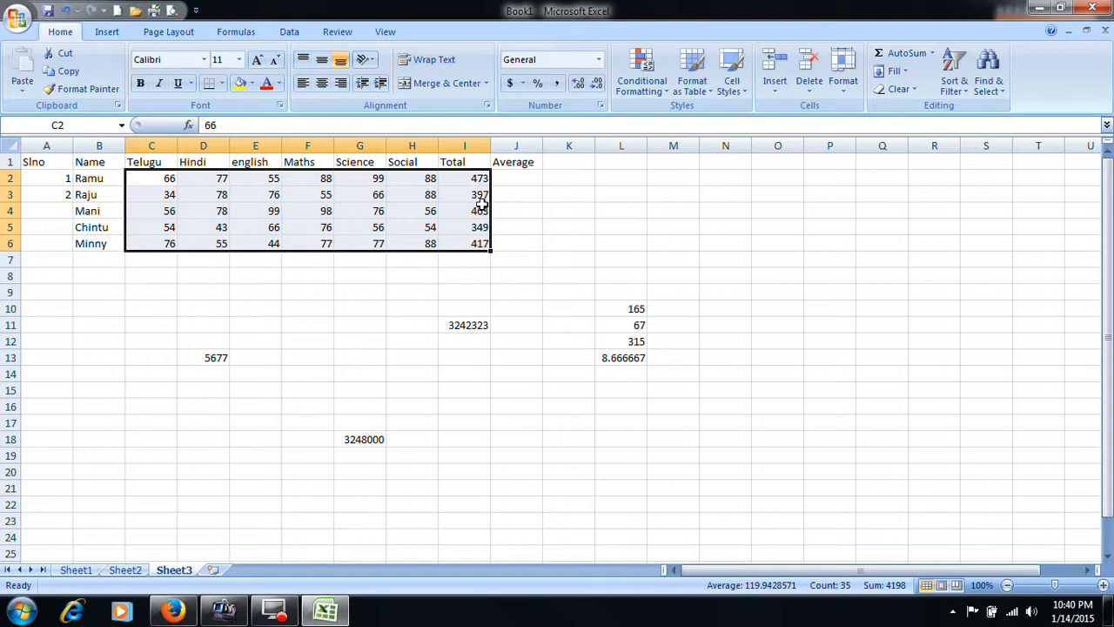
pyautogui.click(497, 228)
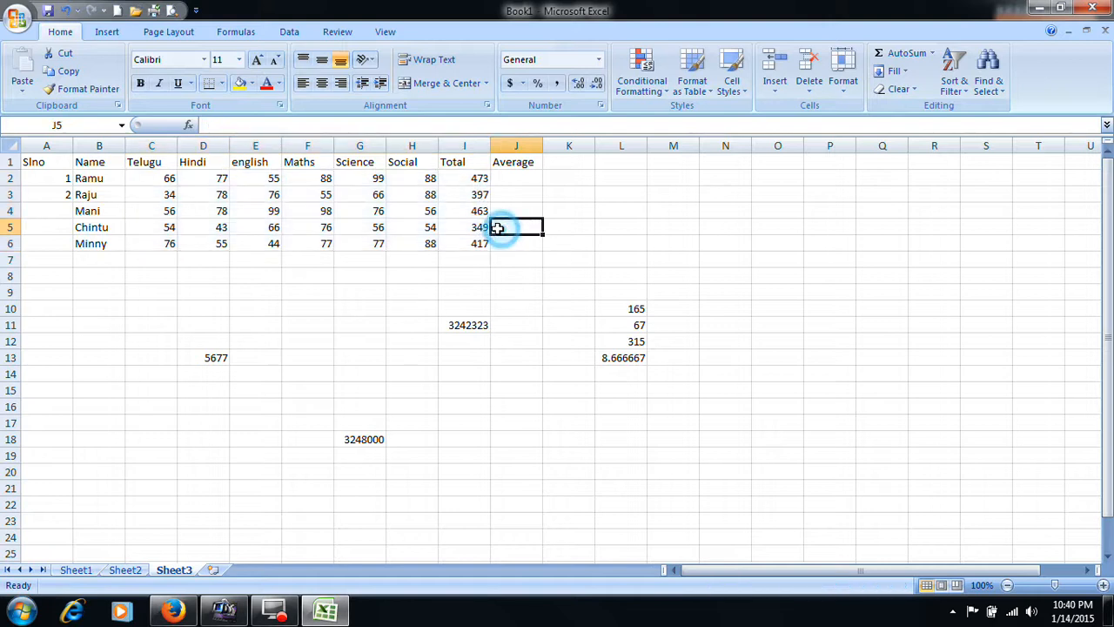
# - Check the SUM formulas down the Total column from I2 to I6, and clear all five totals
pyautogui.click(479, 179)
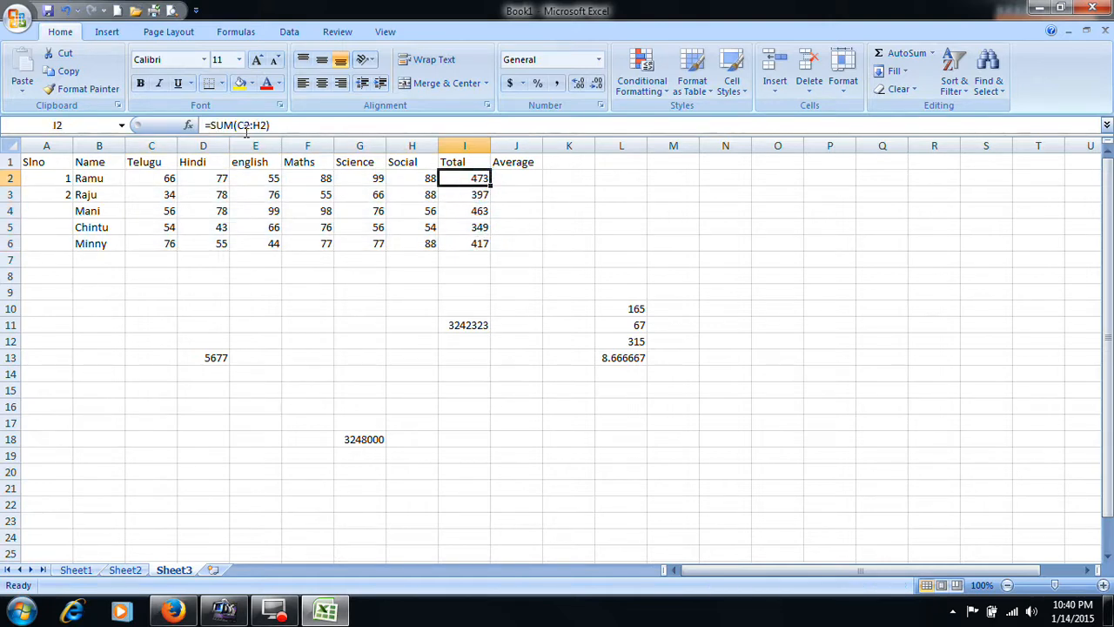
pyautogui.click(478, 193)
pyautogui.click(479, 214)
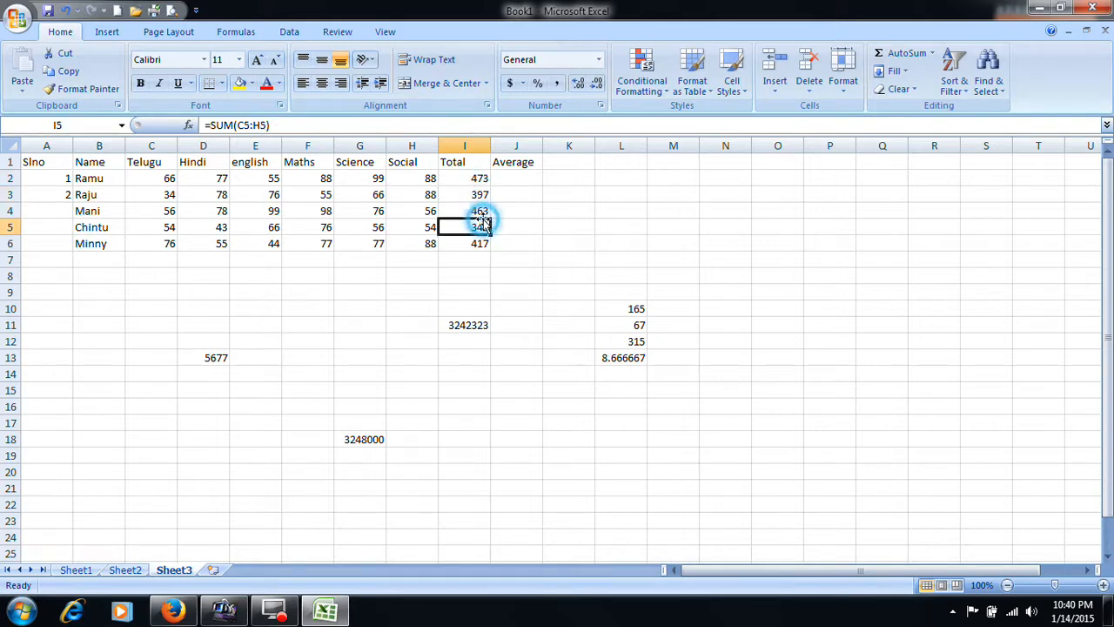
pyautogui.click(481, 228)
pyautogui.click(480, 243)
pyautogui.click(480, 194)
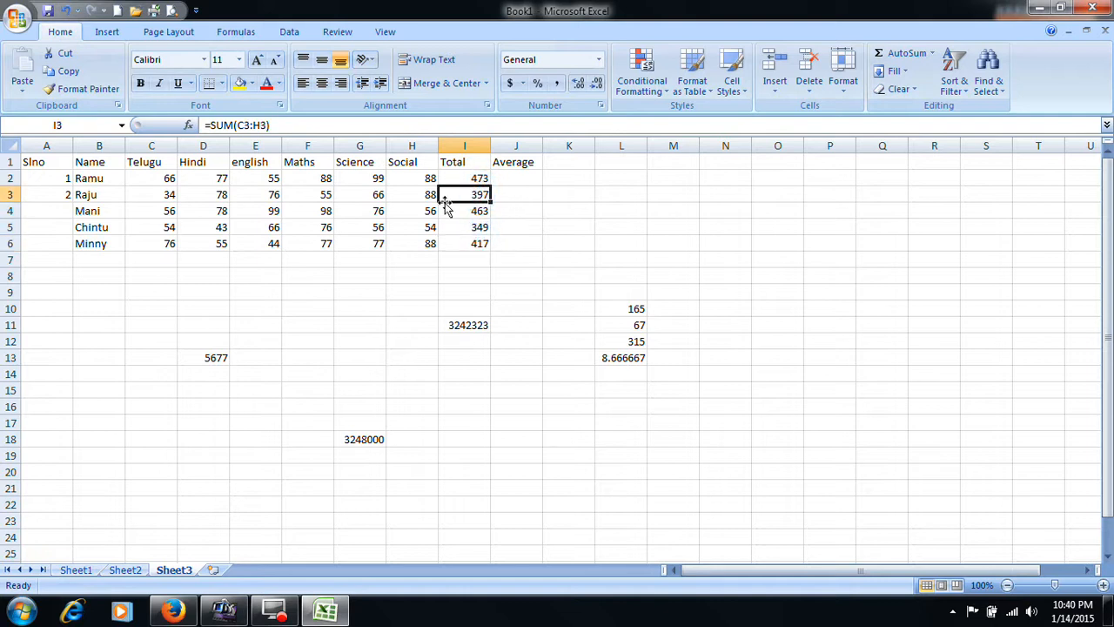
pyautogui.moveTo(484, 178); pyautogui.dragTo(488, 244)
pyautogui.press('Delete')
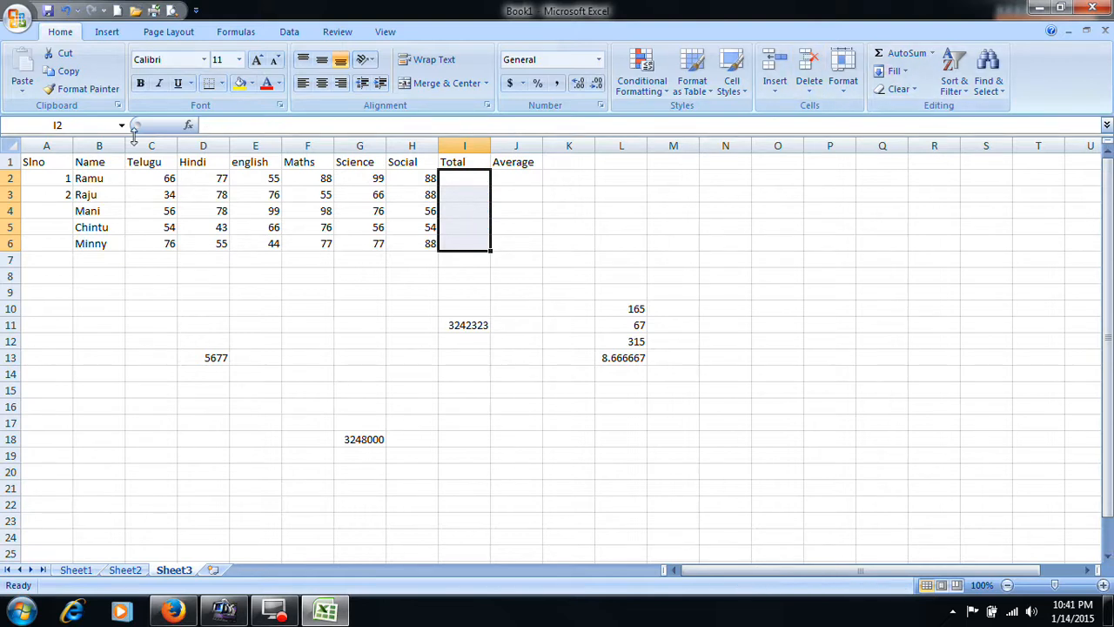
# - Fill the student totals in I2:I6 by auto-summing the range C2:I6, and check the formulas in I4, I3 and I2
pyautogui.moveTo(152, 179); pyautogui.dragTo(453, 243)
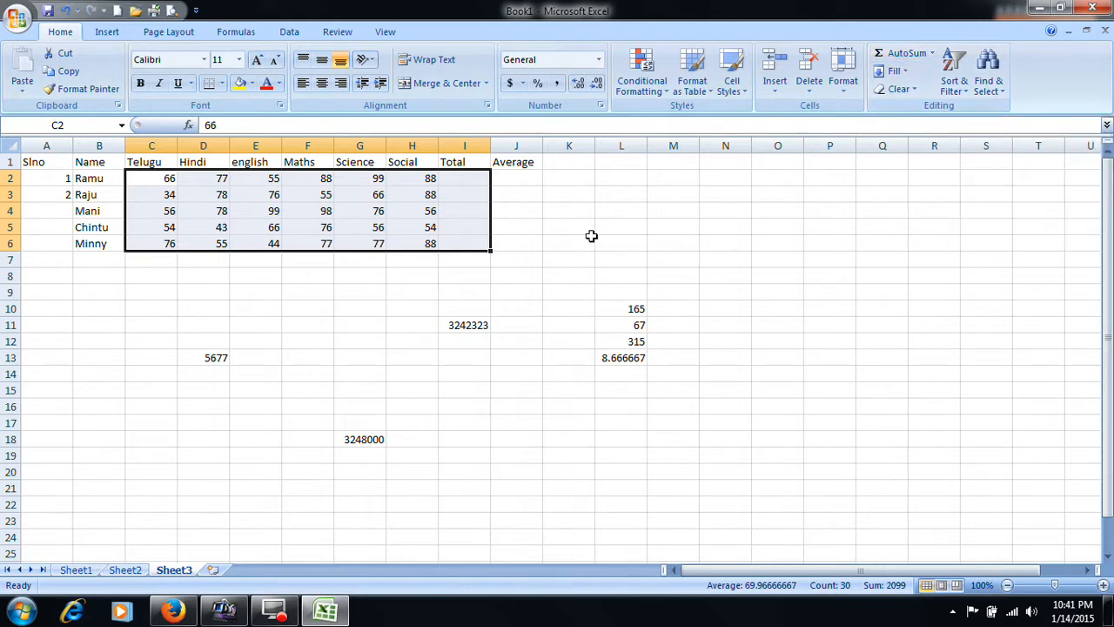
pyautogui.press('alt')
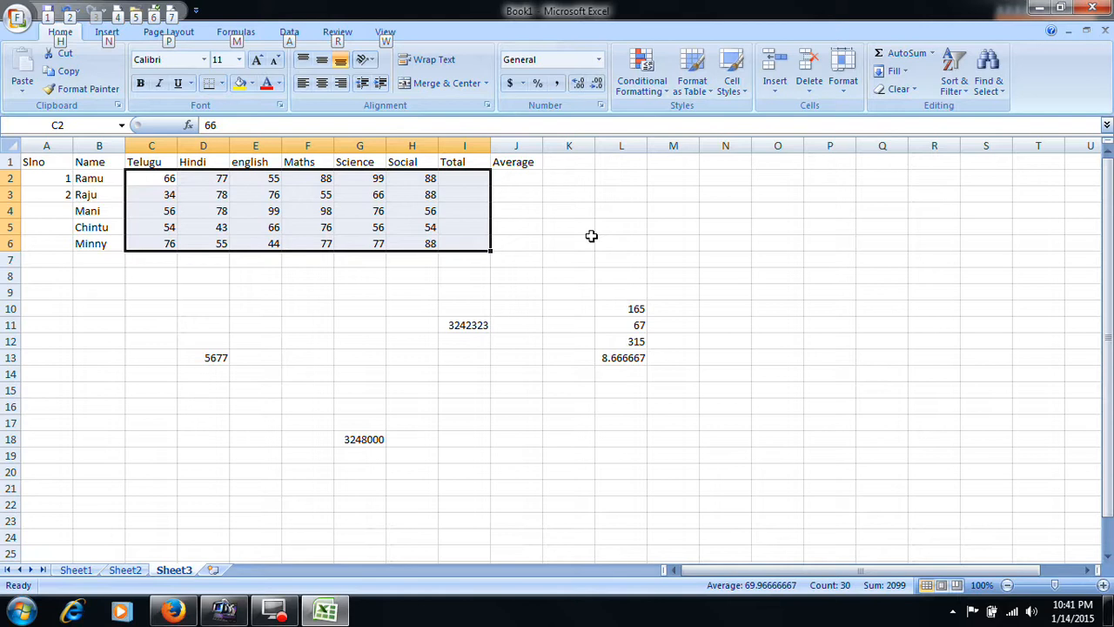
pyautogui.hotkey('alt', '=')
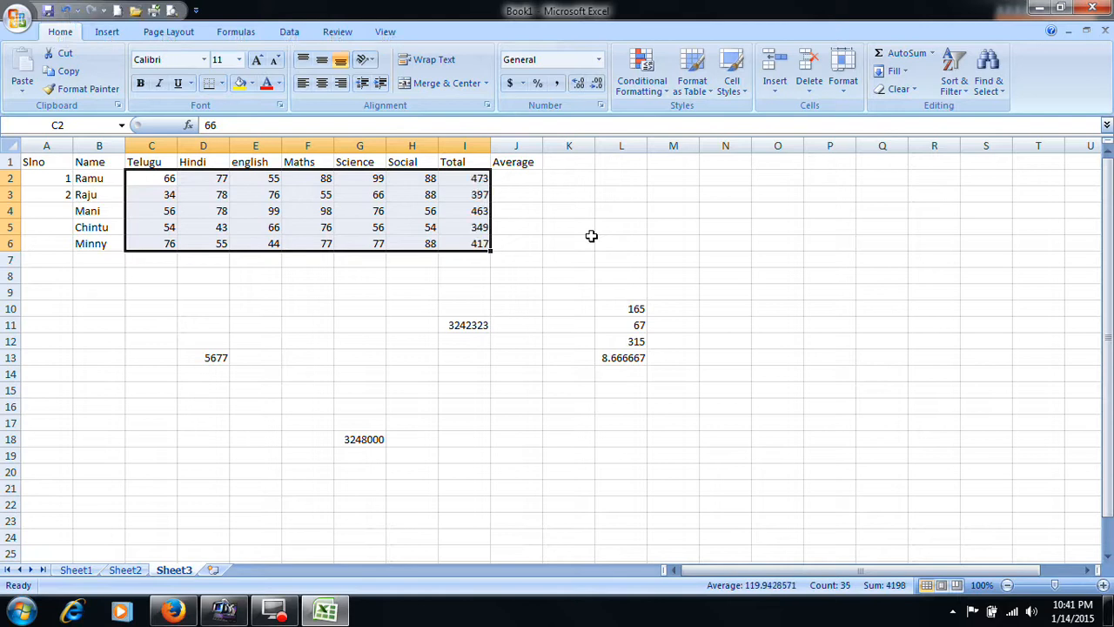
pyautogui.click(472, 214)
pyautogui.click(471, 194)
pyautogui.click(474, 178)
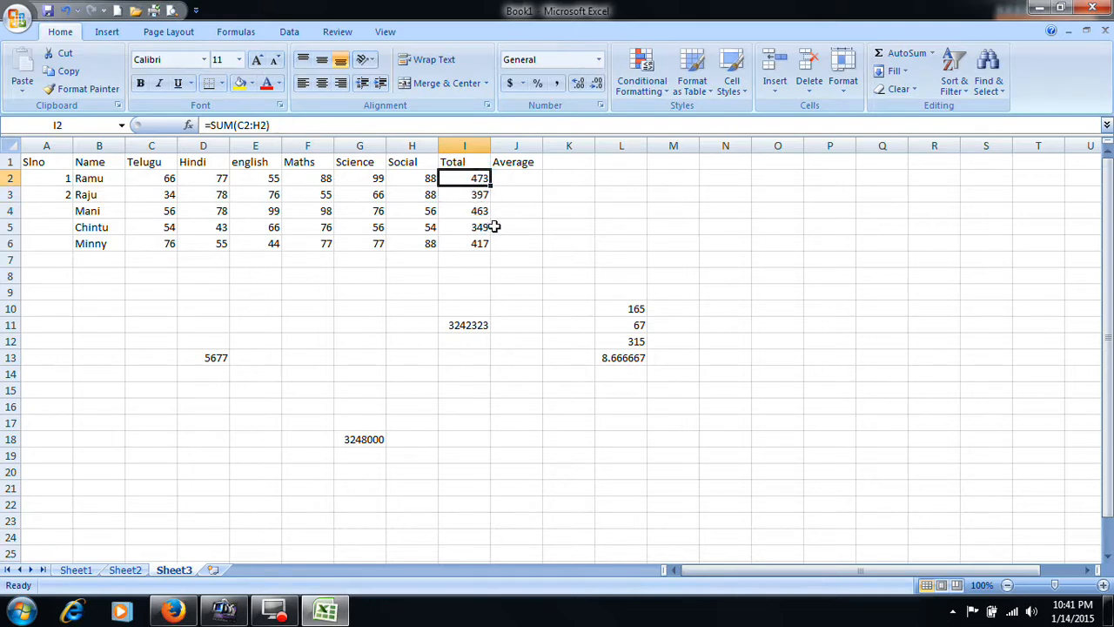
# - Review the totals in I2:I6, the summed range C2:I6 and the formulas in G18 and I3, and show the desktop
pyautogui.click(515, 180)
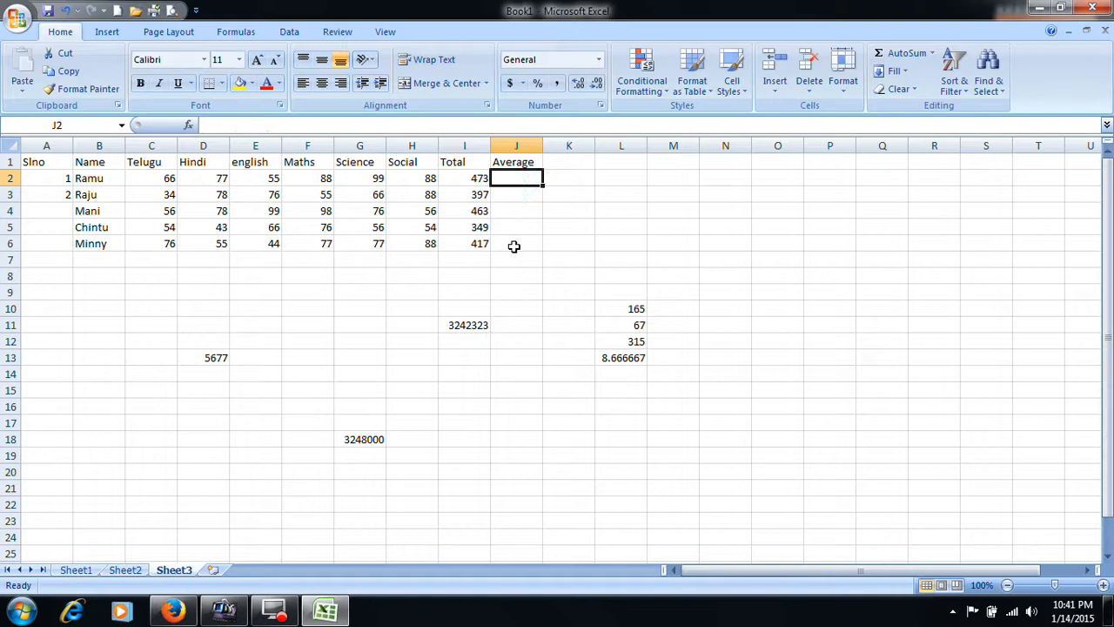
pyautogui.moveTo(477, 179); pyautogui.dragTo(471, 247)
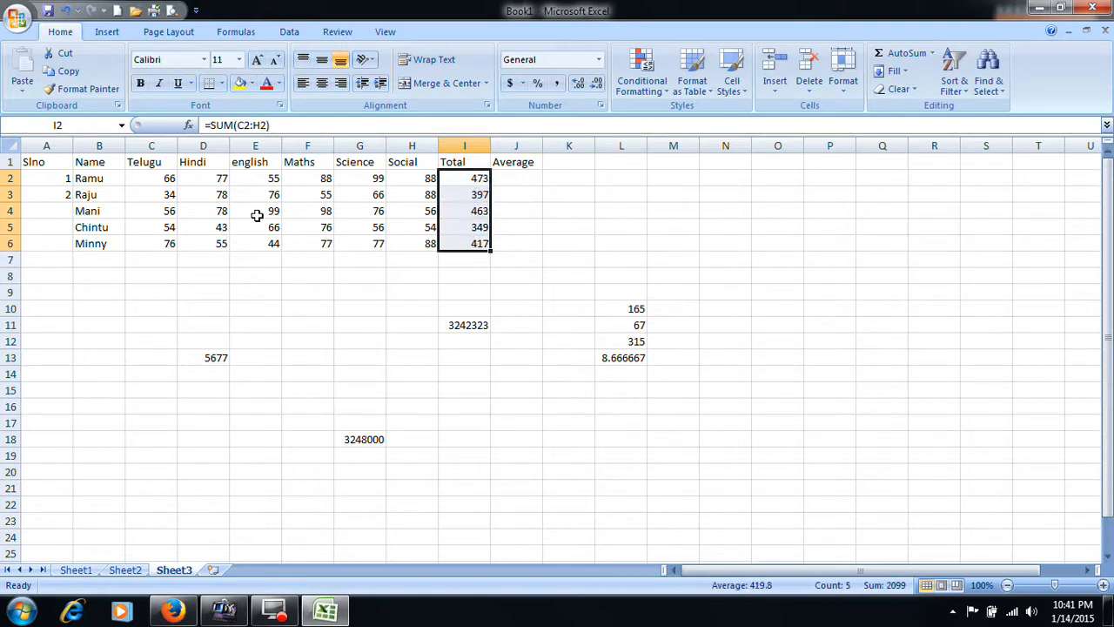
pyautogui.moveTo(157, 179); pyautogui.dragTo(470, 247)
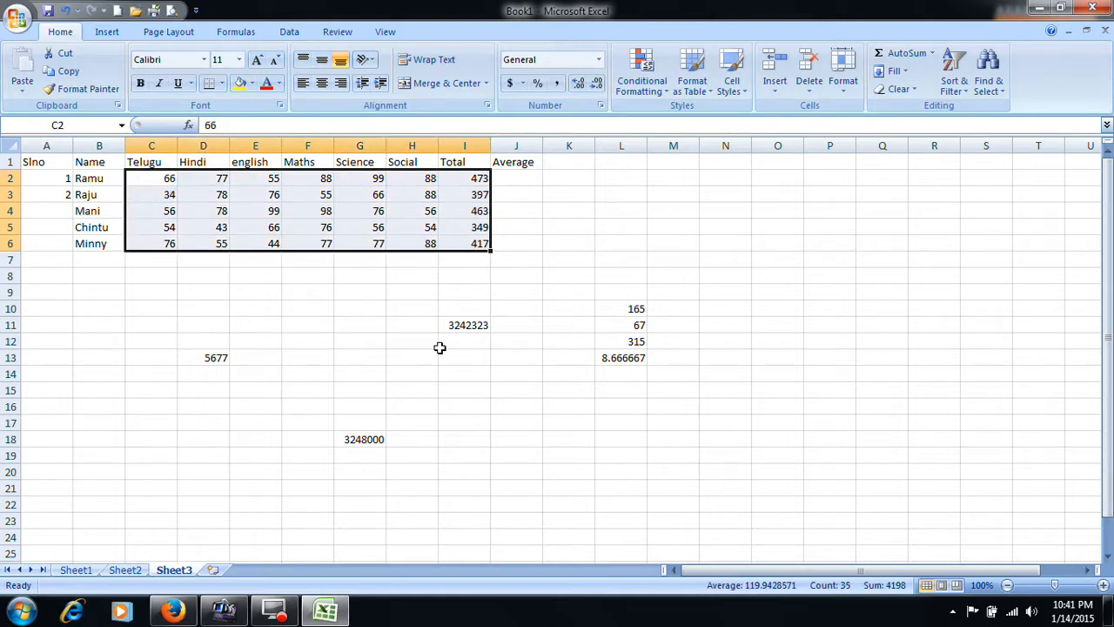
pyautogui.click(469, 326)
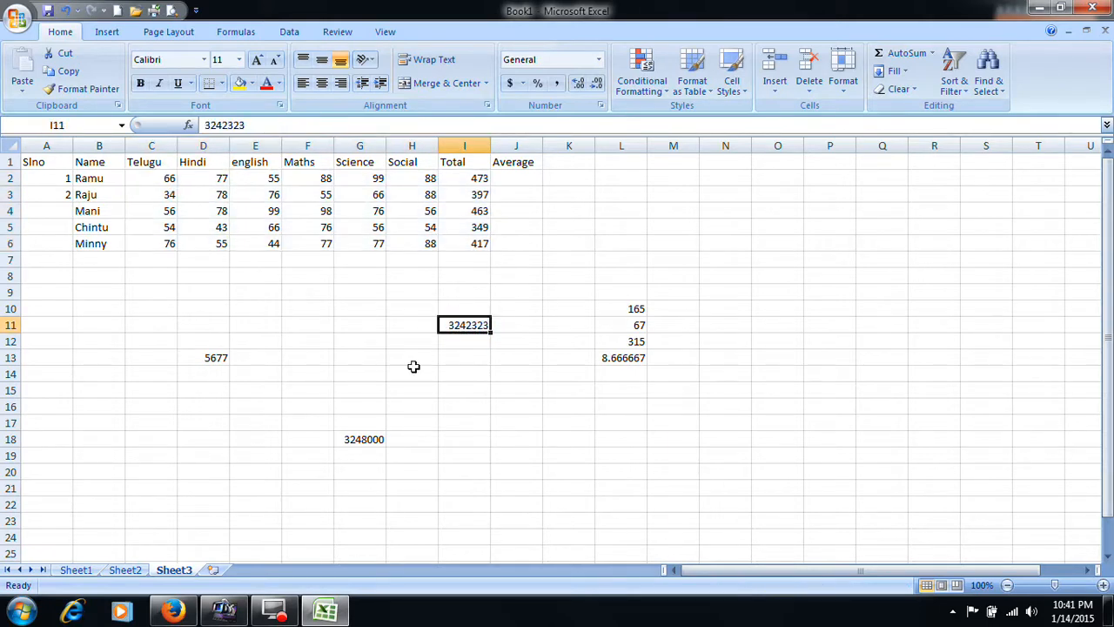
pyautogui.click(369, 437)
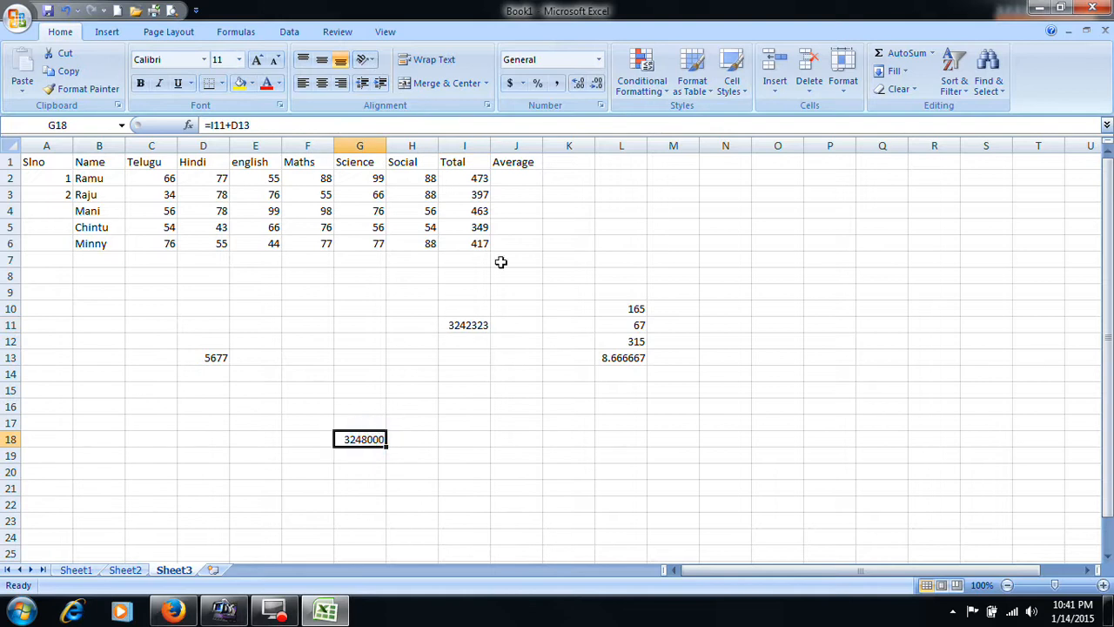
pyautogui.click(481, 194)
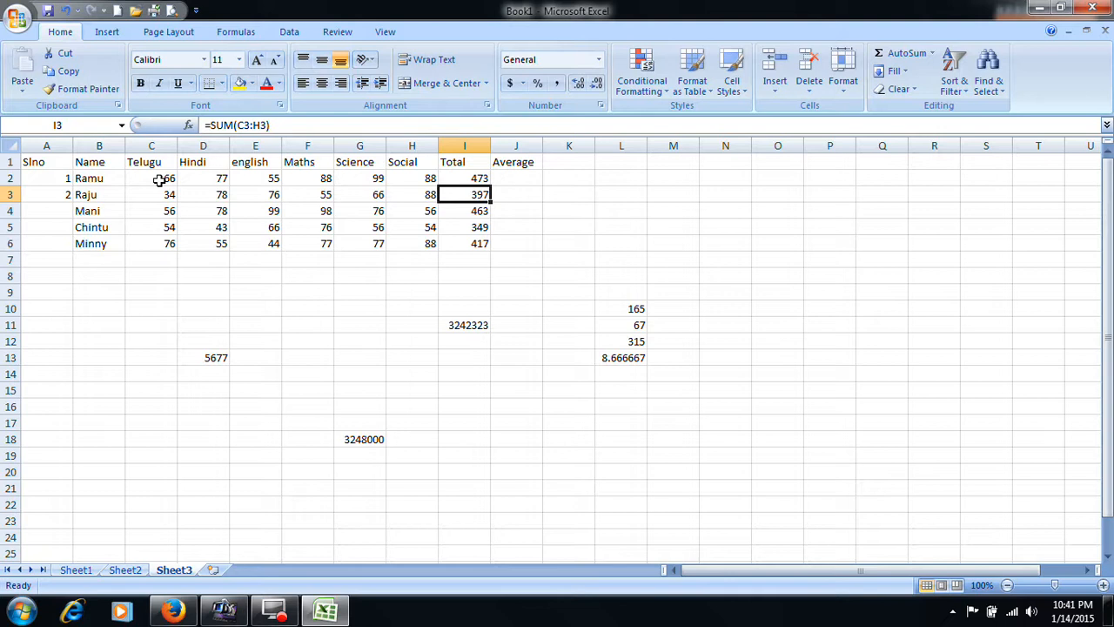
pyautogui.press('super+d')
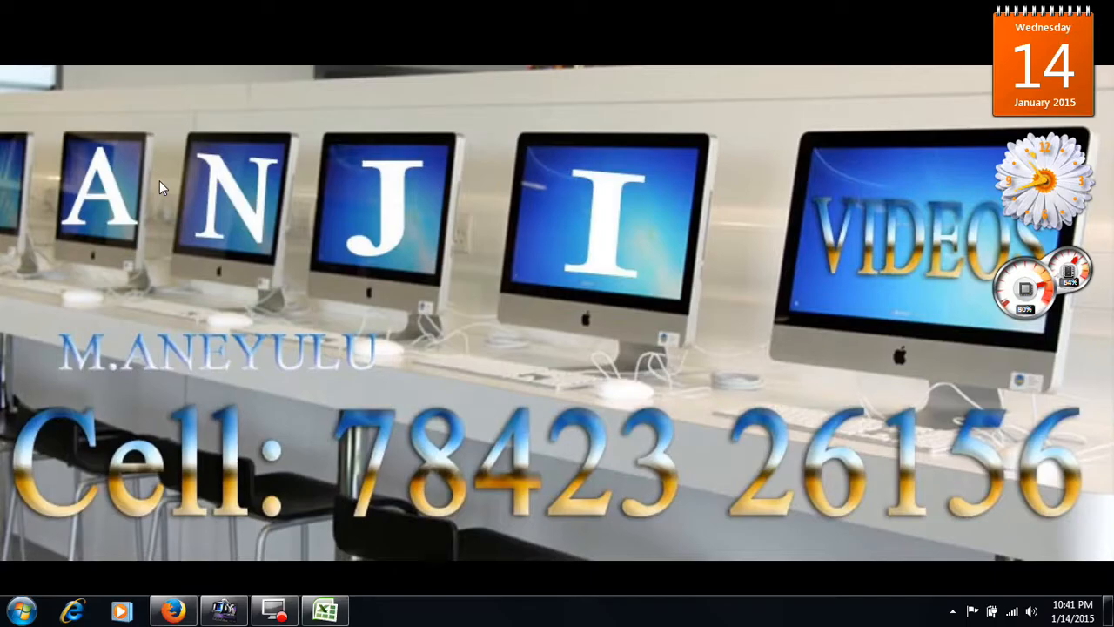